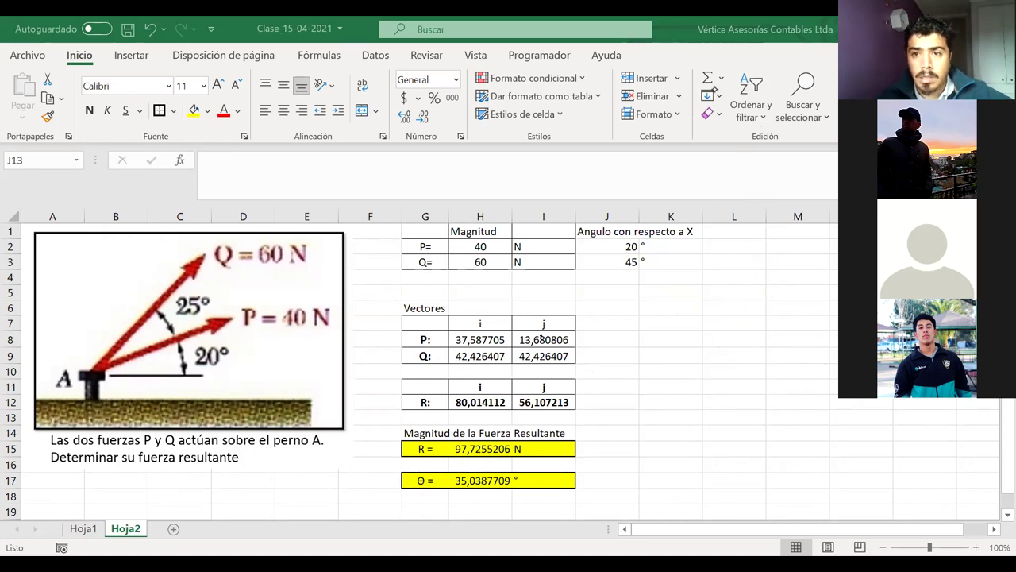
- Look up the Greek and Coptic characters in the symbol picker and close it without inserting anything
drag(409, 470, 422, 469)
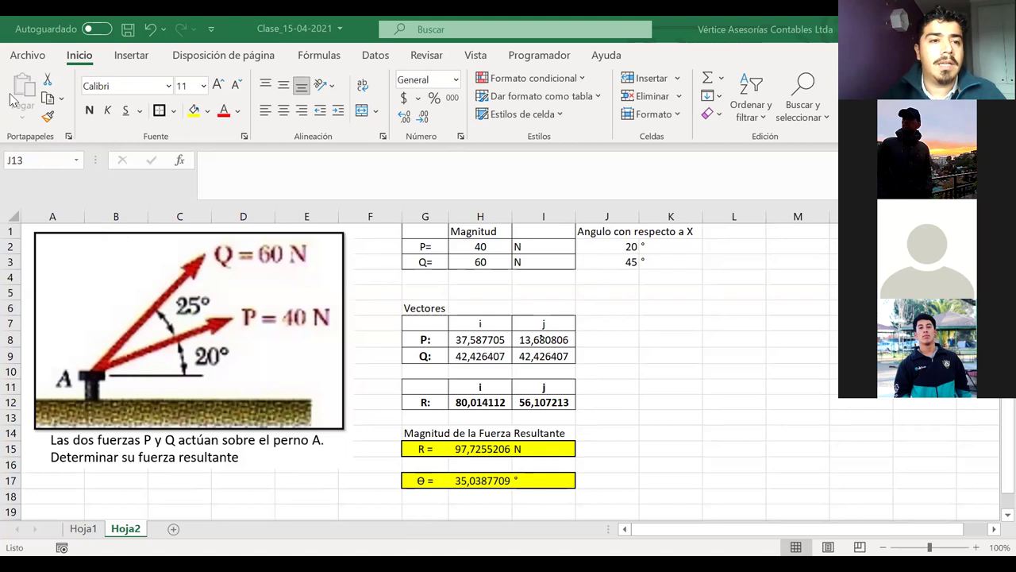
click(117, 60)
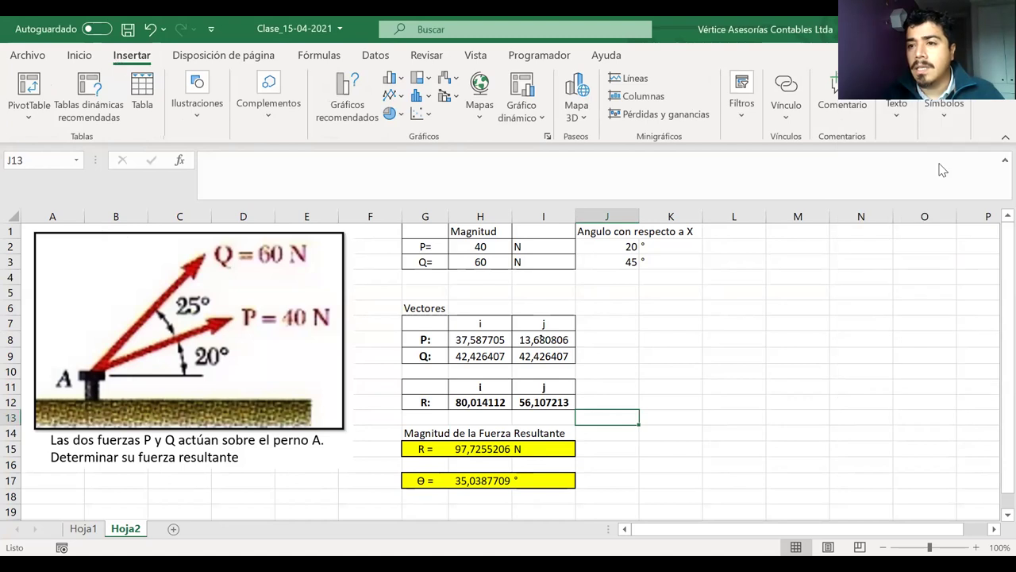
click(944, 119)
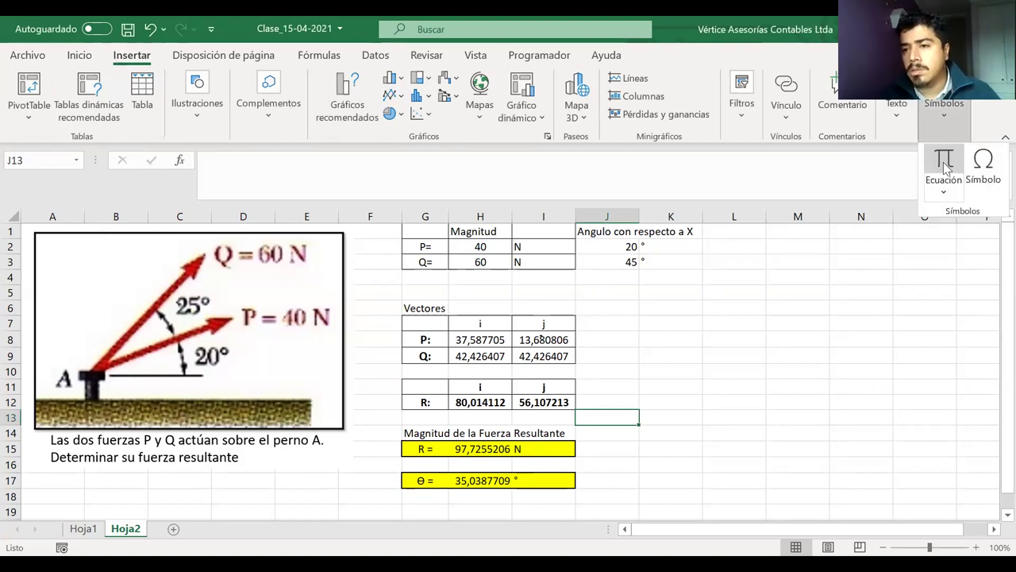
click(983, 165)
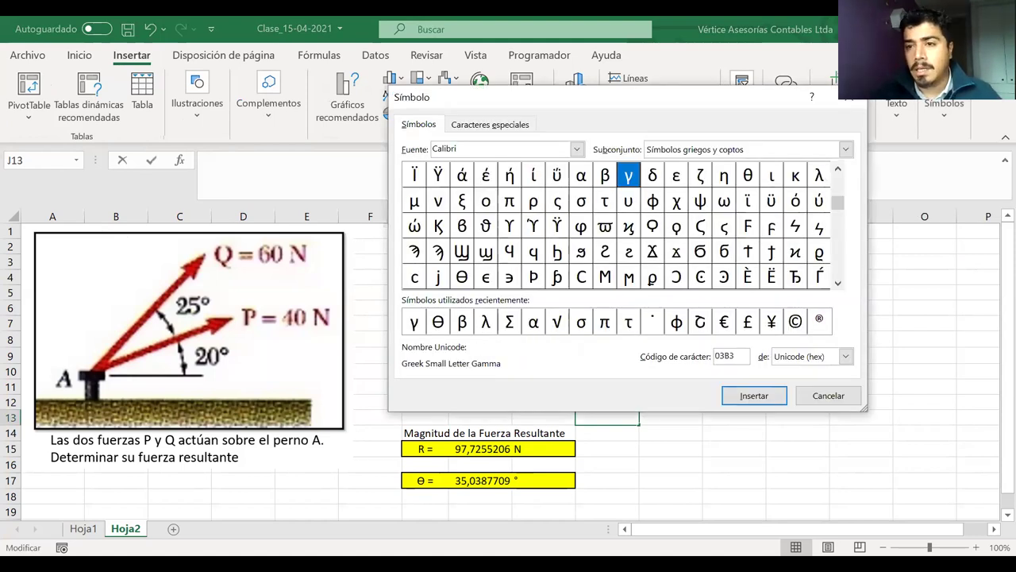
click(848, 97)
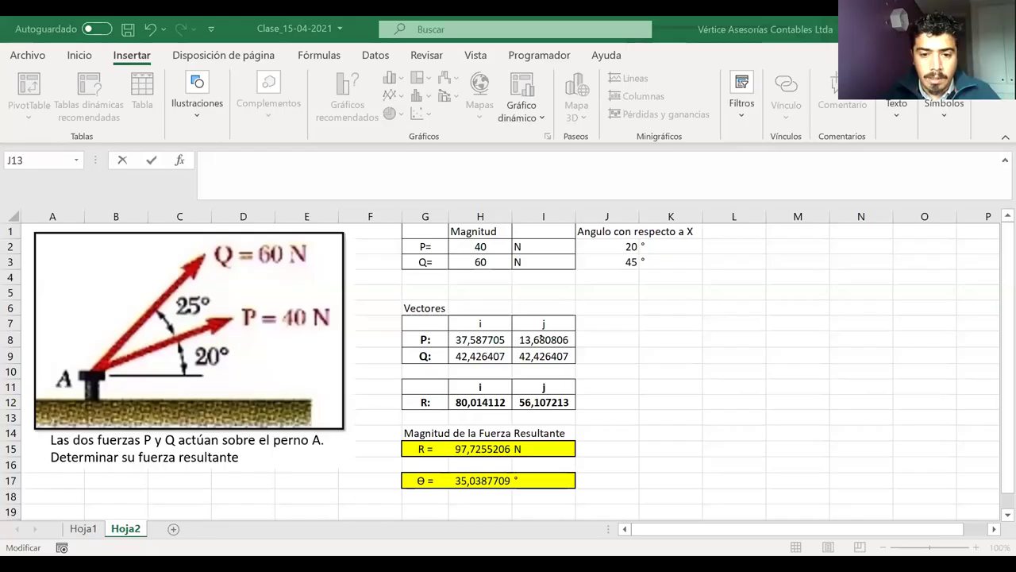
- Add a new worksheet and paste the copied image of the two-cable hook problem into it
click(173, 529)
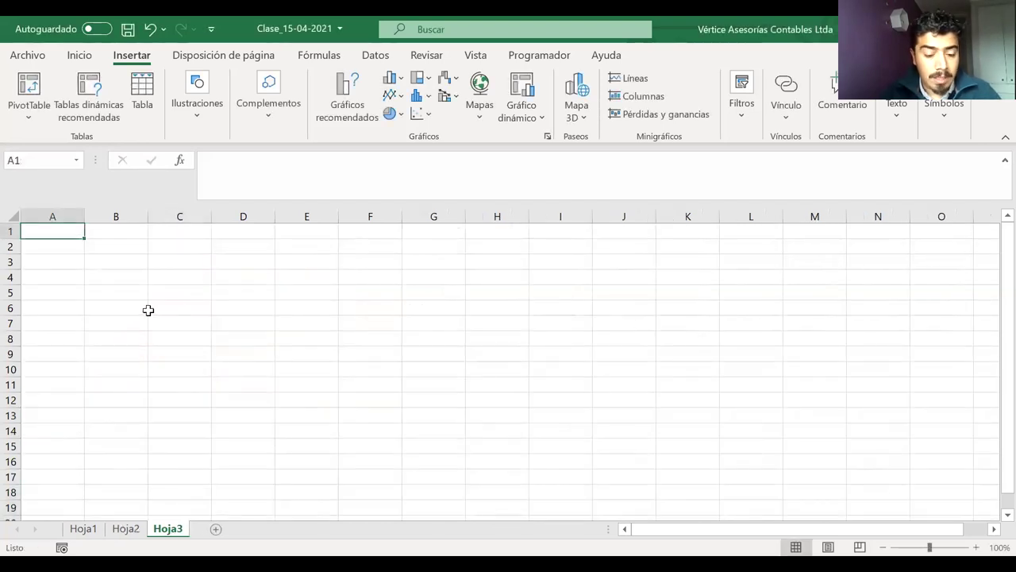
key(ctrl+v)
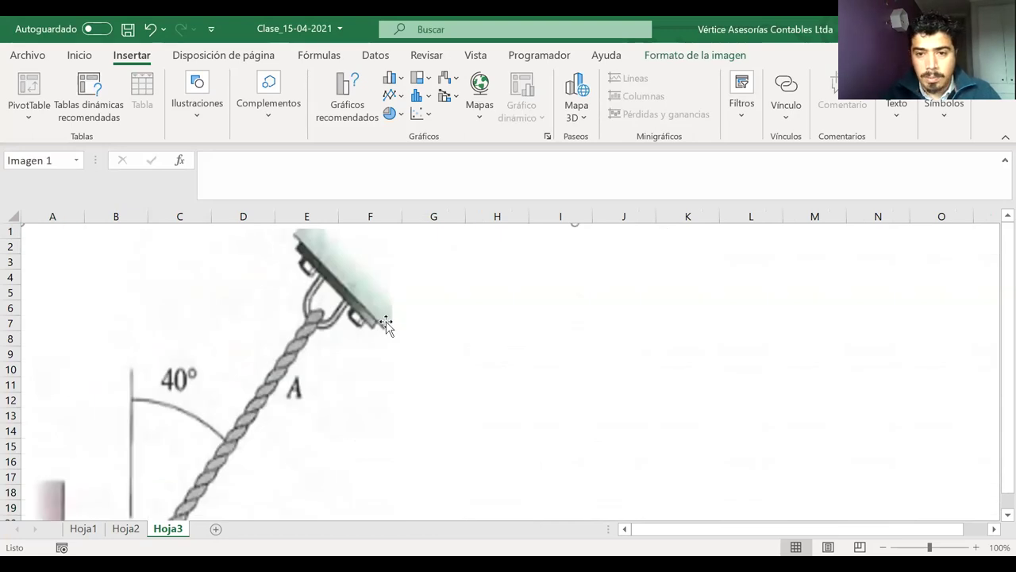
- Shrink the pasted problem image proportionally so it covers about columns A to F and rows 1 to 16
scroll(386, 324, down, 3)
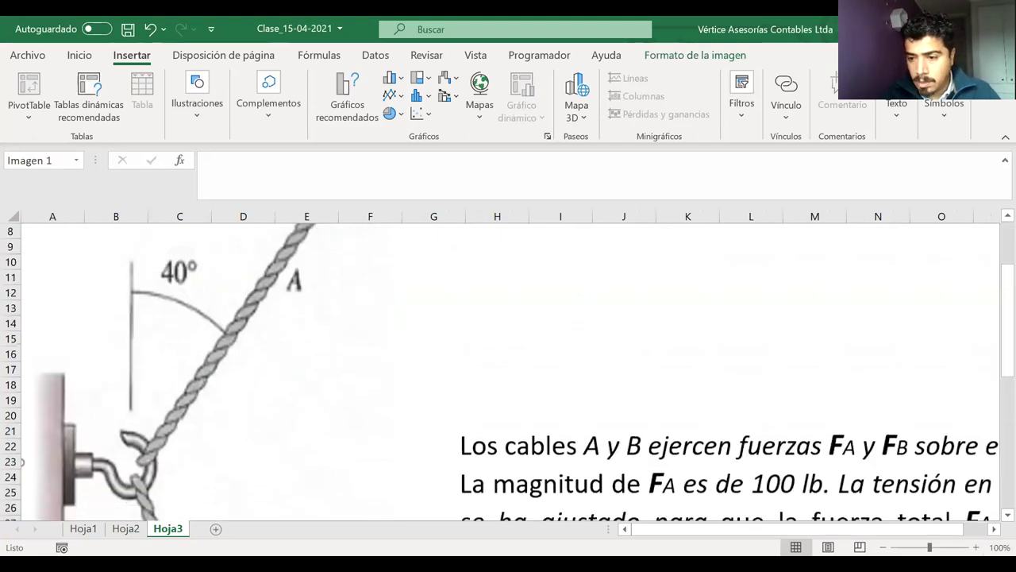
scroll(612, 492, down, 3)
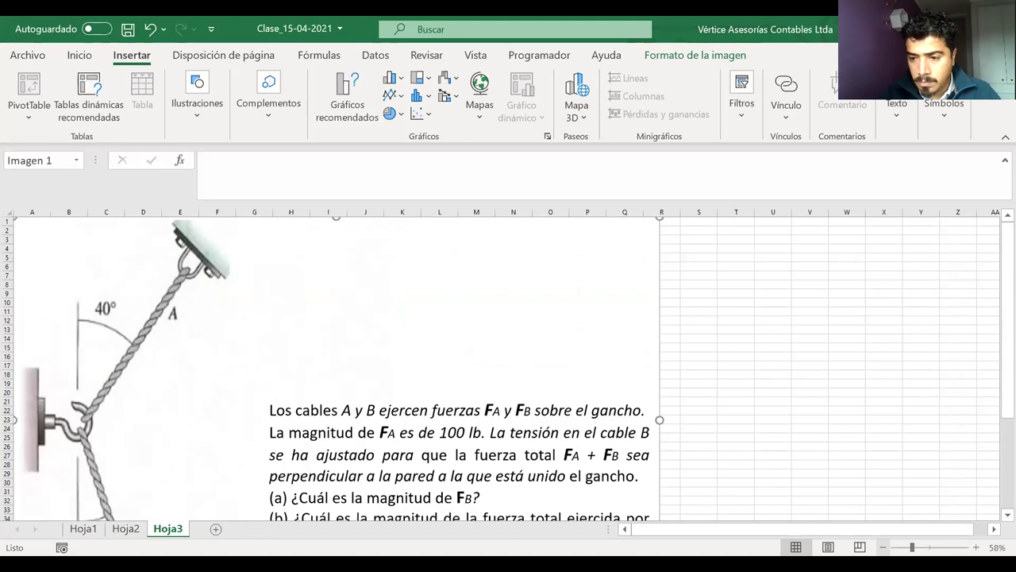
scroll(458, 499, down, 2)
click(232, 401)
drag(232, 401, 91, 316)
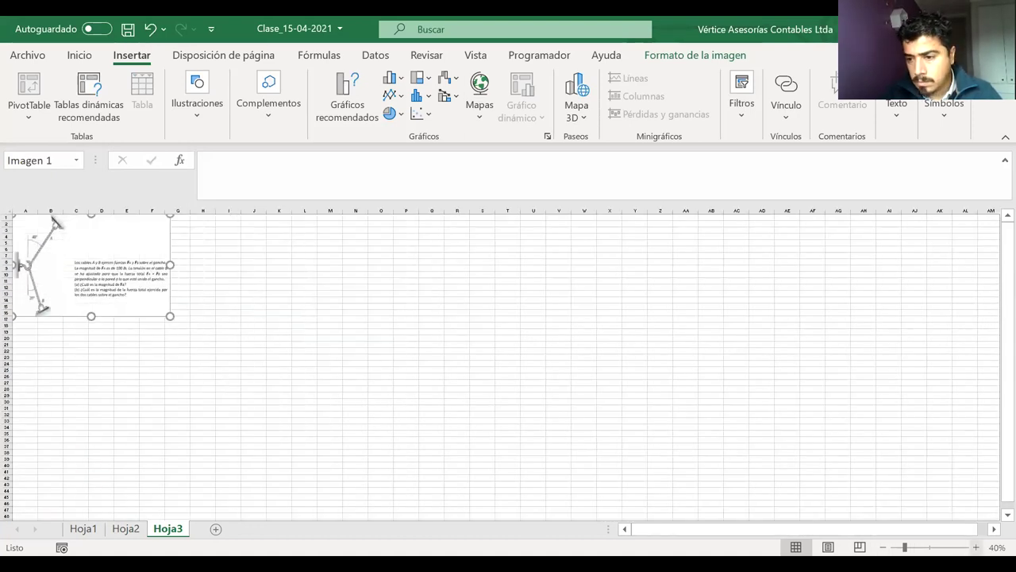
scroll(500, 365, up, 5)
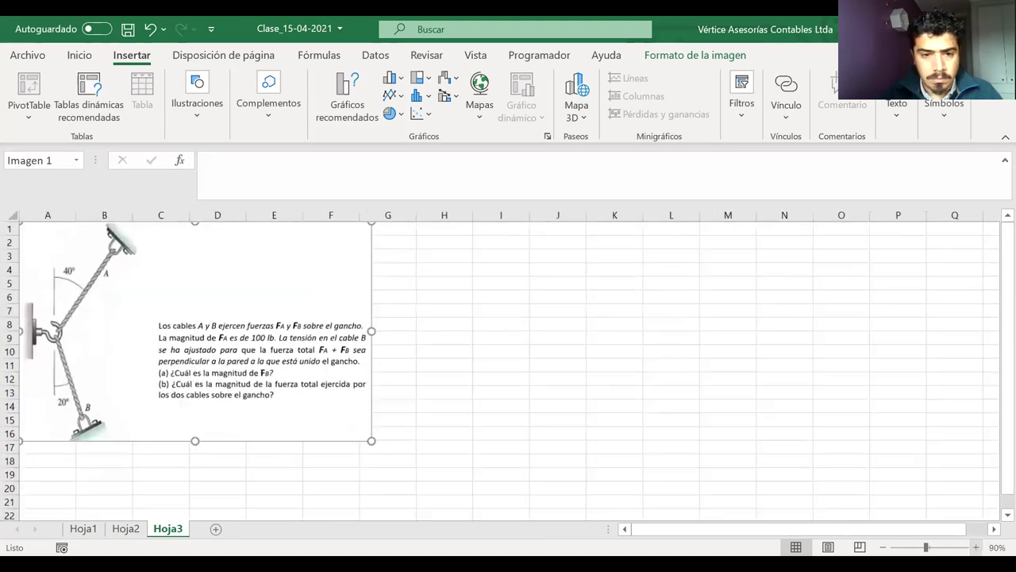
scroll(532, 481, up, 1)
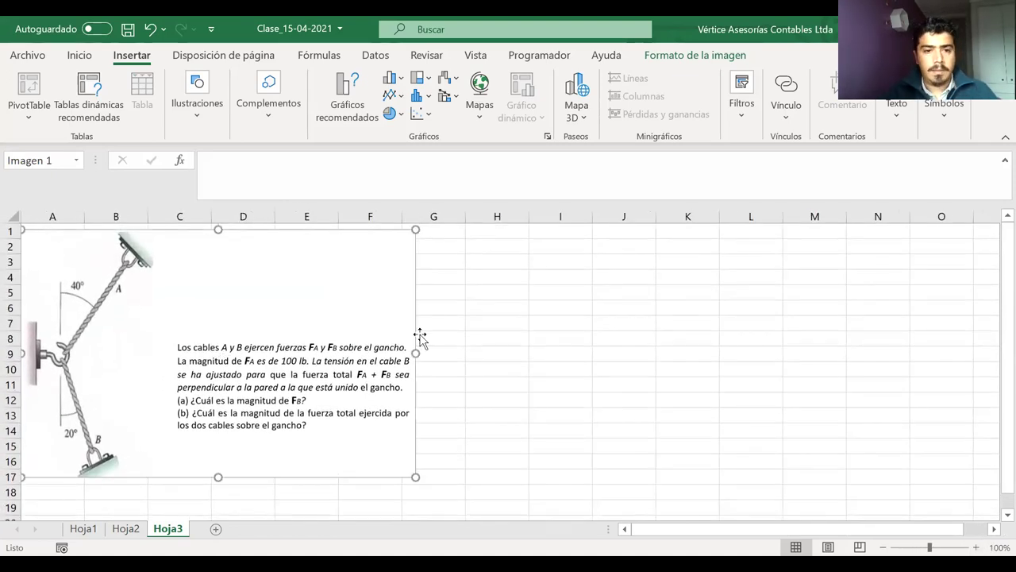
click(471, 339)
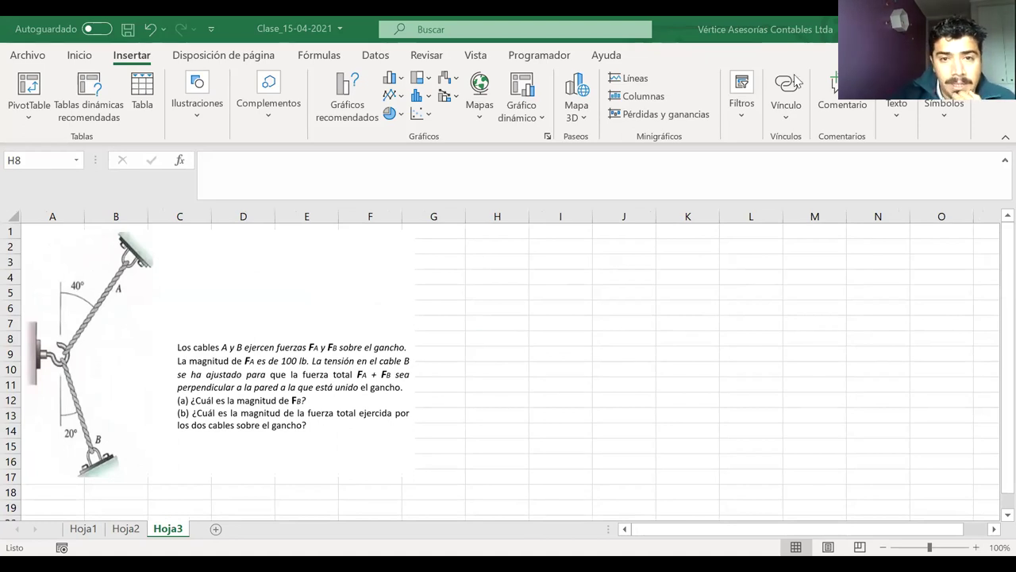
- Mark cables A and B in the diagram with short red pen strokes and undo the marks
drag(117, 270, 101, 308)
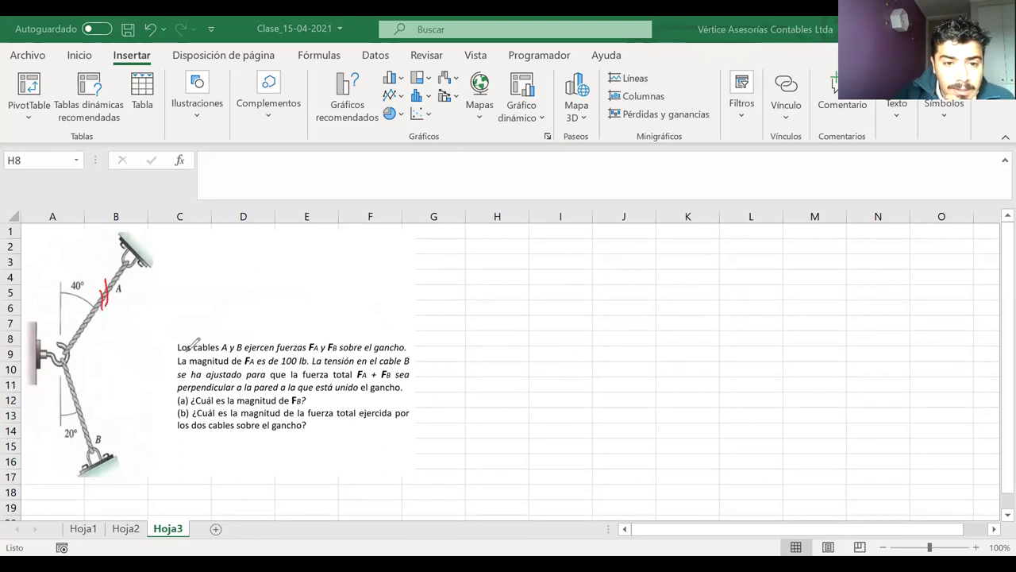
drag(88, 388, 62, 410)
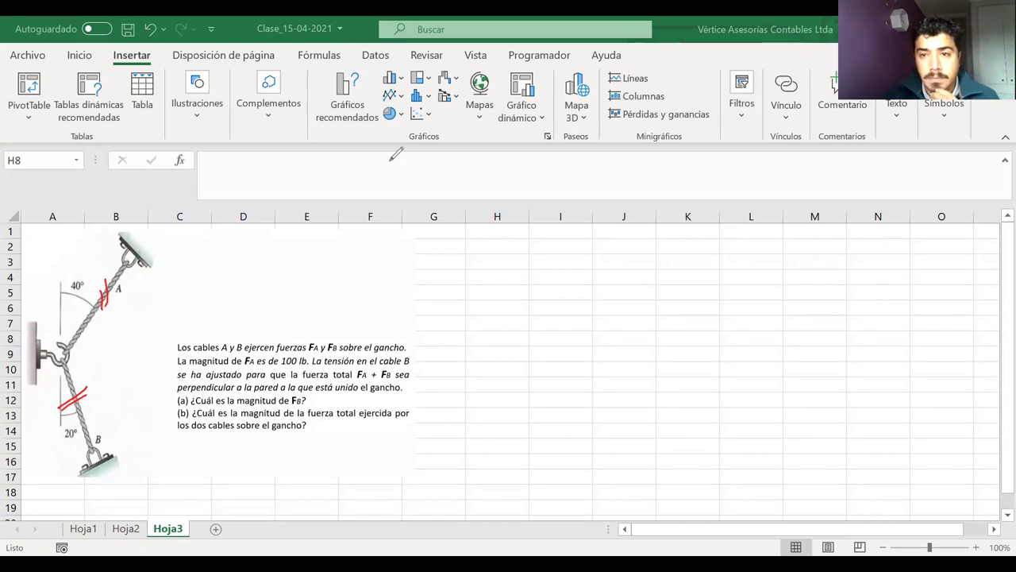
key(ctrl+z)
key(ctrl+z)
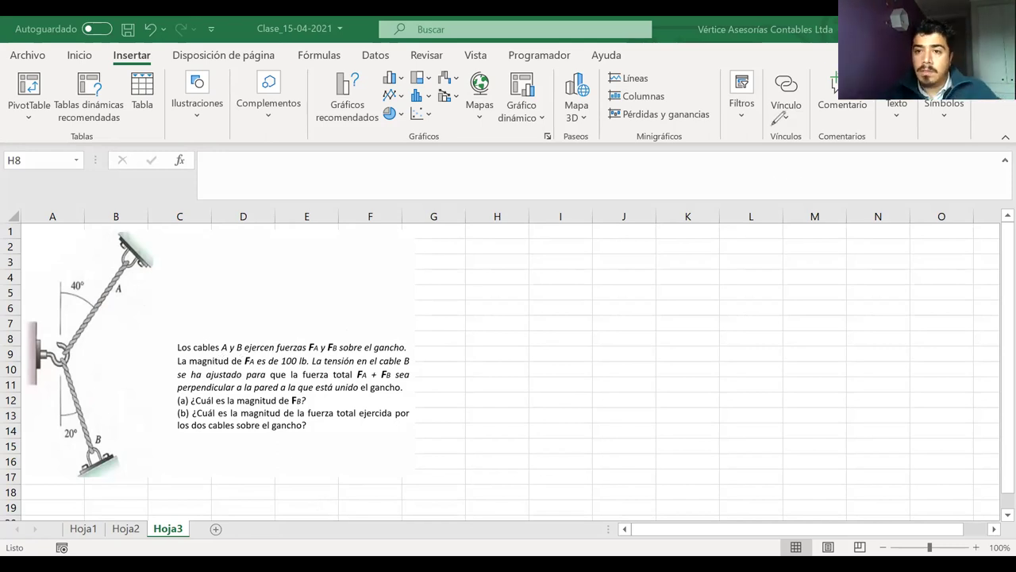
- Enter the label Fa= in cell H3 and the heading Magnitud in cell I2
click(508, 261)
text(F)
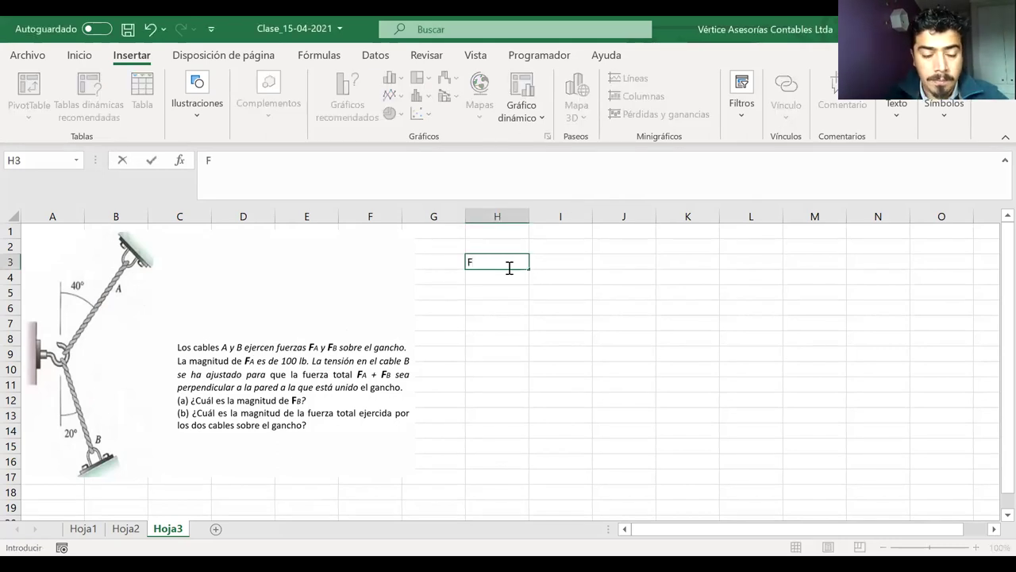
text(a=)
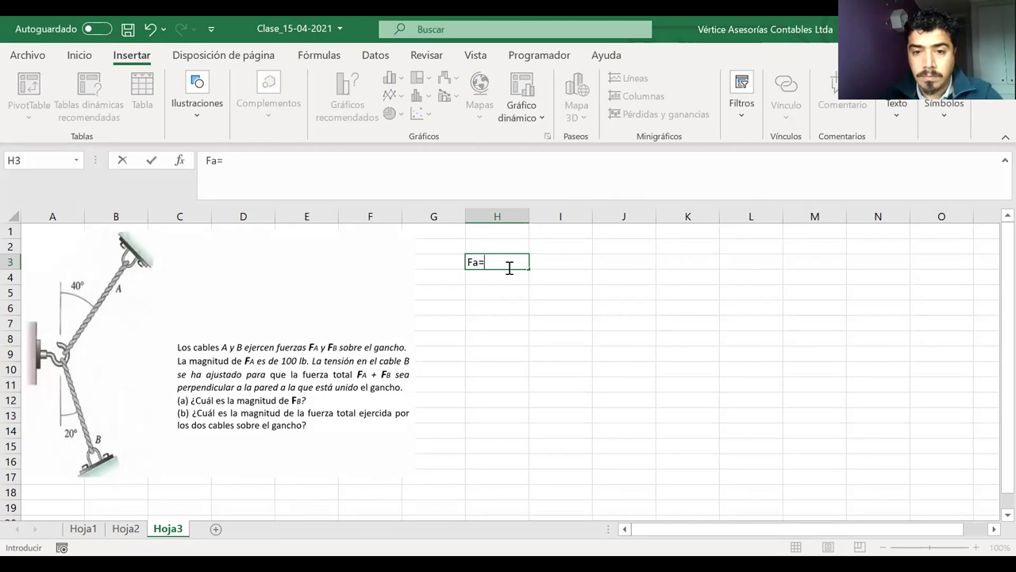
key(Up)
key(Right)
text(M)
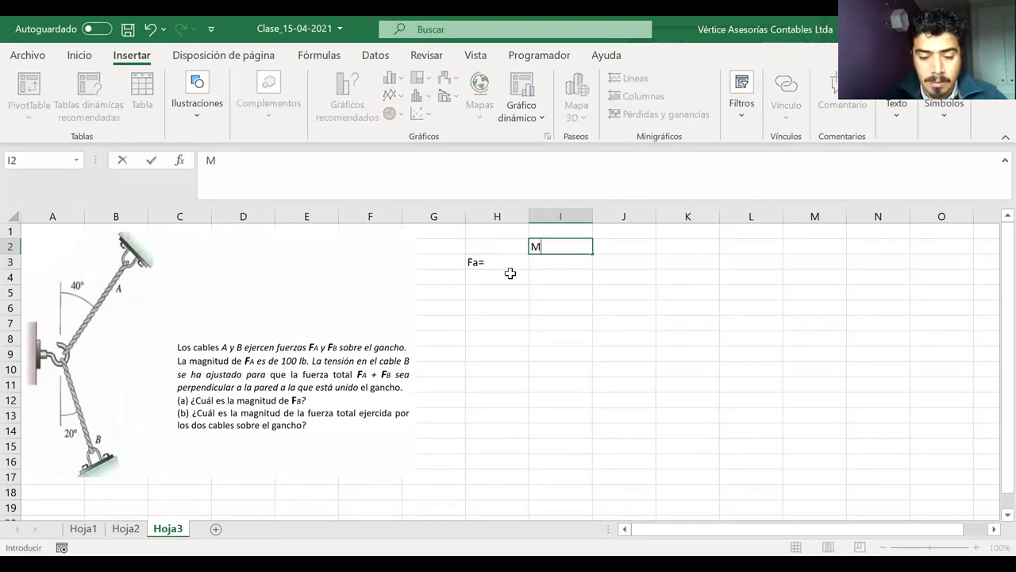
text(agnitud)
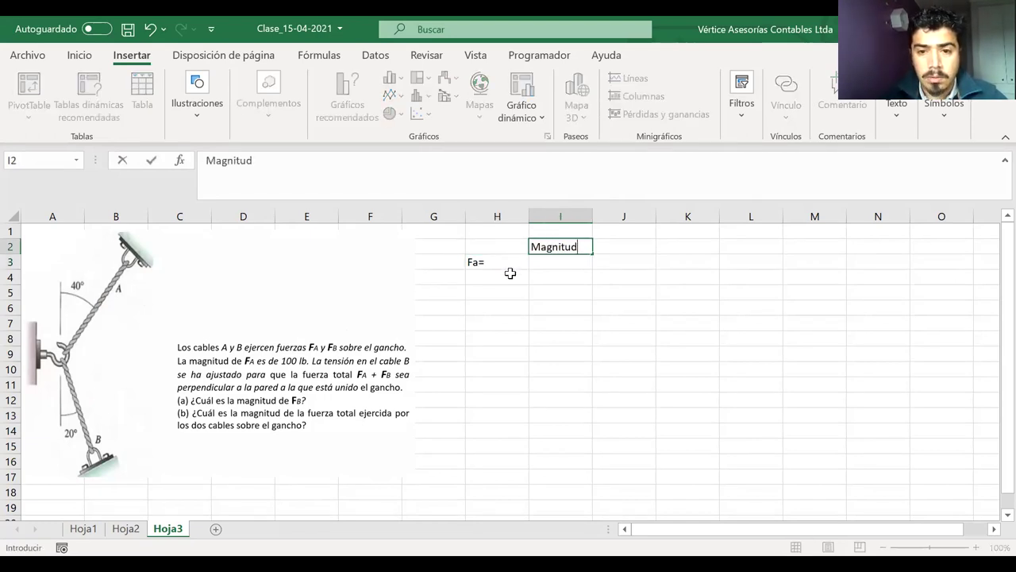
key(Return)
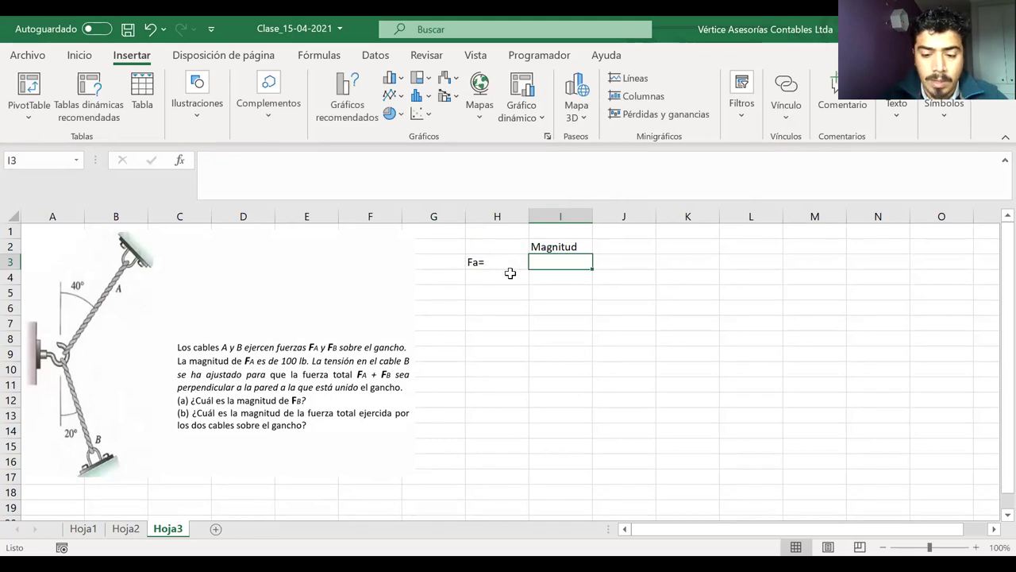
- Enter the magnitude 100 in cell I3 and its unit lb in cell J3
text(100)
key(Tab)
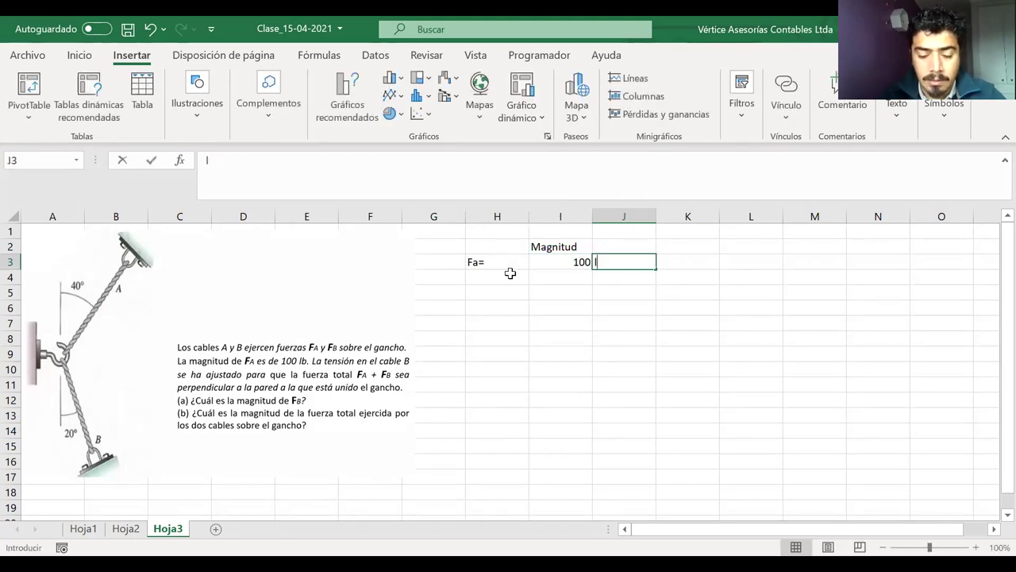
text(lb)
- Centre the contents of H3:I3 and put an outside border around H3:J3
click(496, 265)
drag(496, 265, 571, 265)
click(79, 55)
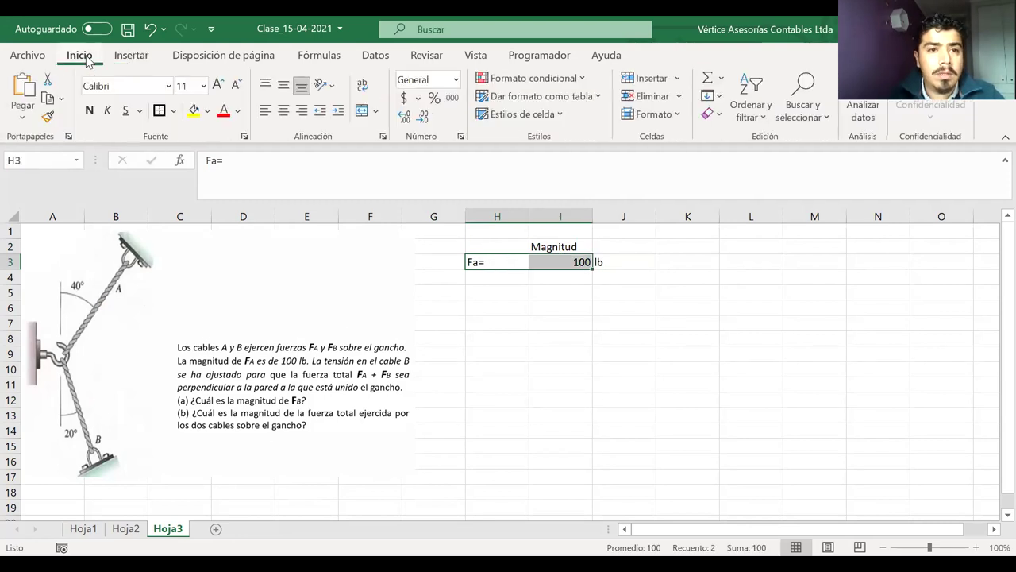
click(284, 111)
drag(613, 263, 476, 263)
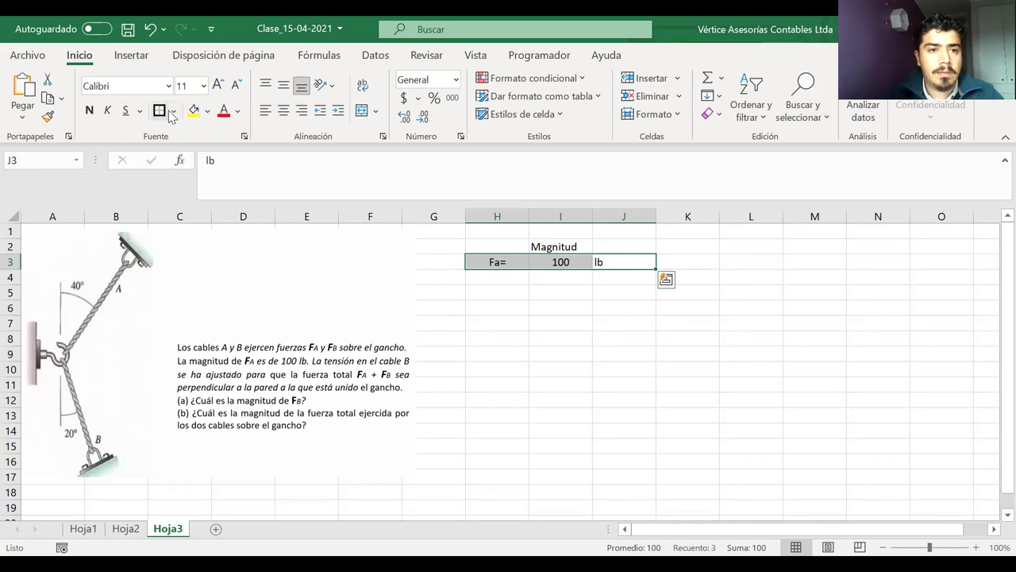
click(405, 335)
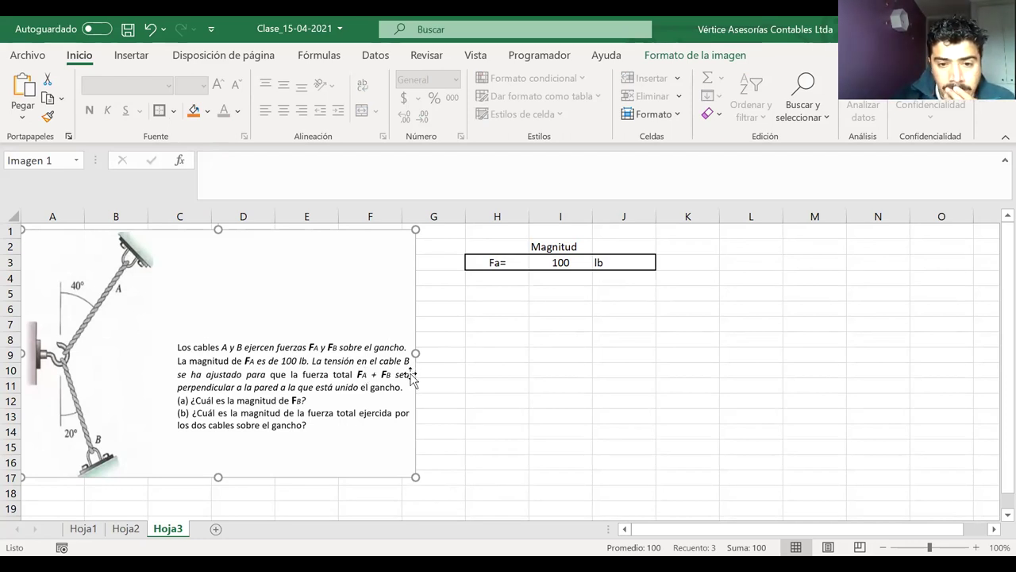
- Enter the label Fa + Fb = in cell H5 and a question mark in cell I5 for the unknown total
click(499, 293)
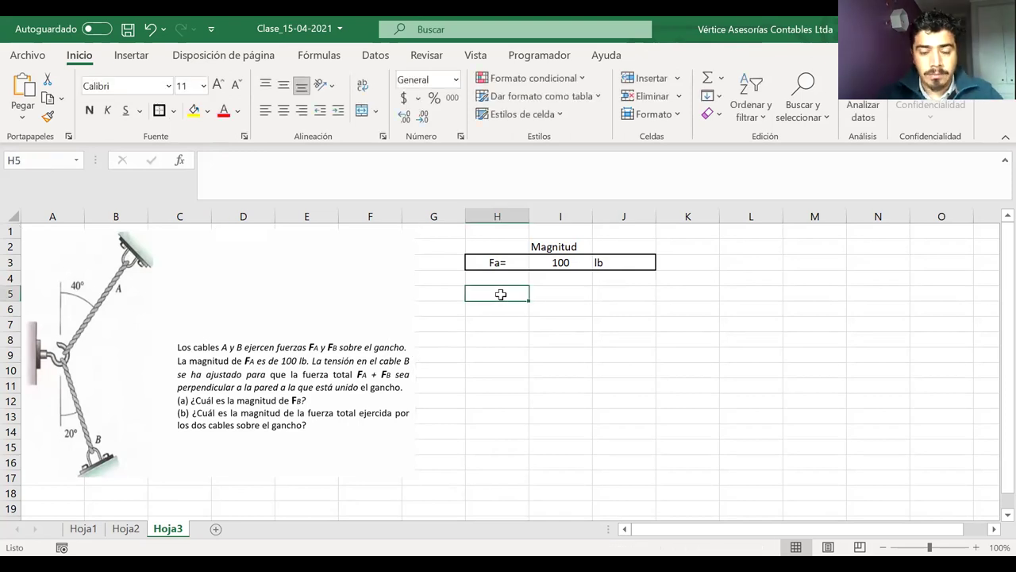
text(F)
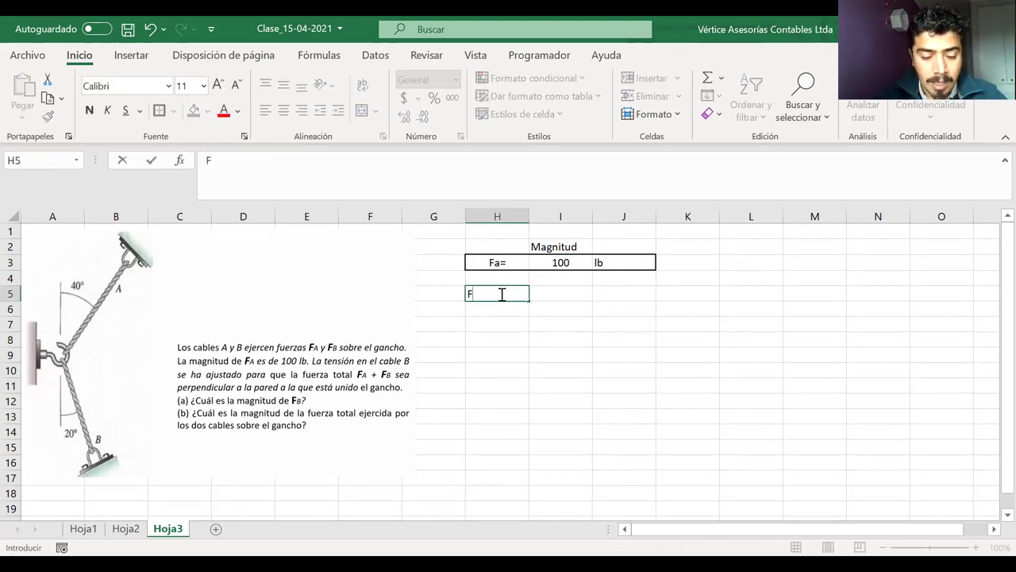
text(a +)
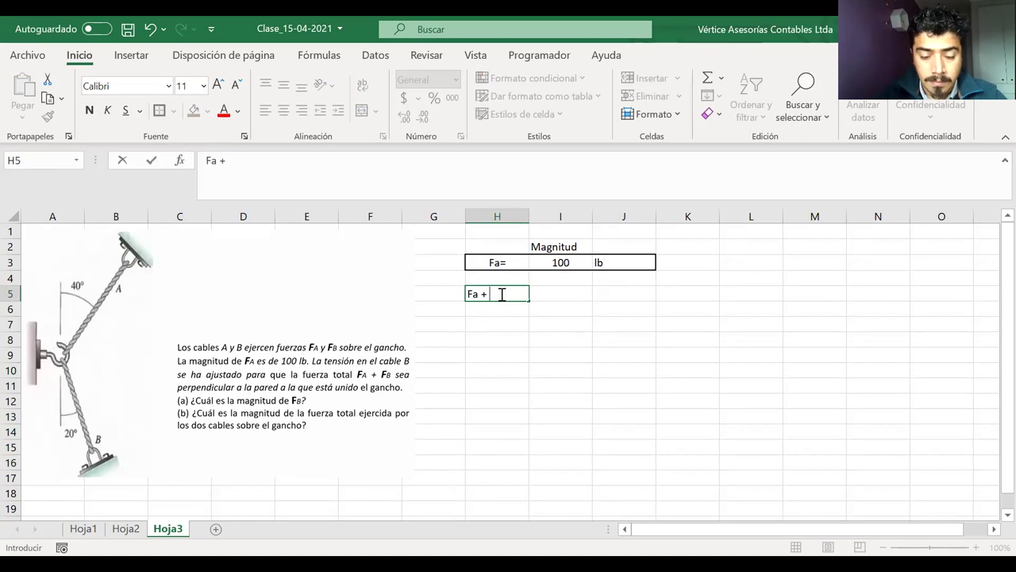
text( F)
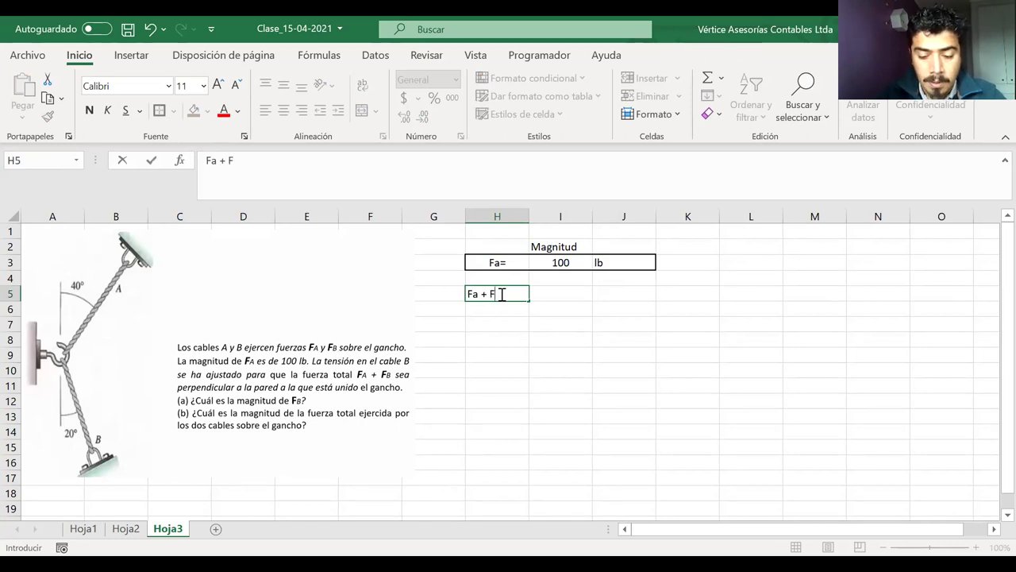
text(b =)
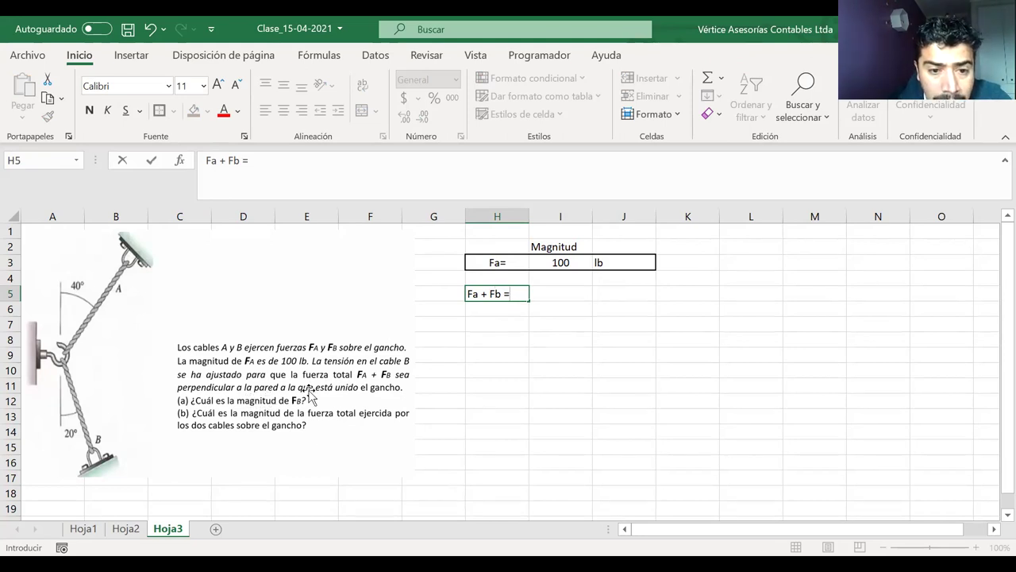
click(555, 295)
text(?)
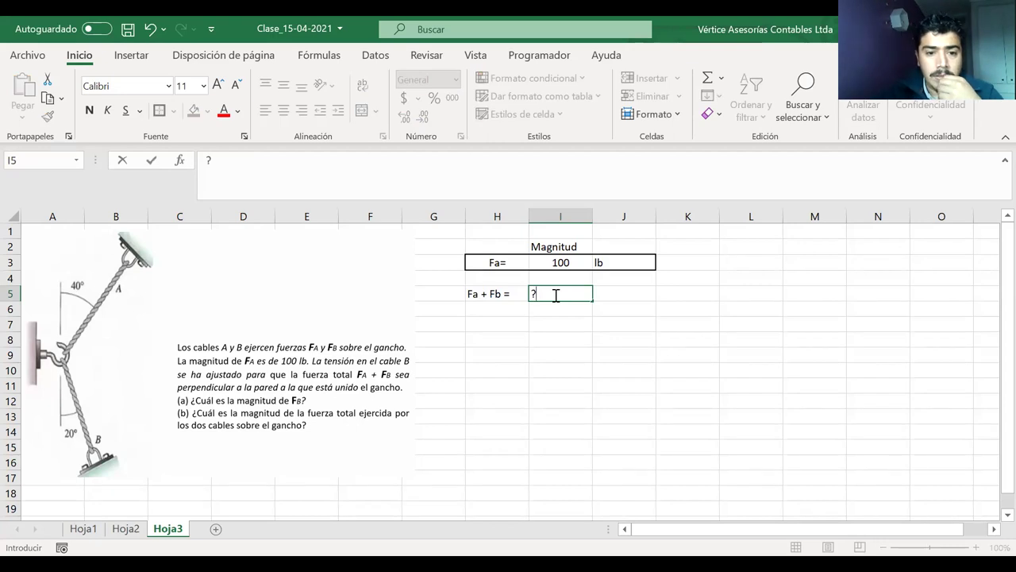
click(502, 293)
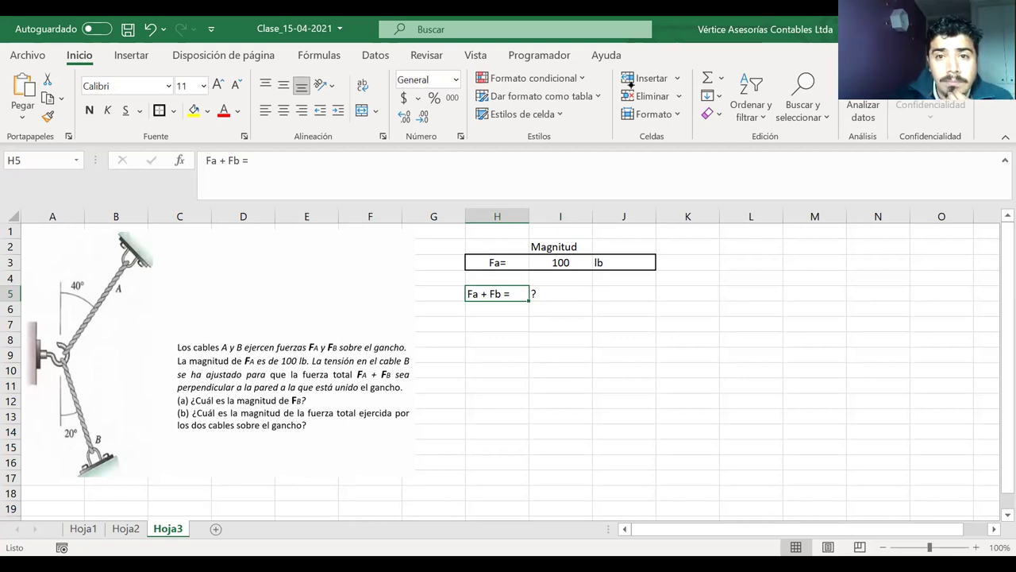
- Circle the Fa + Fb = label with the red pen and erase the drawing
key(ctrl+2)
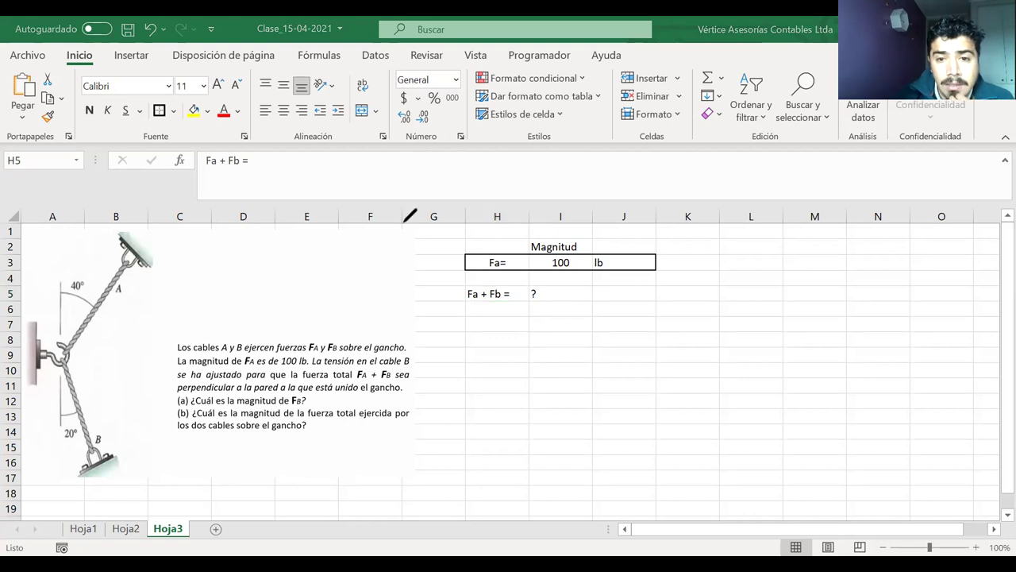
mouse_move(498, 283)
mouse_down()
mouse_move(512, 306)
mouse_move(495, 280)
mouse_up()
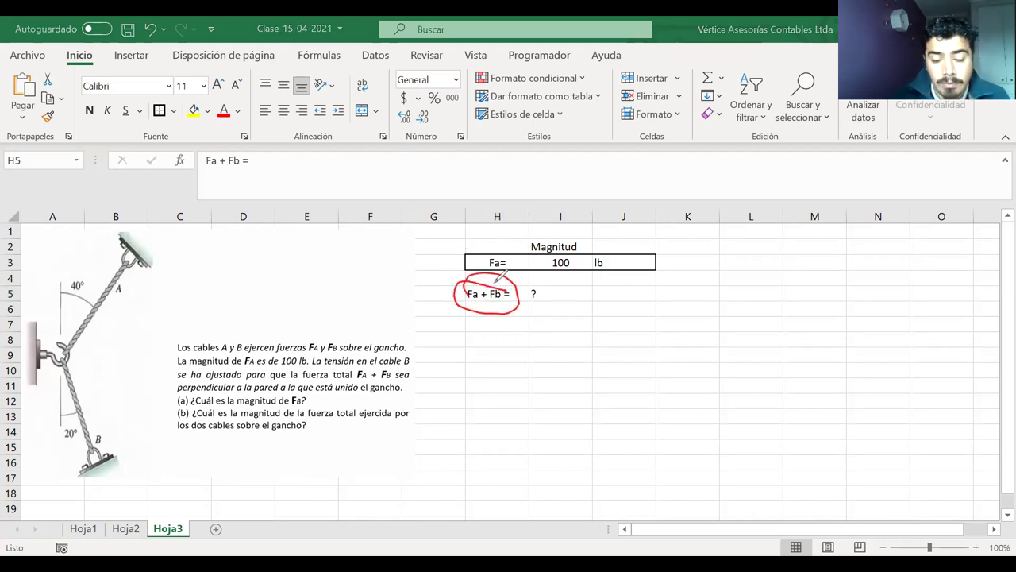
key(e)
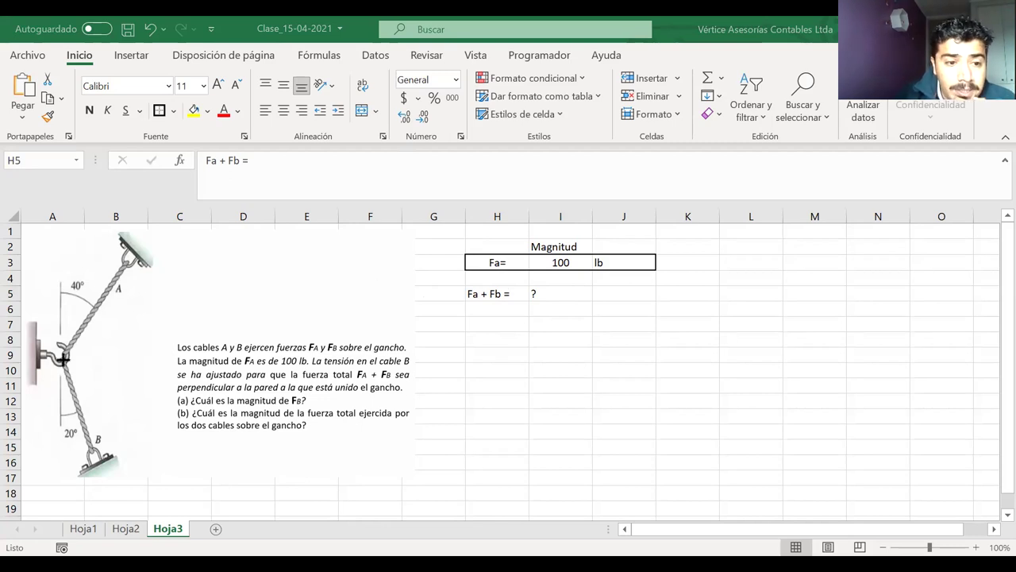
- Draw a red vertical line along the wall and a red arrow slanting up from the hook, and label the arrow FR
drag(61, 355, 157, 355)
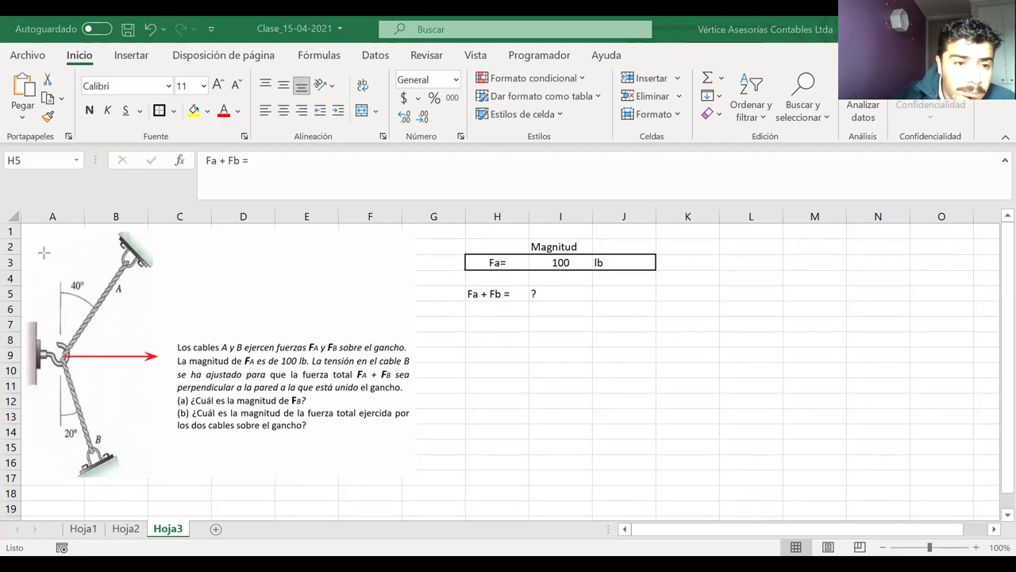
drag(35, 262, 39, 453)
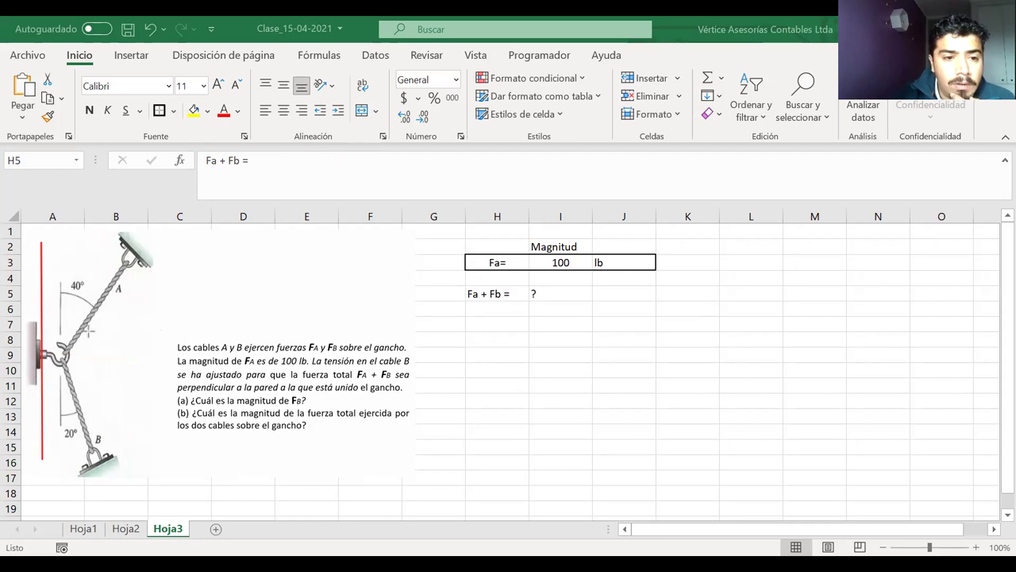
drag(64, 350, 233, 304)
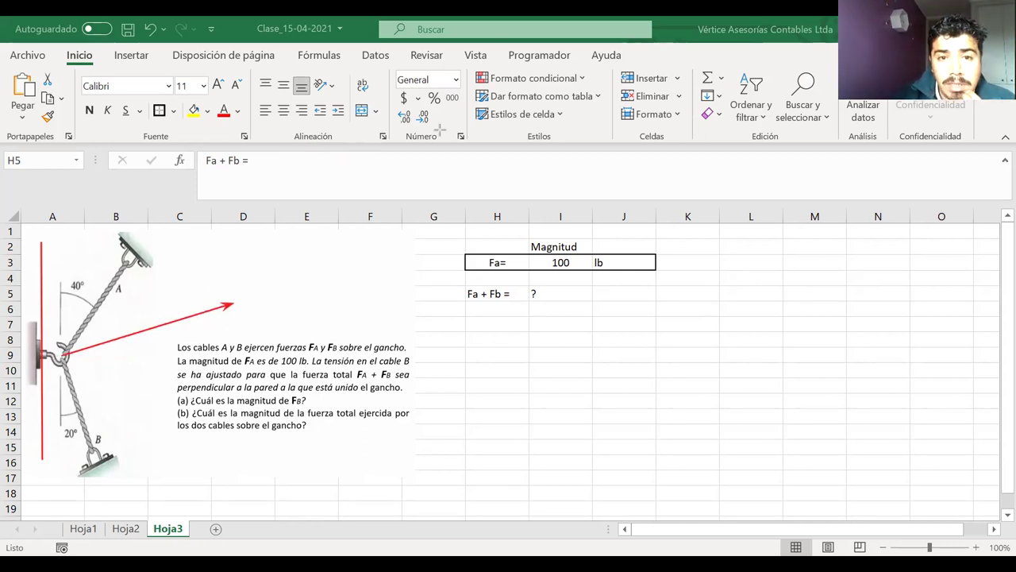
mouse_move(274, 272)
mouse_down()
mouse_move(255, 300)
mouse_move(271, 284)
mouse_up()
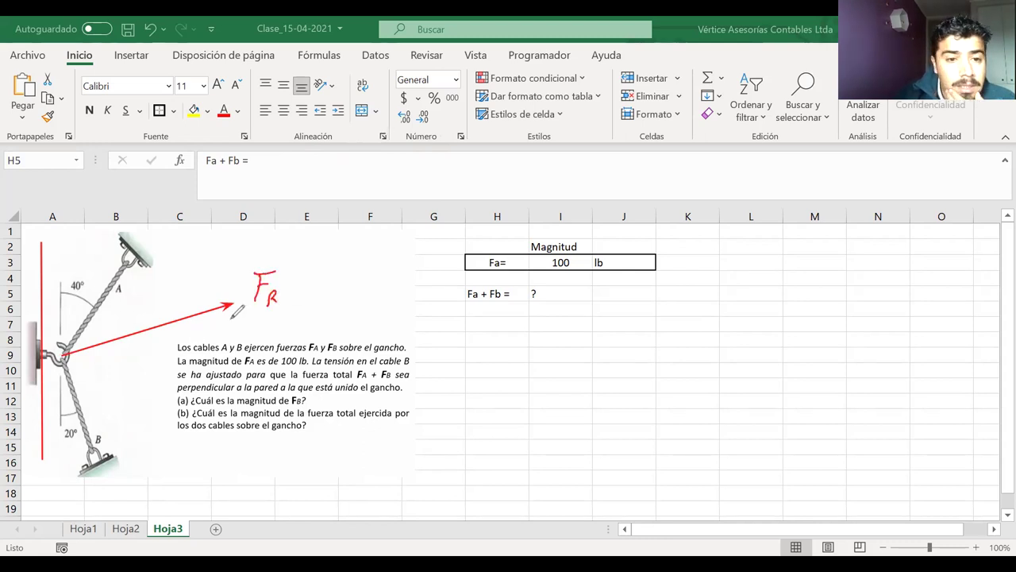
- Swing the red arrow around the hook until it lies perpendicular to the wall, and move the FR label beside it
mouse_move(232, 303)
mouse_down()
mouse_move(238, 316)
mouse_move(96, 361)
mouse_move(202, 324)
mouse_move(71, 356)
mouse_move(175, 359)
mouse_move(205, 476)
mouse_move(204, 467)
mouse_up()
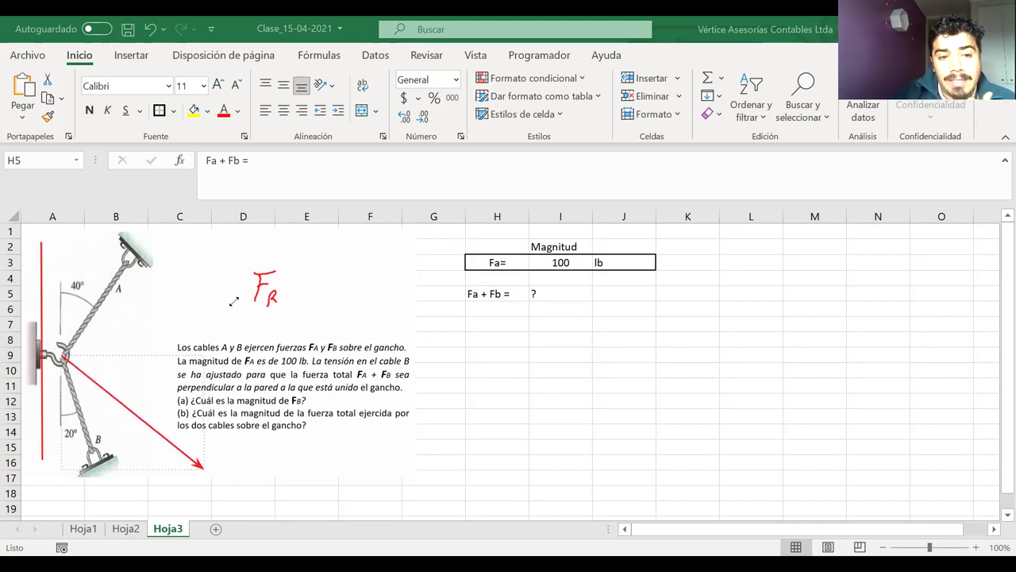
drag(205, 468, 10, 431)
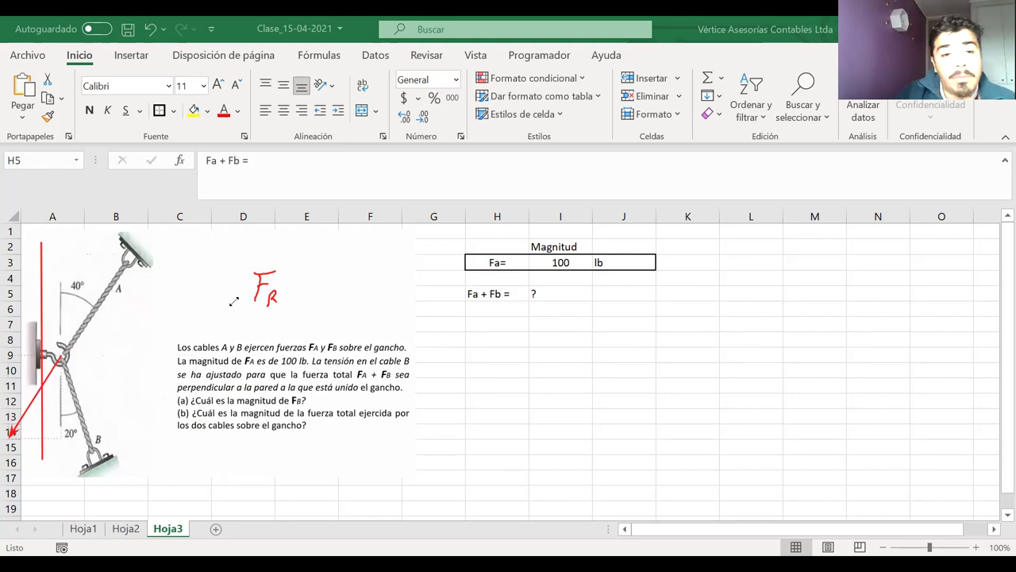
drag(10, 431, 167, 355)
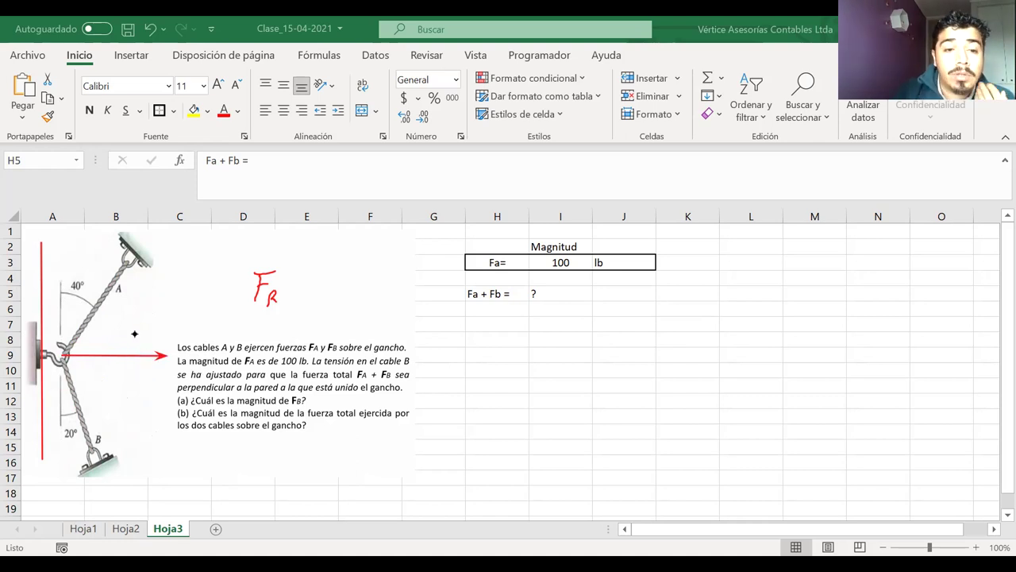
mouse_move(252, 255)
mouse_down()
mouse_move(270, 297)
mouse_move(233, 301)
mouse_move(172, 330)
mouse_up()
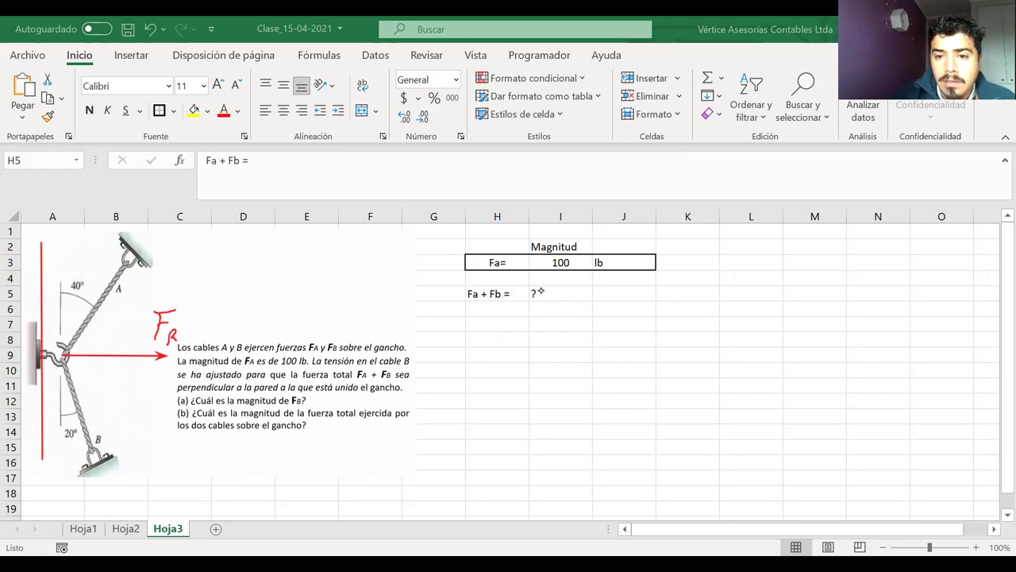
- Replace the content of cell I5 with Fr and centre the contents of H5:I5
click(559, 290)
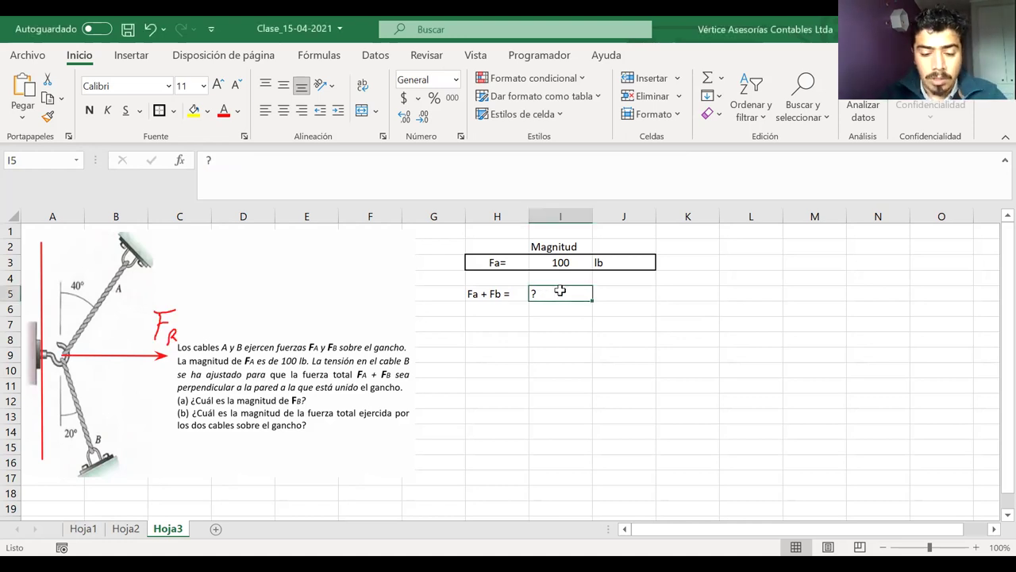
text(Fr)
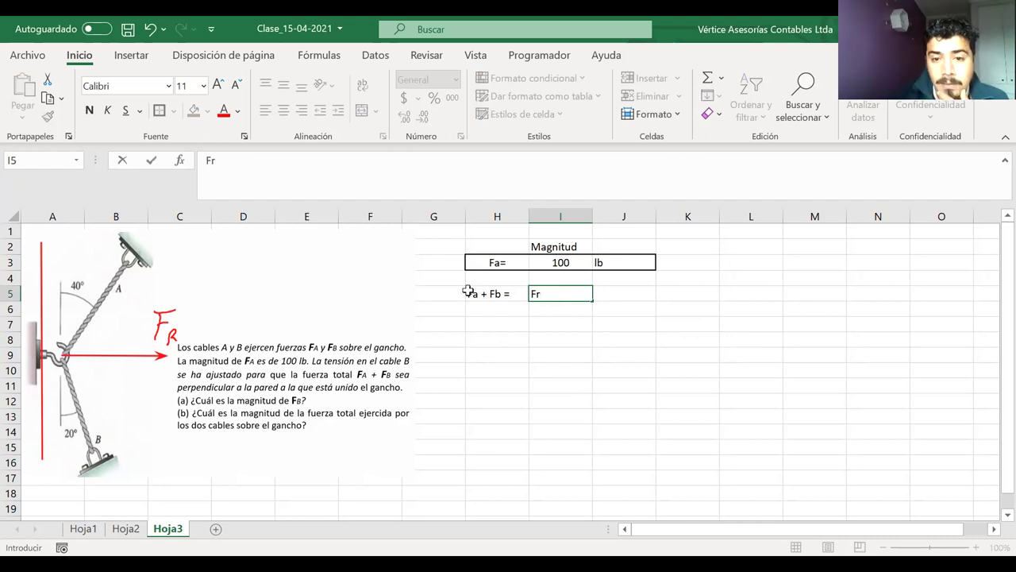
drag(468, 291, 534, 291)
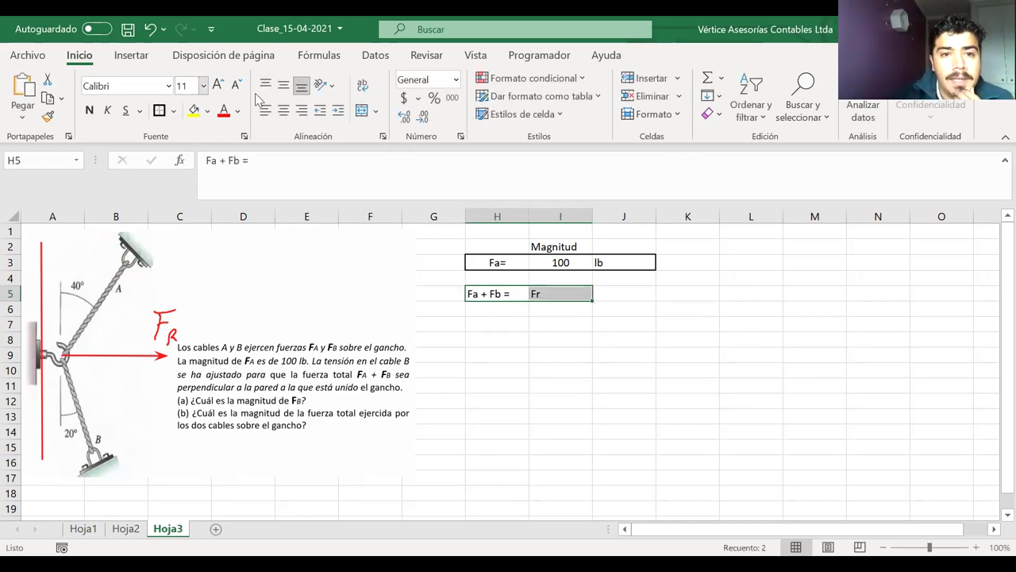
click(283, 110)
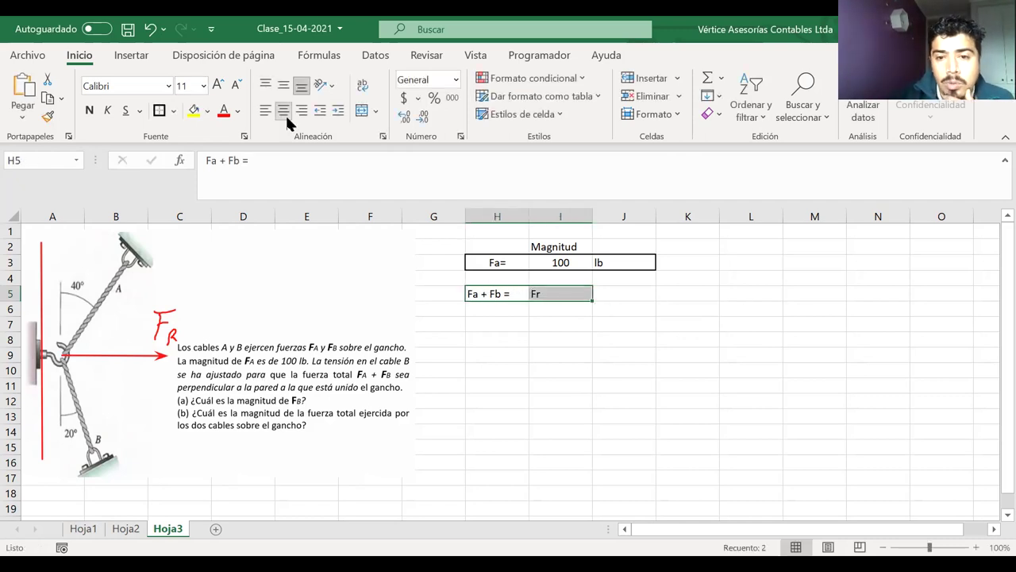
click(533, 336)
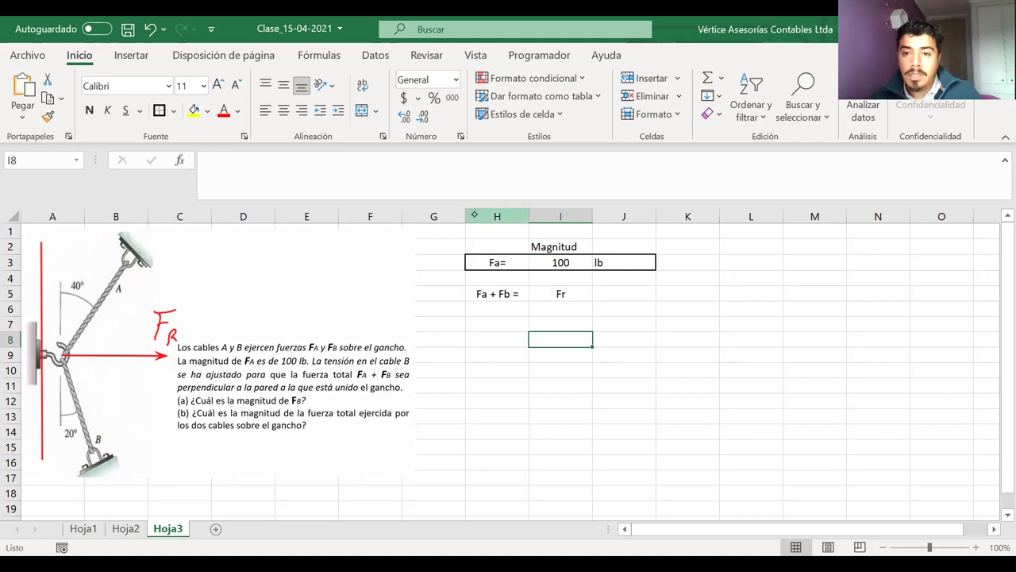
- Draw a red dividing line over column K with a large circle on each side, and erase all the drawings
key(ctrl+2)
drag(708, 236, 679, 492)
mouse_move(494, 343)
mouse_down()
mouse_move(508, 469)
mouse_move(508, 411)
mouse_up()
mouse_move(805, 285)
mouse_down()
mouse_move(894, 484)
mouse_move(800, 384)
mouse_up()
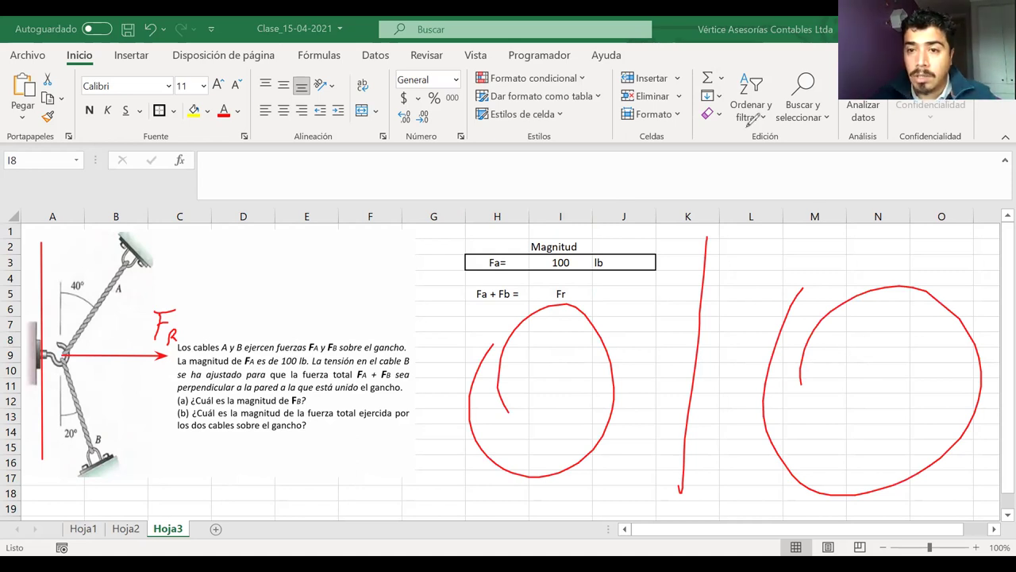
key(e)
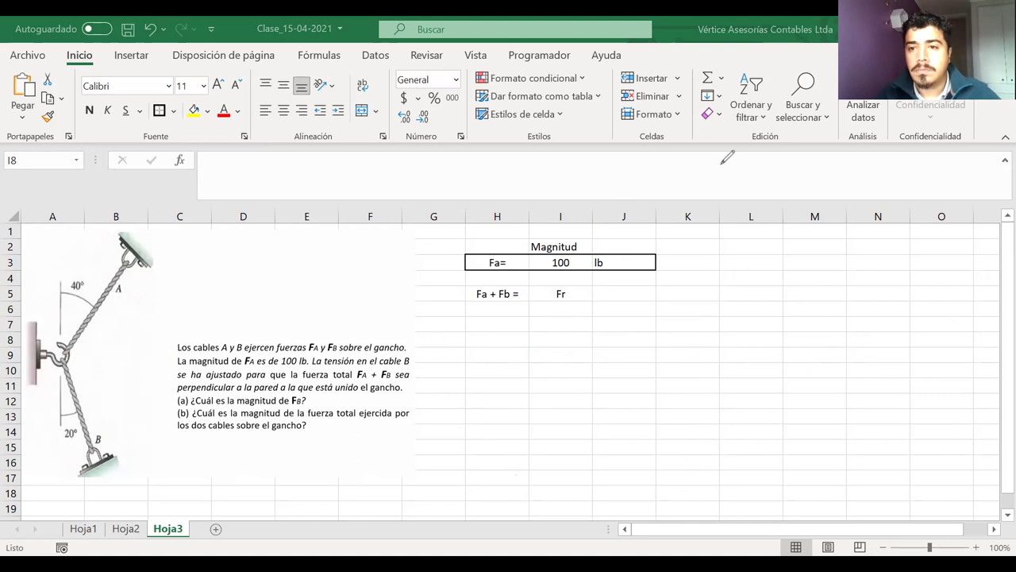
- Enter the heading Vectores in cell H7 and the column labels i in I8 and j in J8
click(496, 327)
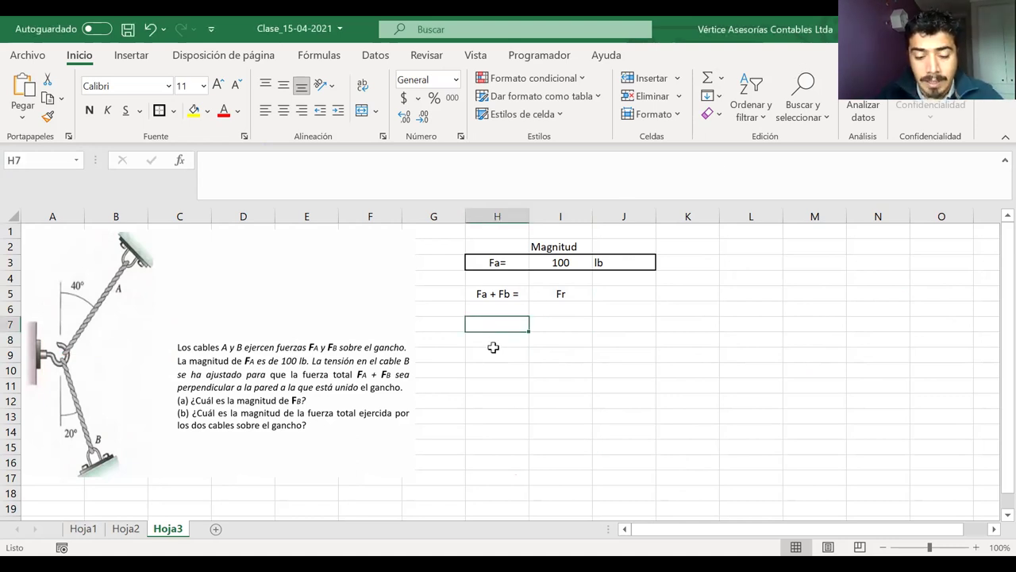
text(V)
text(ctores)
key(Return)
key(Right)
text(i)
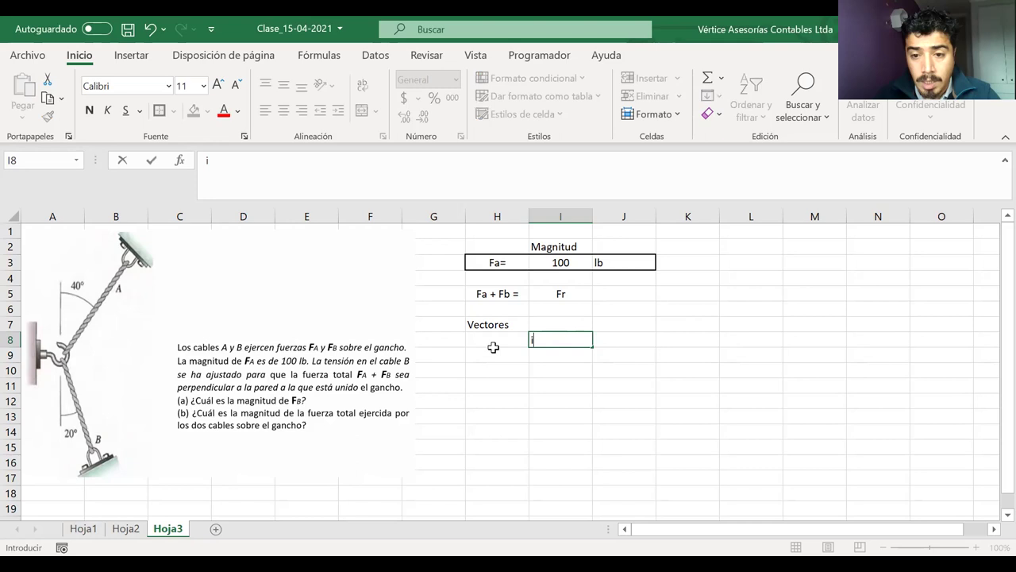
key(Right)
text(j)
- Centre the contents of H8:J10 and apply all borders to the range
drag(492, 335, 603, 369)
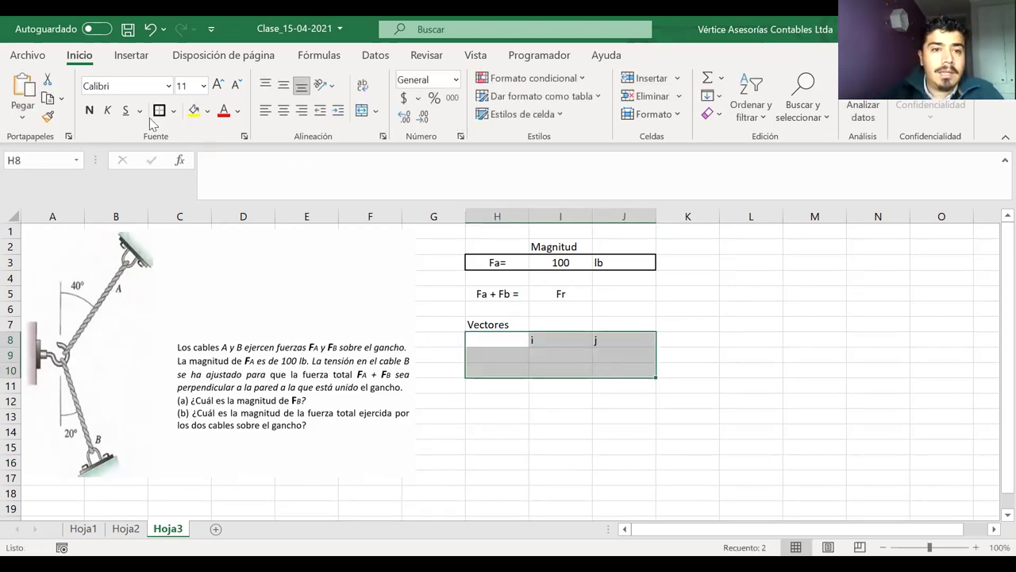
click(284, 111)
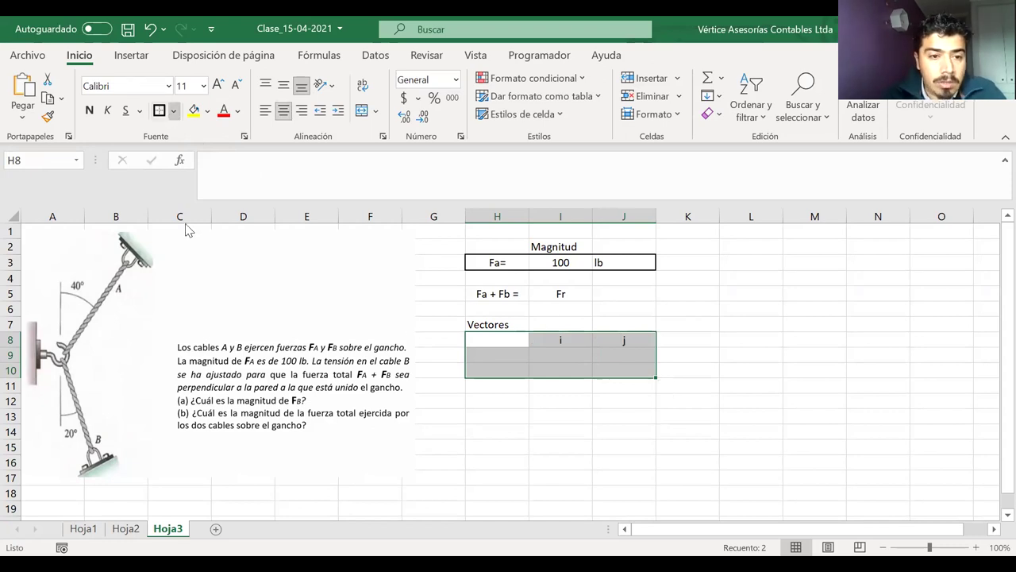
- Enter the row labels "Fa :" in cell H9 and "Fb :" in cell H10
click(506, 359)
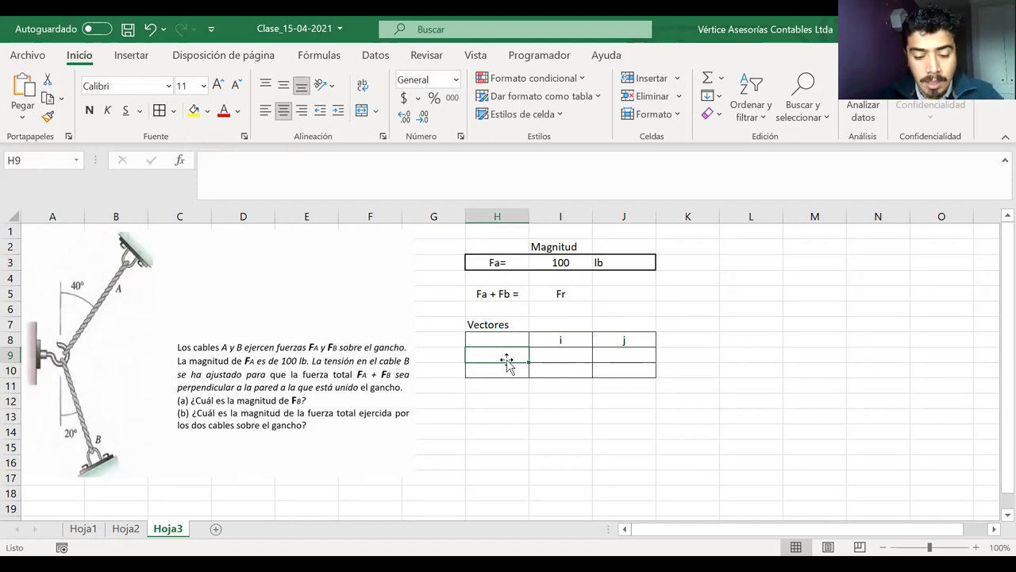
text(Fa)
key(Return)
text(Fa)
key(BackSpace)
text(b)
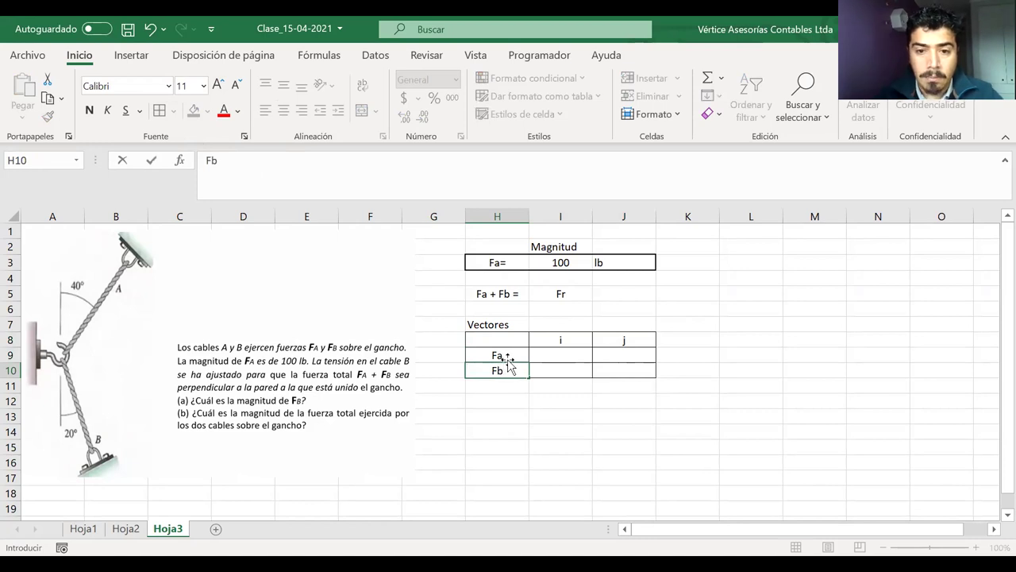
text( :)
click(507, 357)
double_click(512, 356)
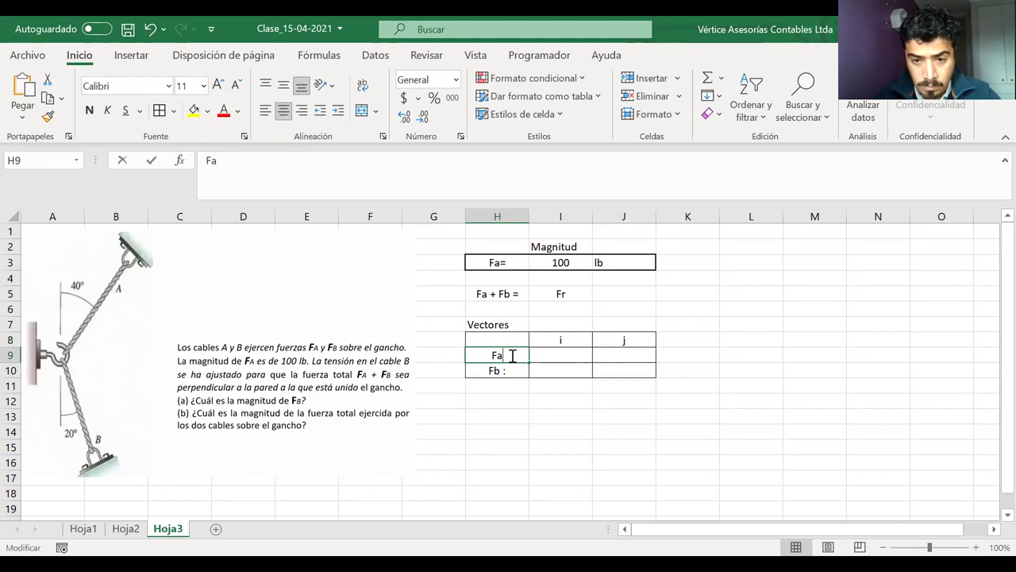
text(:)
- Make the labels in H9:H10 bold and set their font size to 12
drag(471, 368, 475, 357)
click(89, 109)
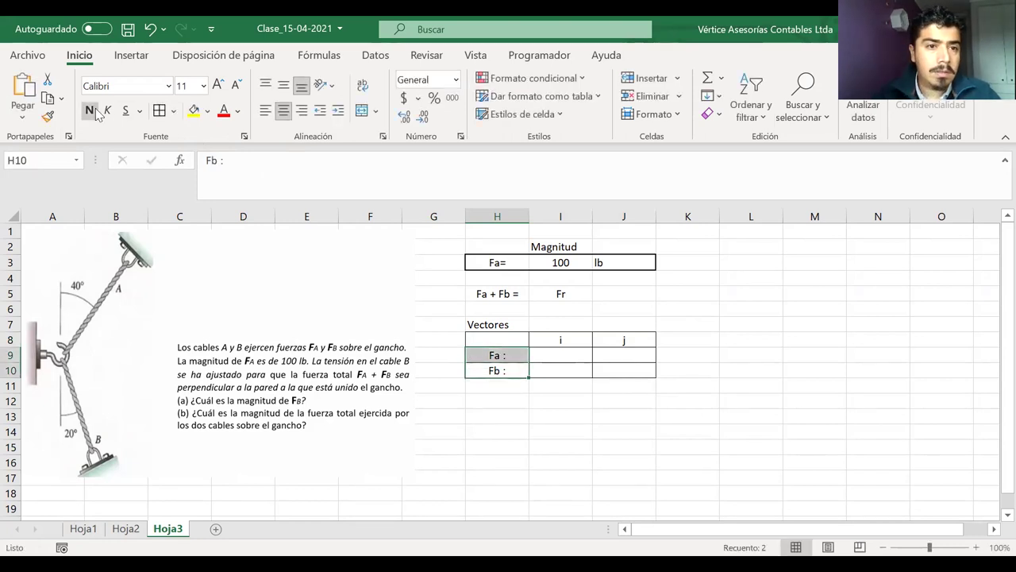
key(ctrl+shift+period)
key(ctrl+shift+period)
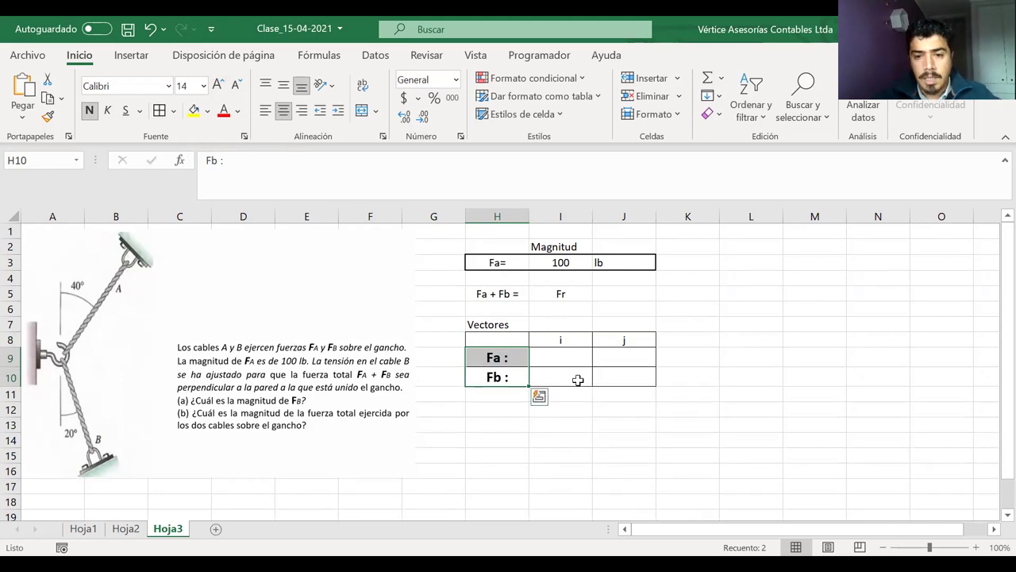
click(236, 83)
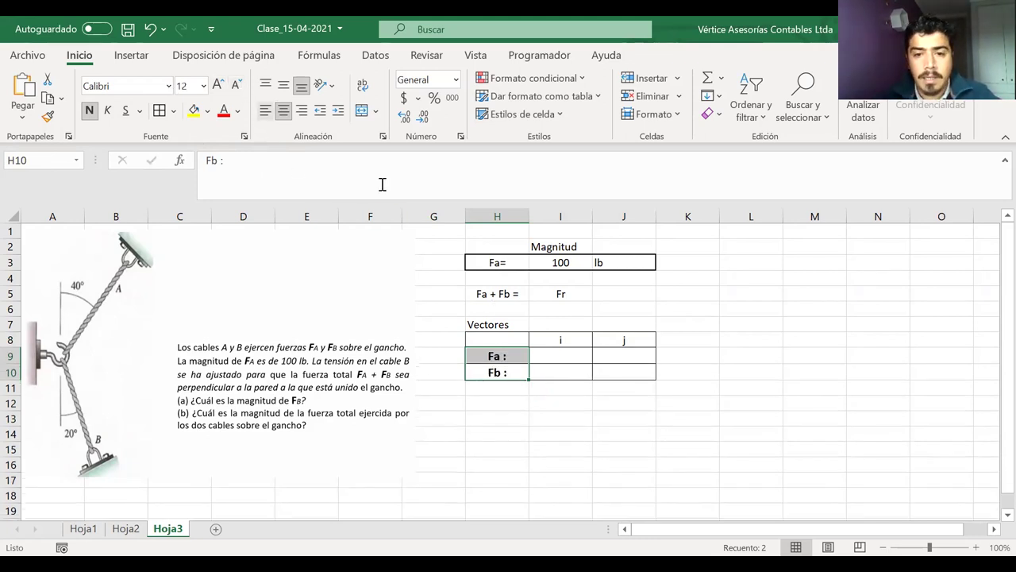
click(560, 361)
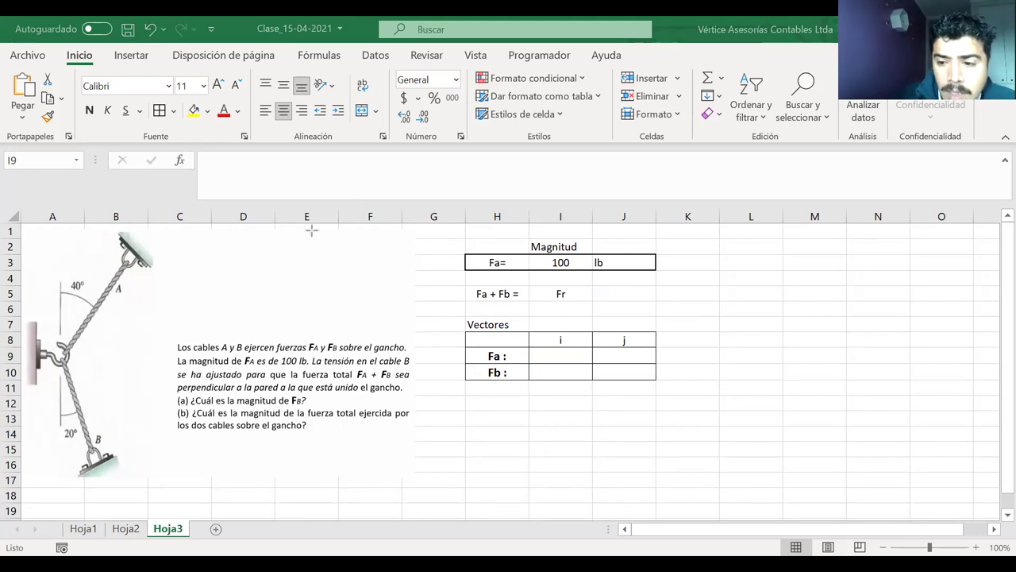
- Draw a thick red arrow along cable A labelled FA, and brown arrows for its vertical and horizontal components
drag(60, 353, 133, 256)
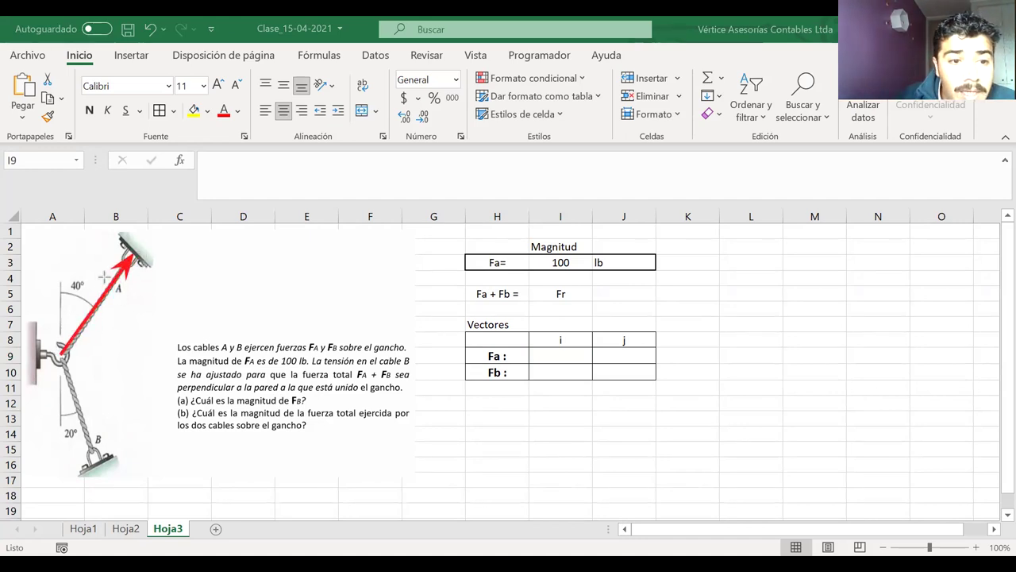
click(85, 321)
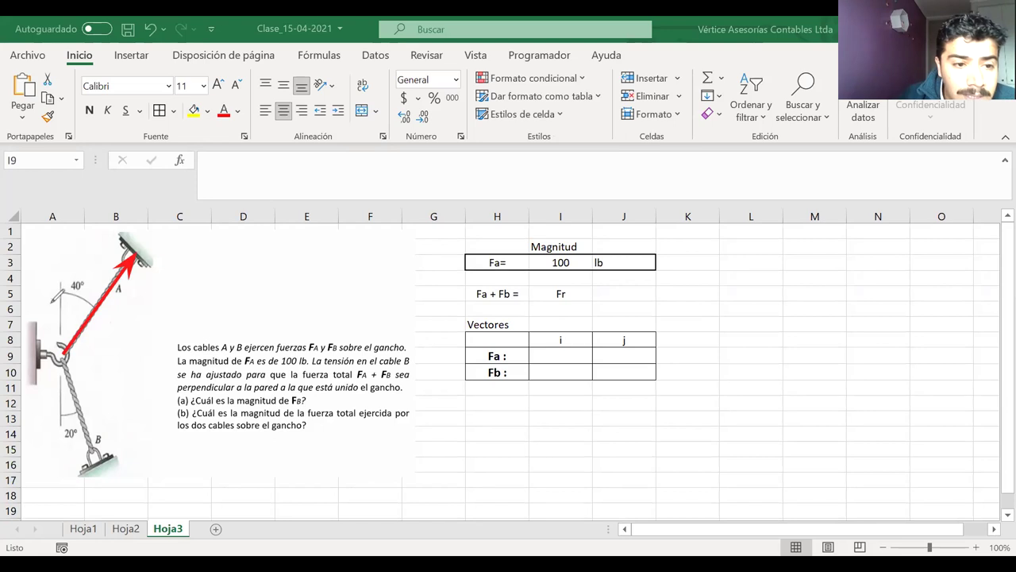
mouse_move(105, 312)
mouse_down()
mouse_move(103, 326)
mouse_move(118, 303)
mouse_move(113, 315)
mouse_move(125, 322)
mouse_up()
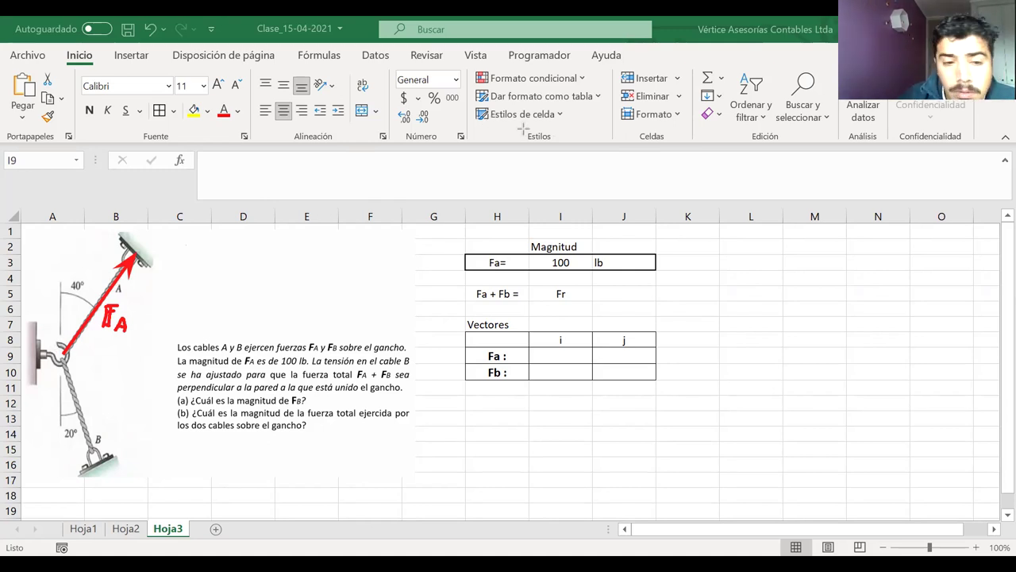
mouse_move(61, 354)
mouse_down()
mouse_move(58, 254)
mouse_move(131, 253)
mouse_up()
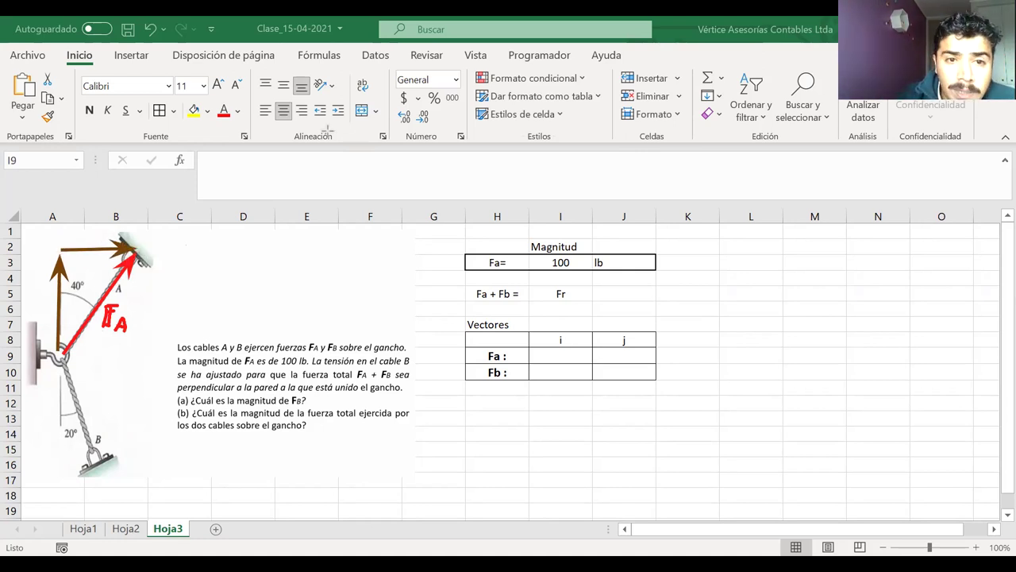
- Shift the horizontal brown arrow down to the hook and return it to the tip of the vertical arrow
drag(84, 246, 90, 248)
key(Down)
key(Down)
key(Down)
key(Down)
key(Down)
key(Down)
key(Down)
key(Down)
key(Down)
key(Down)
key(Down)
key(Down)
key(Down)
key(Down)
key(Down)
key(Down)
key(Down)
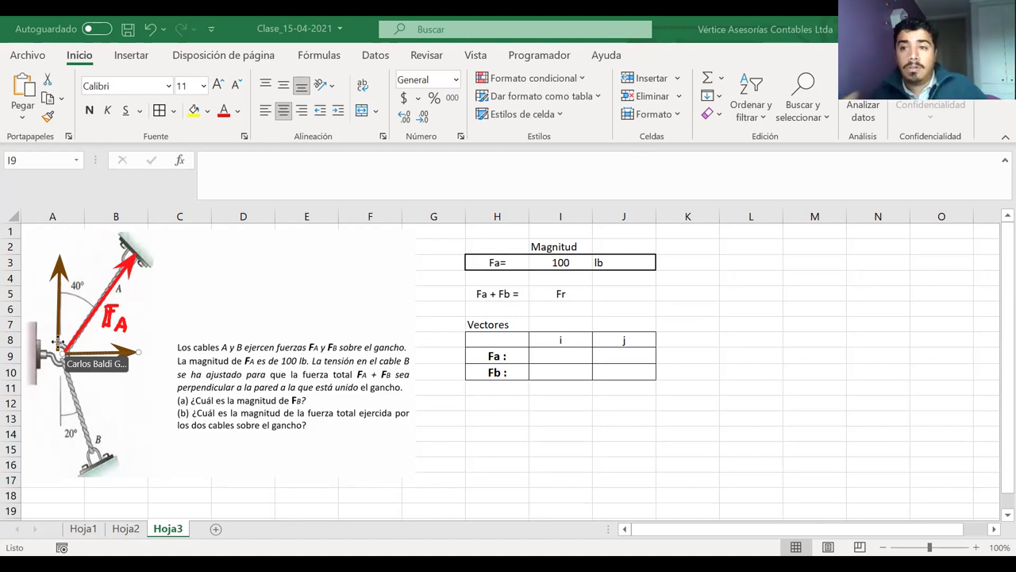
drag(94, 352, 105, 245)
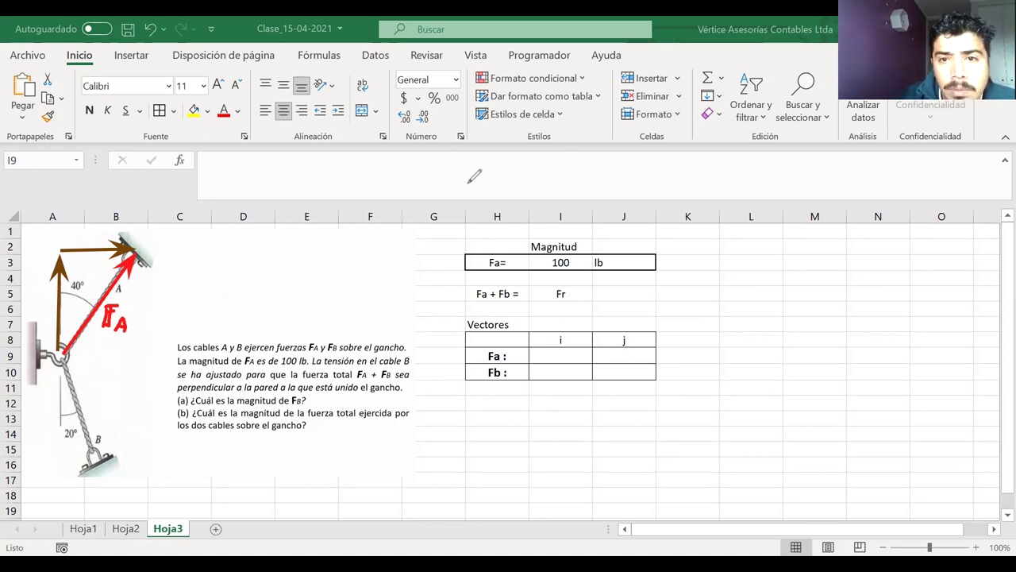
- Label the vertical component arrow FAy and the horizontal one FAx with the black pen, and circle cell I9
mouse_move(31, 286)
mouse_down()
mouse_move(42, 283)
mouse_move(46, 316)
mouse_move(58, 291)
mouse_move(40, 315)
mouse_up()
key(ctrl+z)
key(ctrl+z)
drag(73, 232, 93, 244)
drag(85, 239, 102, 244)
drag(102, 235, 95, 243)
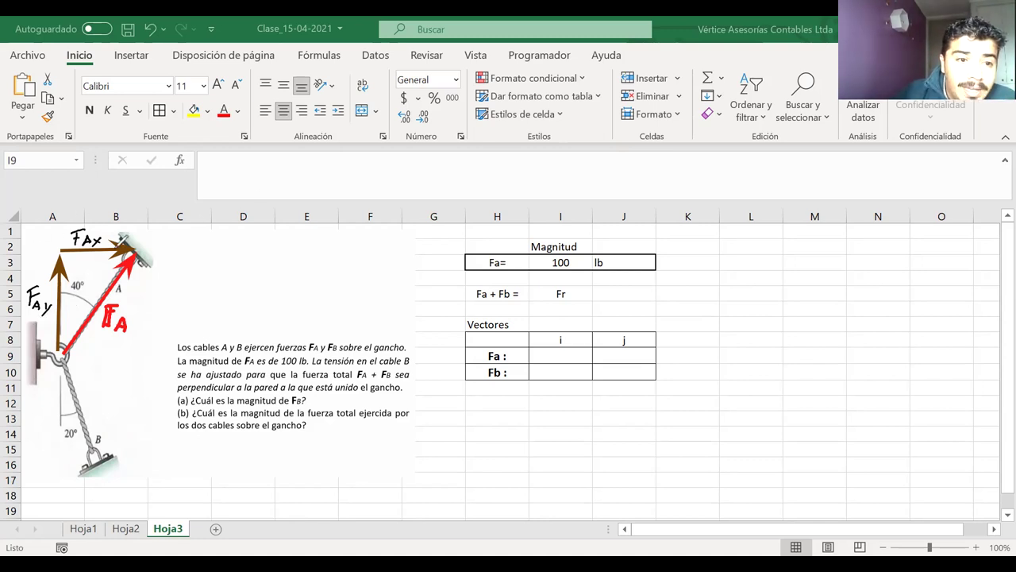
drag(92, 246, 104, 229)
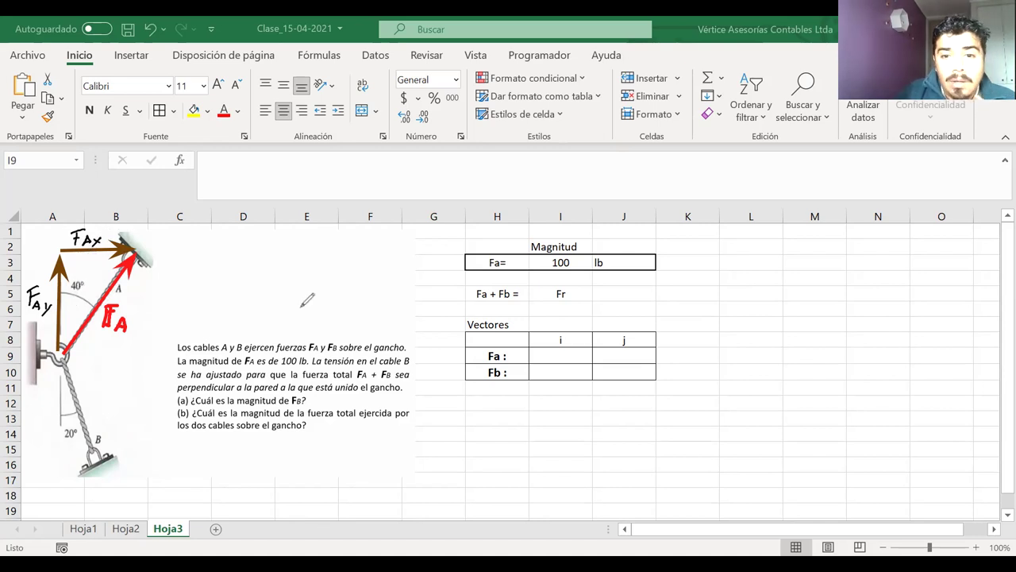
mouse_move(561, 349)
mouse_down()
mouse_move(570, 337)
mouse_move(538, 347)
mouse_move(574, 364)
mouse_up()
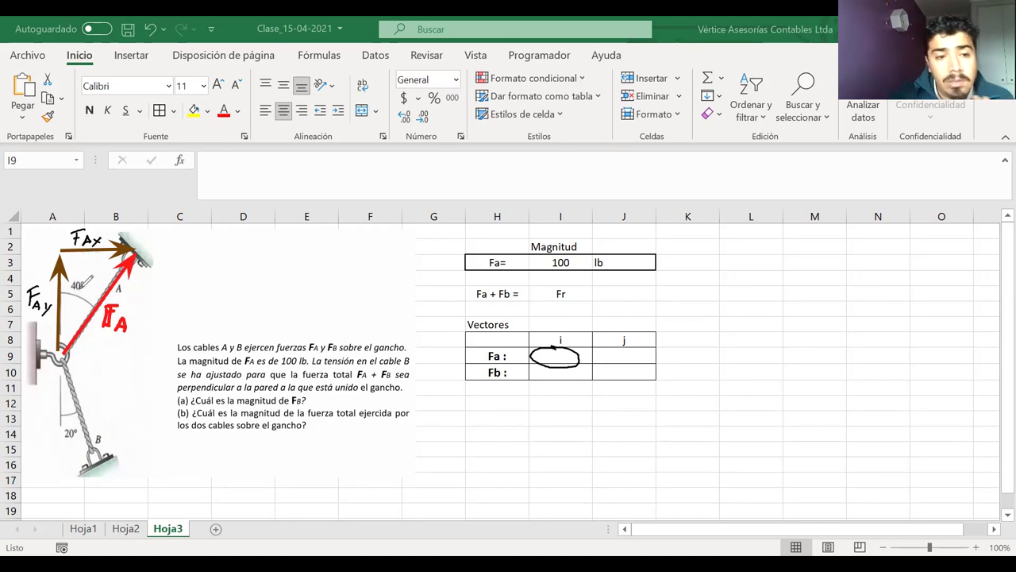
- Undo the stray pen stroke by the 40° angle and the circle around cell I9
drag(90, 274, 91, 278)
key(ctrl+z)
key(ctrl+z)
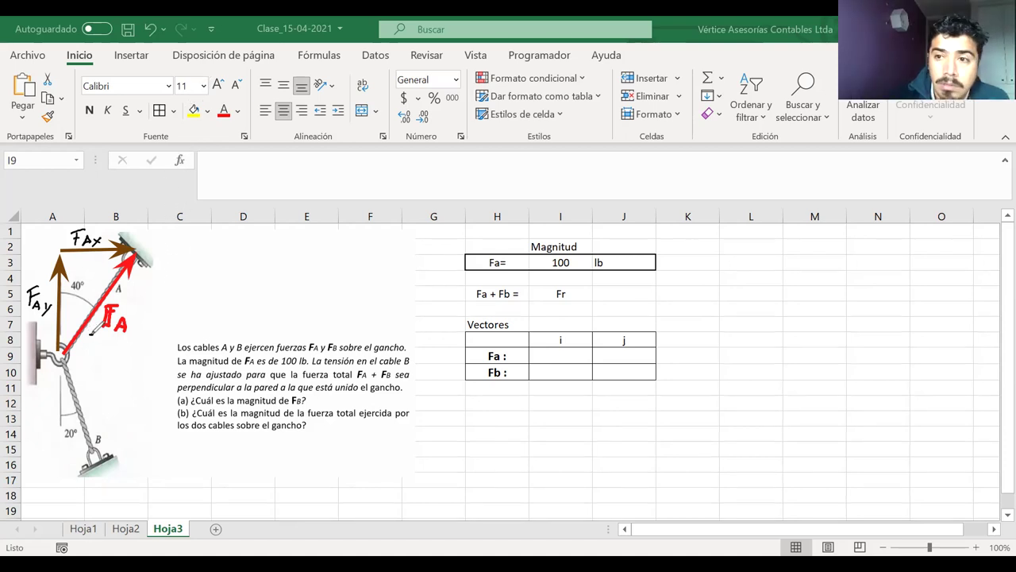
- Annotate the diagram with 50° beside cable A, black horizontal and vertical component arrows, and an FAx label under the horizontal one
mouse_move(89, 340)
mouse_down()
mouse_move(100, 332)
mouse_move(103, 343)
mouse_move(105, 332)
mouse_up()
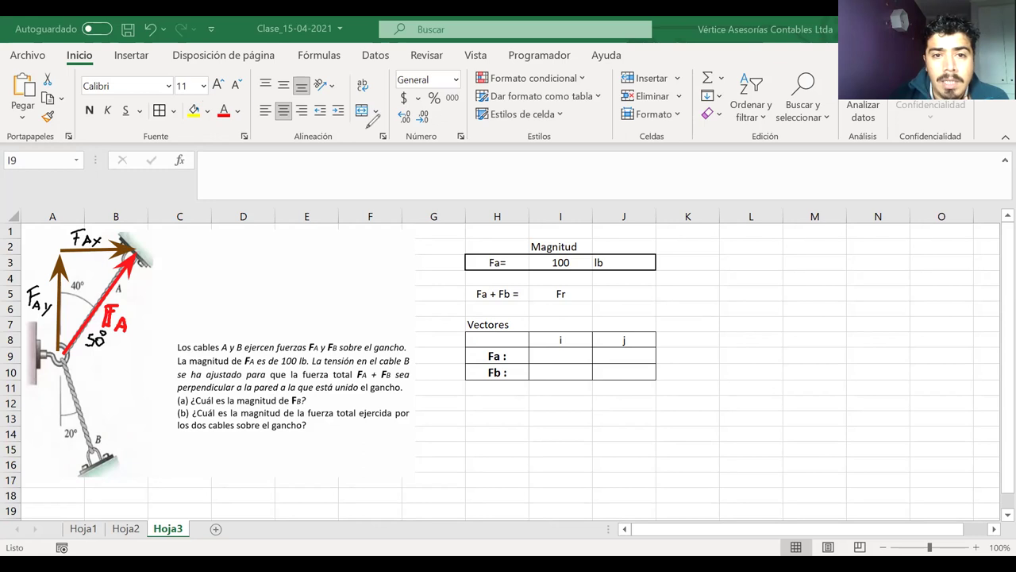
mouse_move(64, 358)
mouse_down()
mouse_move(131, 359)
mouse_move(121, 364)
mouse_move(142, 260)
mouse_up()
drag(139, 270, 147, 270)
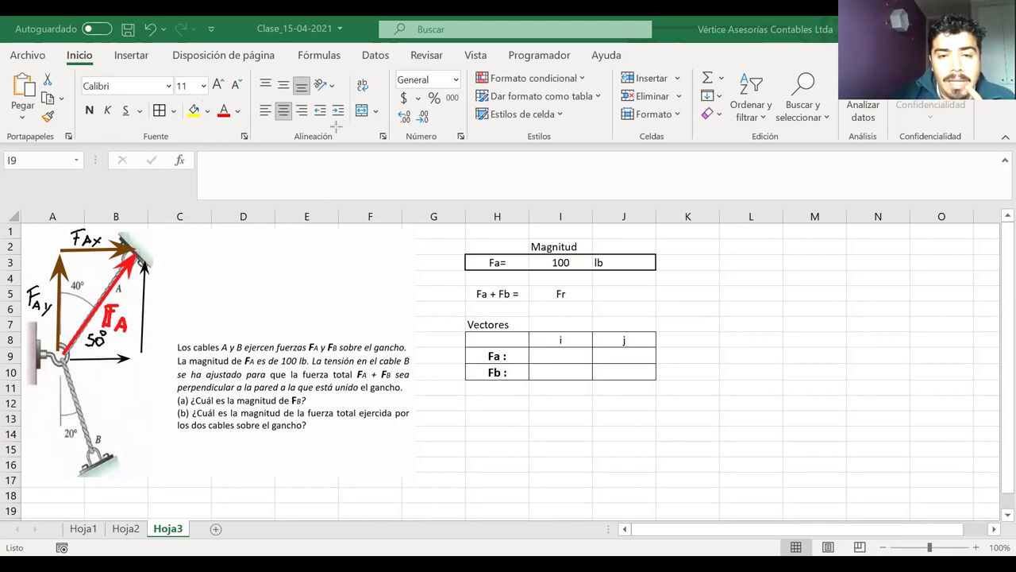
mouse_move(93, 367)
mouse_down()
mouse_move(92, 379)
mouse_move(103, 365)
mouse_move(101, 382)
mouse_move(116, 385)
mouse_move(121, 352)
mouse_up()
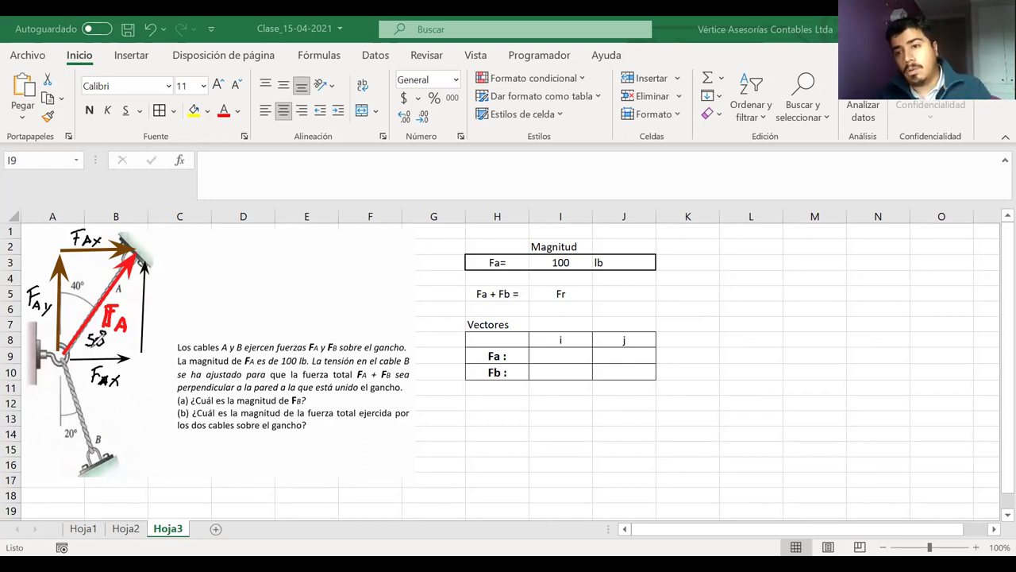
- Handwrite the identity cos 50° = sen 40° below the vector table with the black pen
mouse_move(543, 426)
mouse_down()
mouse_move(525, 452)
mouse_move(570, 435)
mouse_up()
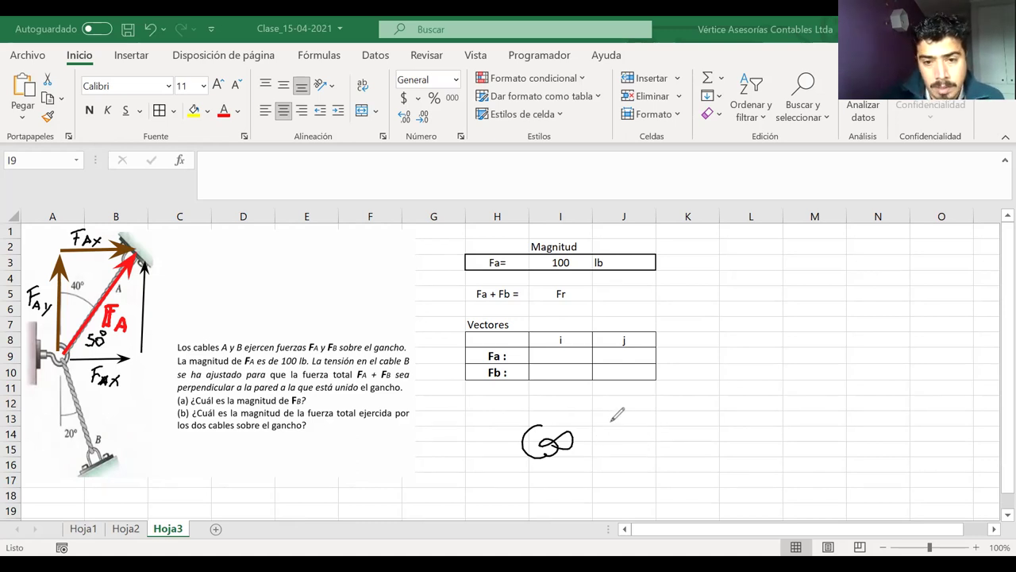
mouse_move(618, 423)
mouse_down()
mouse_move(601, 424)
mouse_move(596, 453)
mouse_move(624, 435)
mouse_move(691, 434)
mouse_up()
drag(675, 444, 721, 460)
mouse_move(724, 435)
mouse_down()
mouse_move(730, 451)
mouse_move(786, 452)
mouse_up()
drag(820, 421, 808, 444)
drag(808, 445, 834, 443)
mouse_move(826, 422)
mouse_down()
mouse_move(818, 457)
mouse_move(854, 424)
mouse_up()
drag(651, 414, 649, 416)
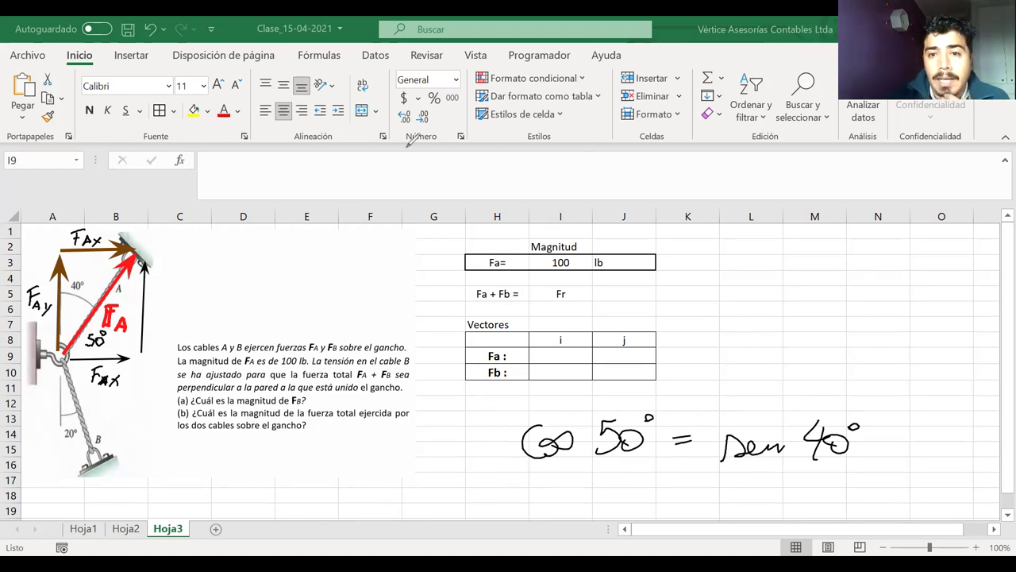
- Erase the 50° annotation, the black arrows with their FAx label, and the handwritten identity below the table
mouse_move(97, 340)
mouse_down()
mouse_move(89, 346)
mouse_move(157, 342)
mouse_up()
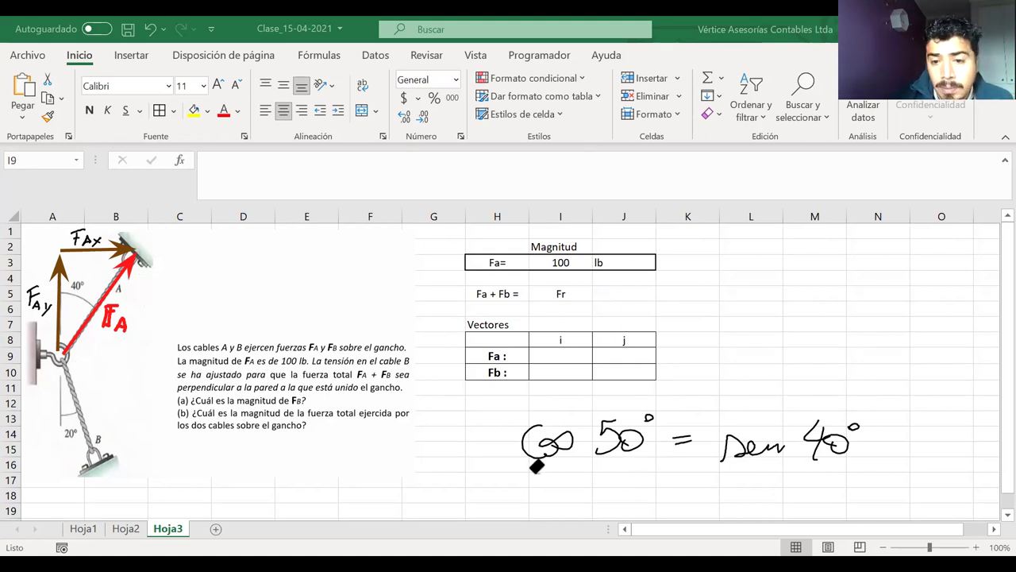
drag(537, 466, 537, 467)
mouse_move(645, 415)
mouse_down()
mouse_move(690, 442)
mouse_move(836, 439)
mouse_up()
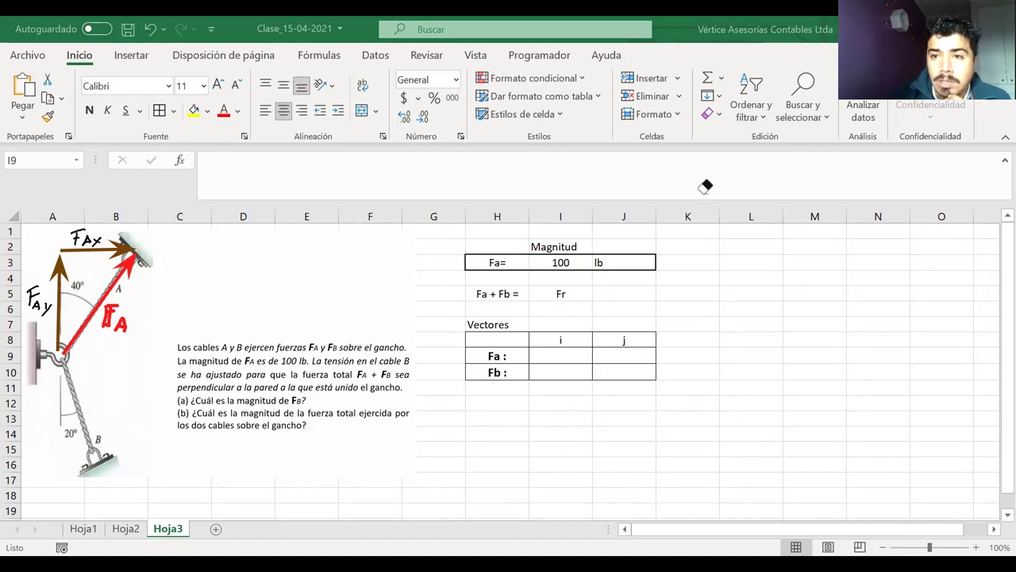
click(553, 356)
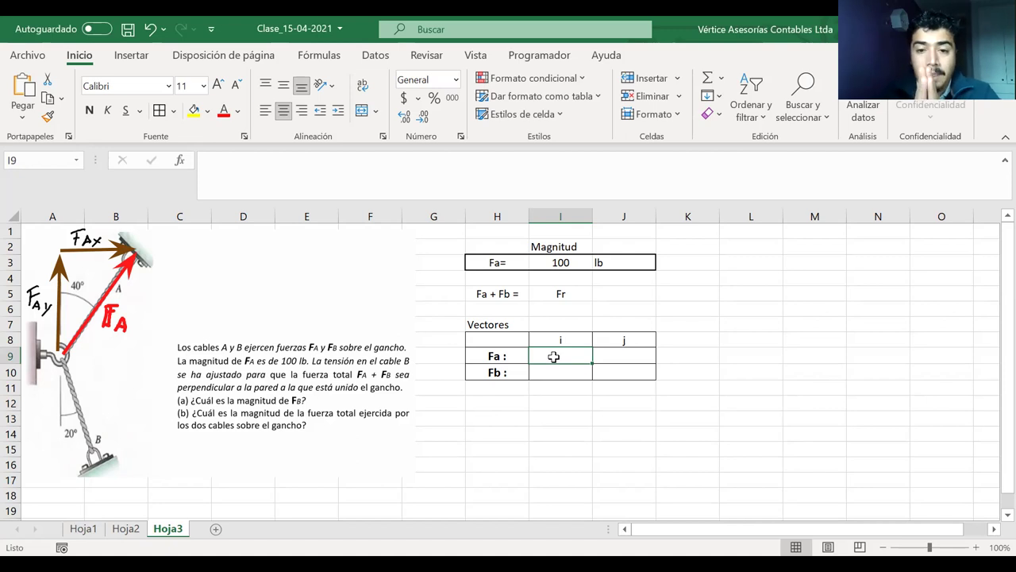
text(=)
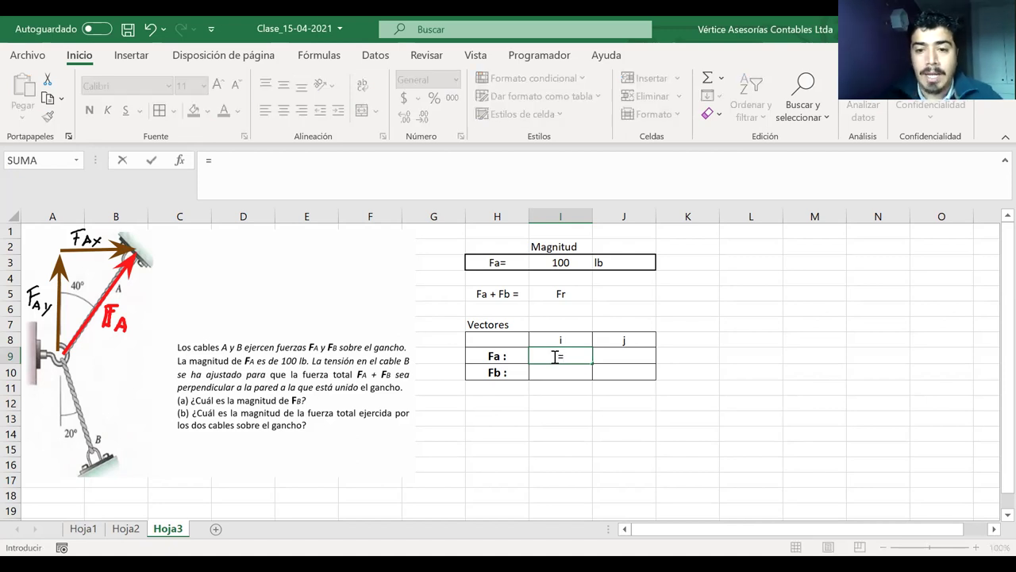
click(566, 265)
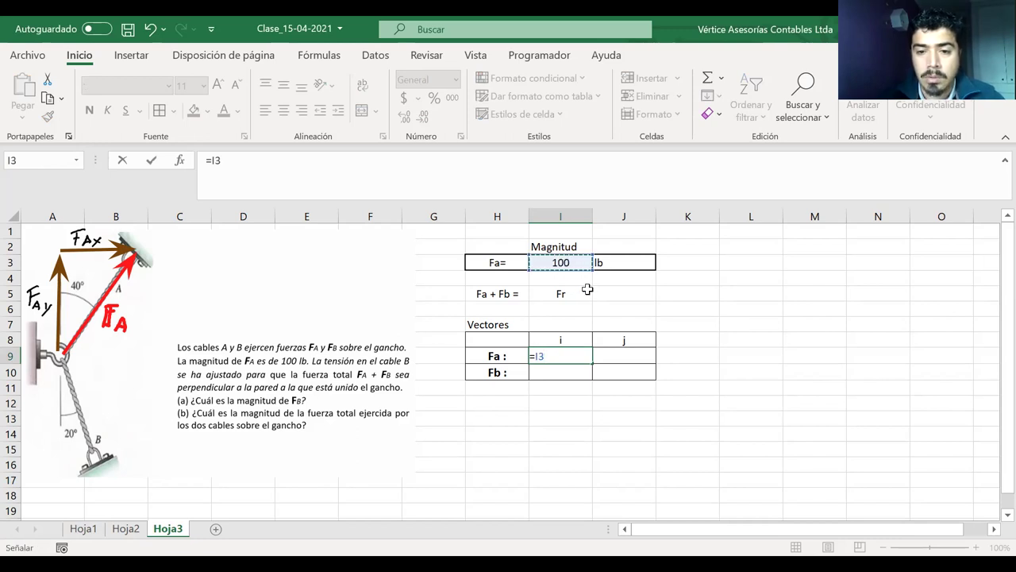
key(Escape)
- Enter the heading Angulos in K1, the angles 40 and 20 in L2:L3, and degree signs in M2:M3
click(689, 230)
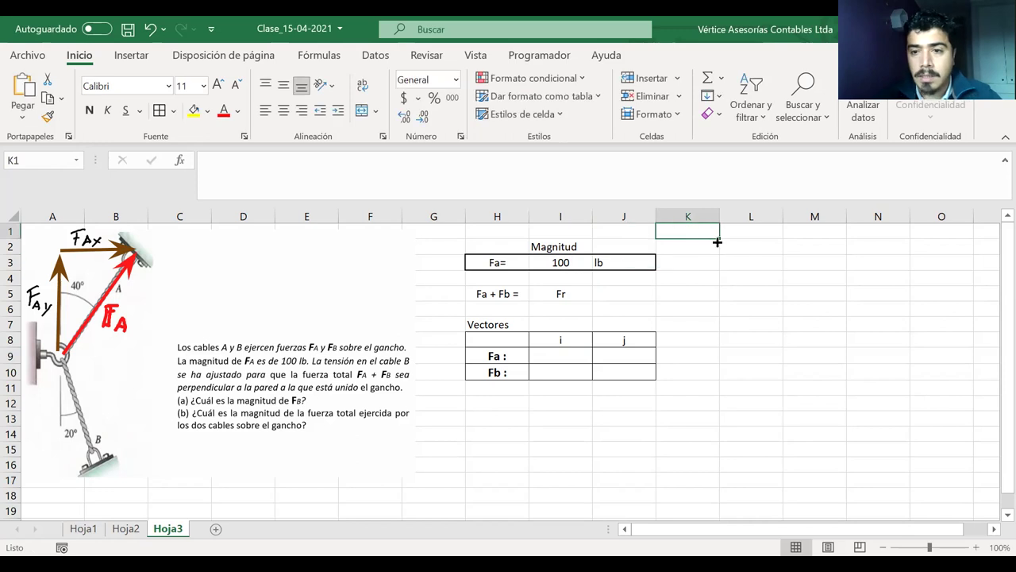
text(Angulos)
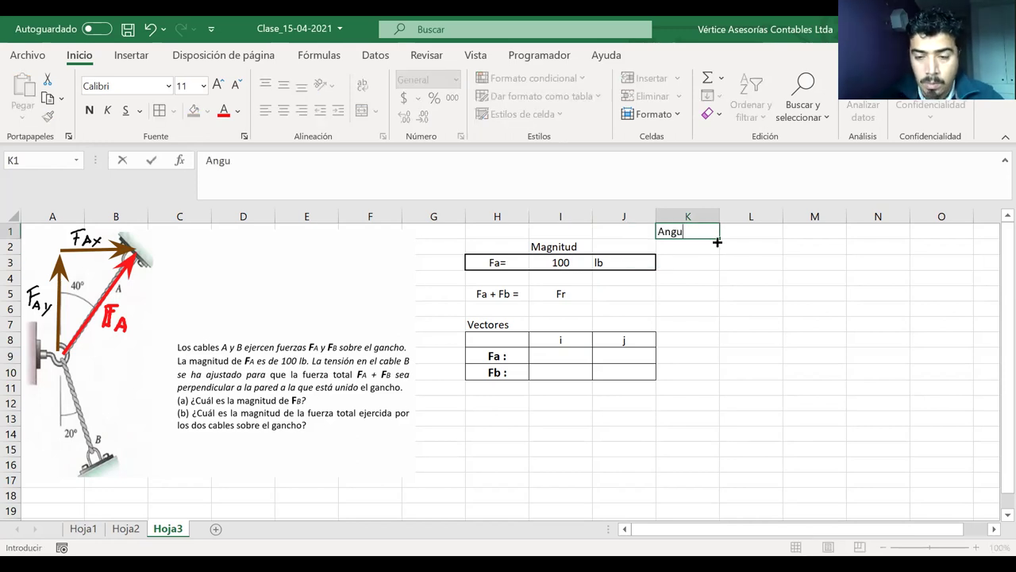
click(740, 244)
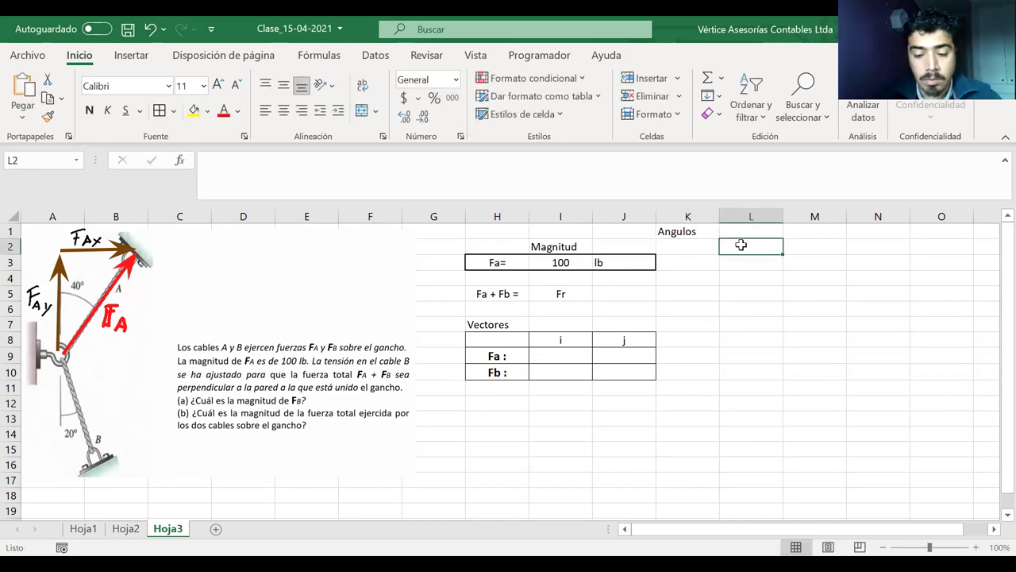
text(40)
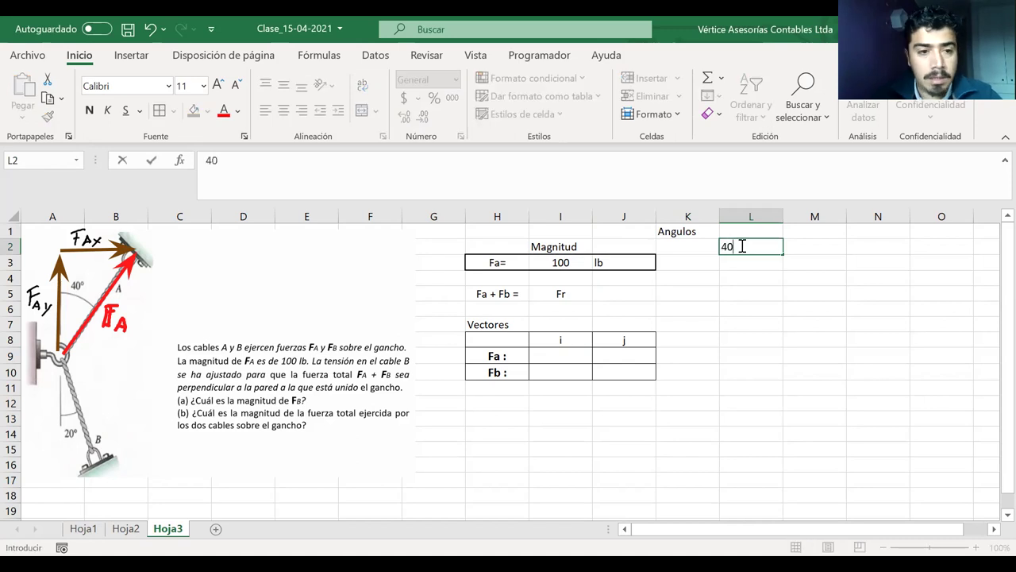
key(Return)
text(20)
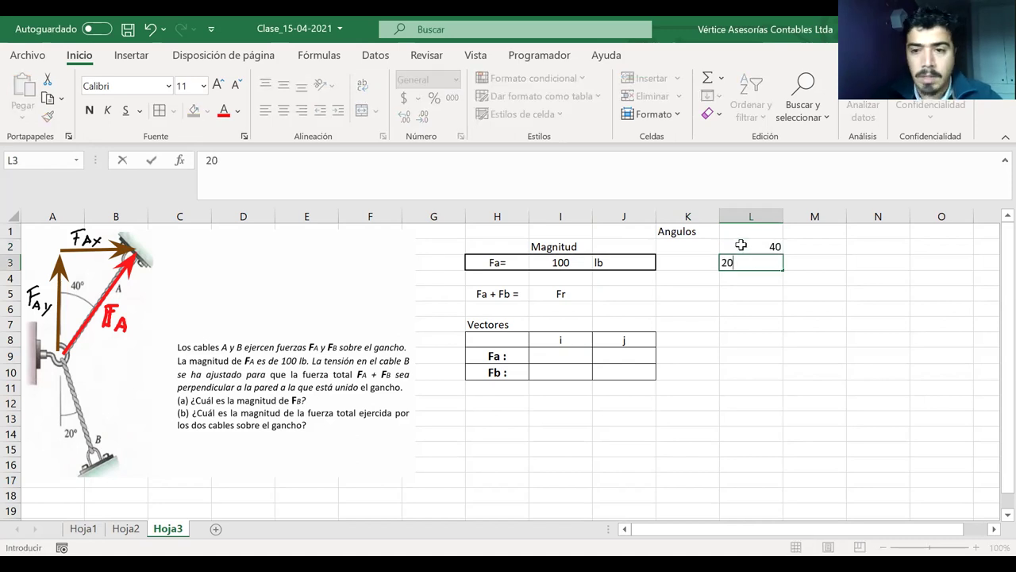
click(813, 247)
text(°)
key(Return)
text(°)
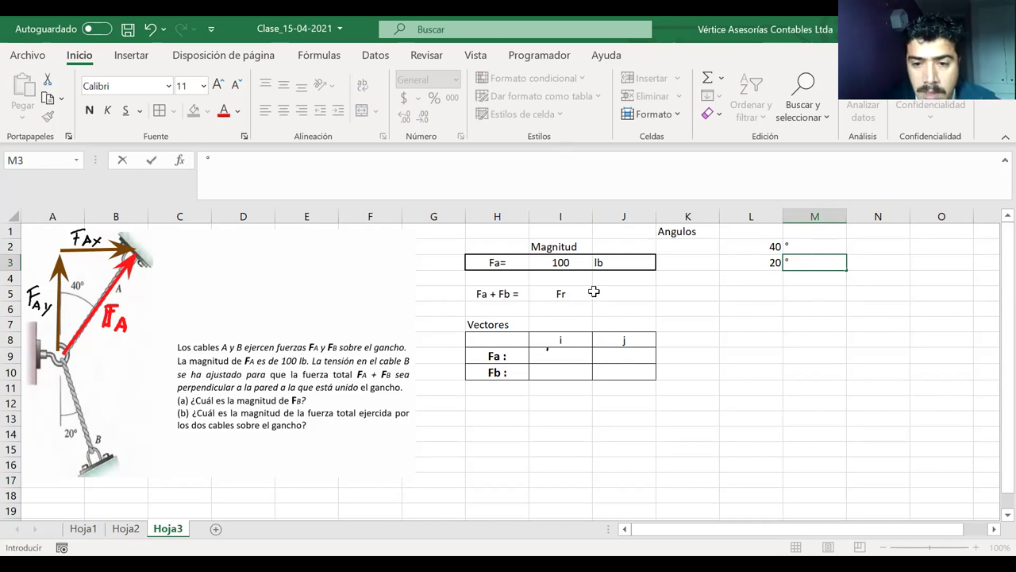
- Remove the stray pen mark over cell I9 and select that cell
click(550, 350)
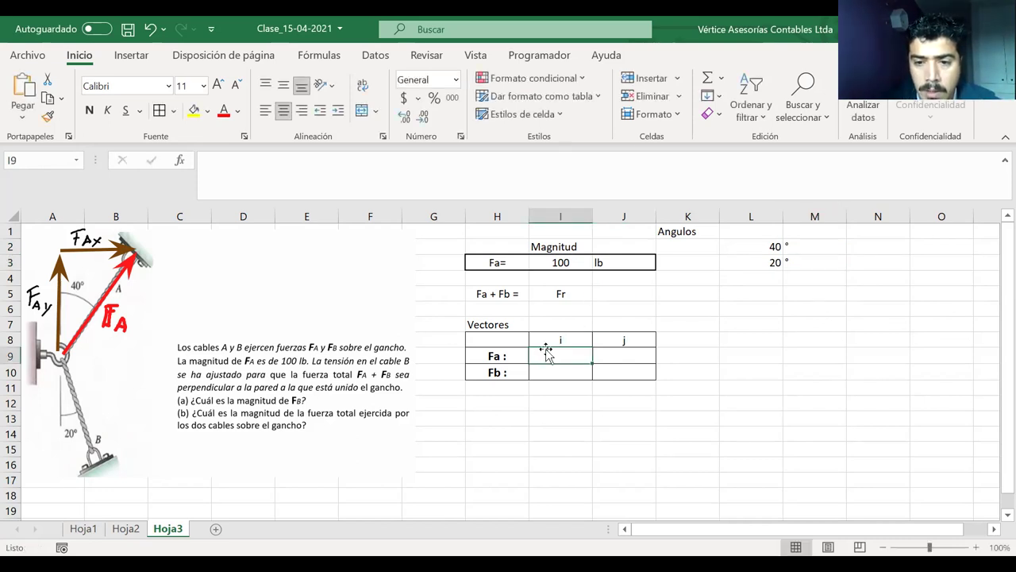
click(549, 351)
key(ctrl+z)
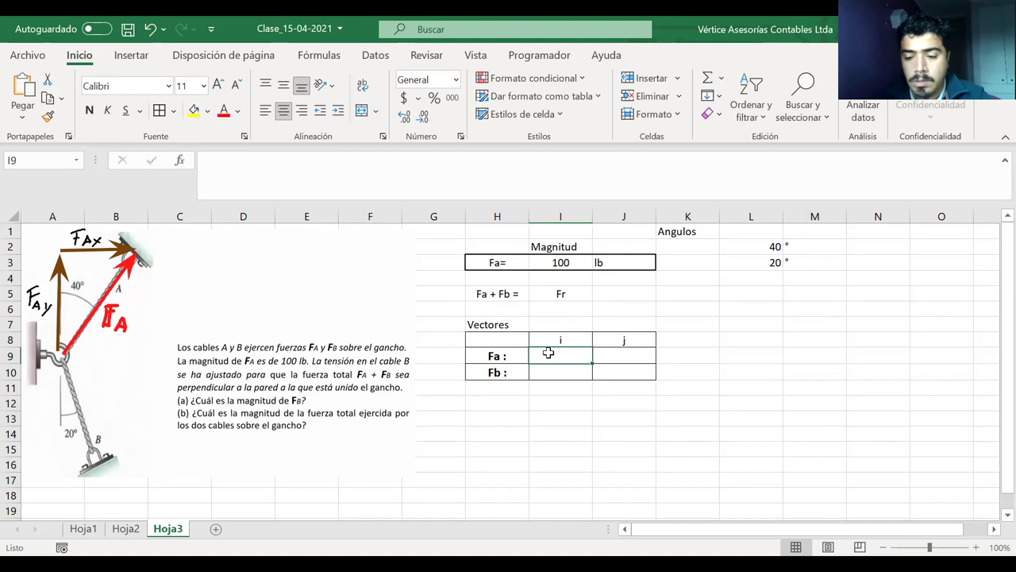
- Calculate the i component of Fa in I9 with the formula =I3*SENO(L2*PI()/180)
text(=)
click(559, 262)
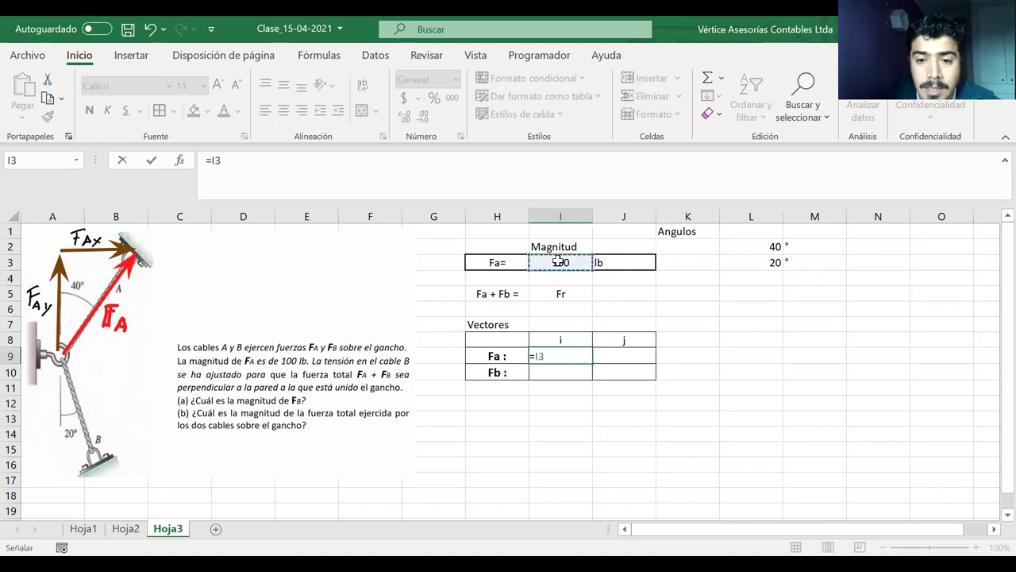
text(*)
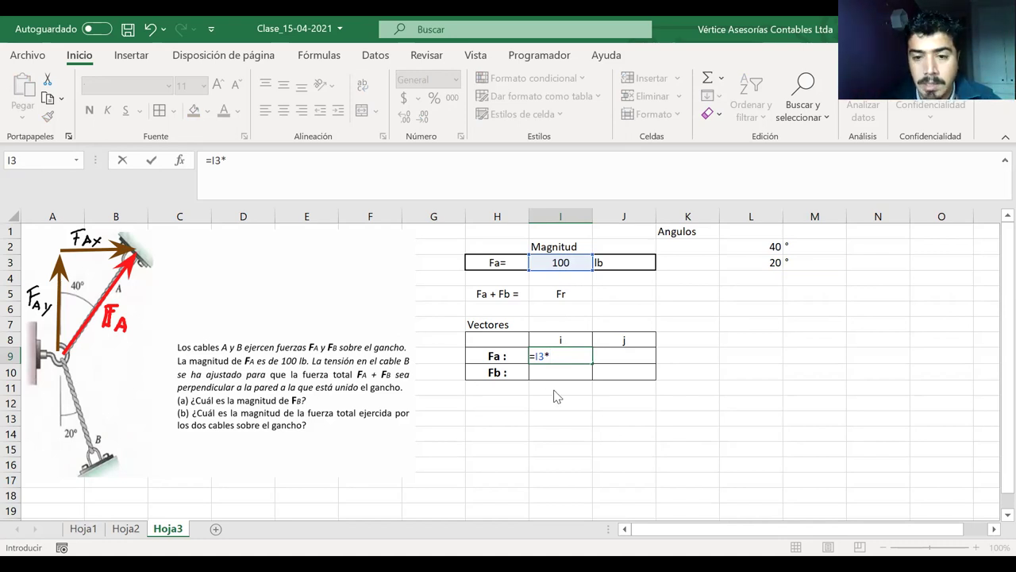
text(seno)
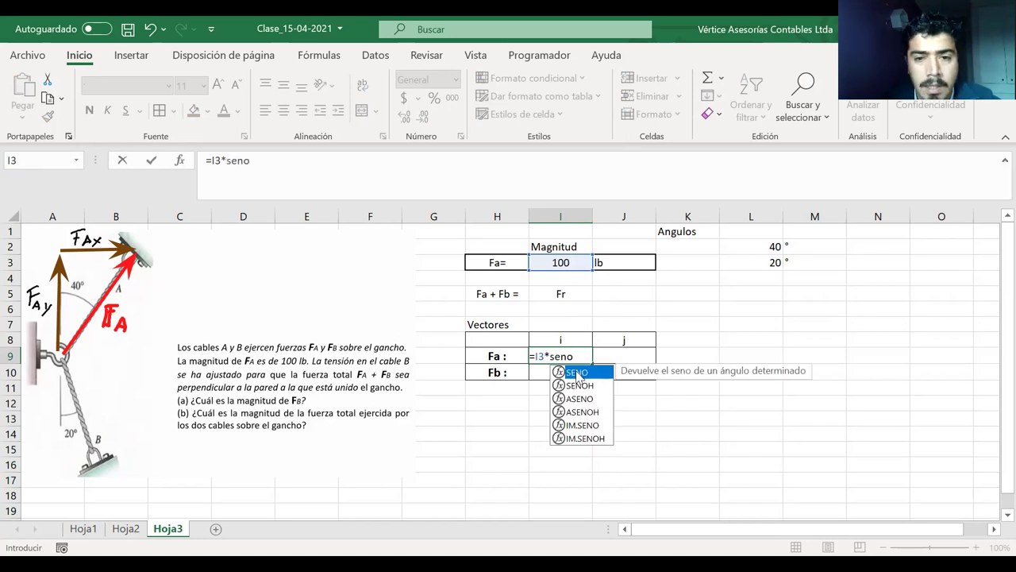
key(Tab)
click(750, 248)
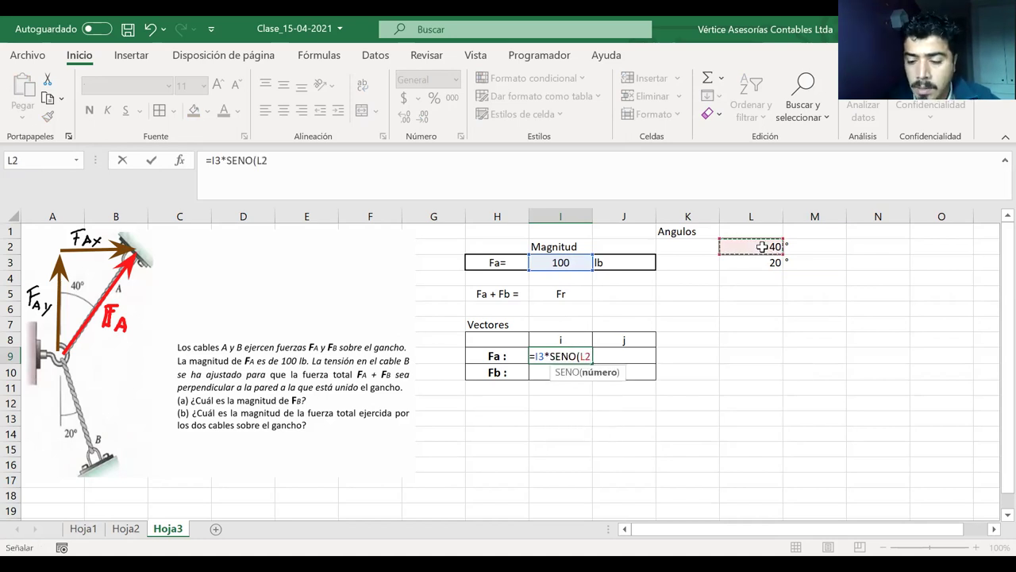
text(*)
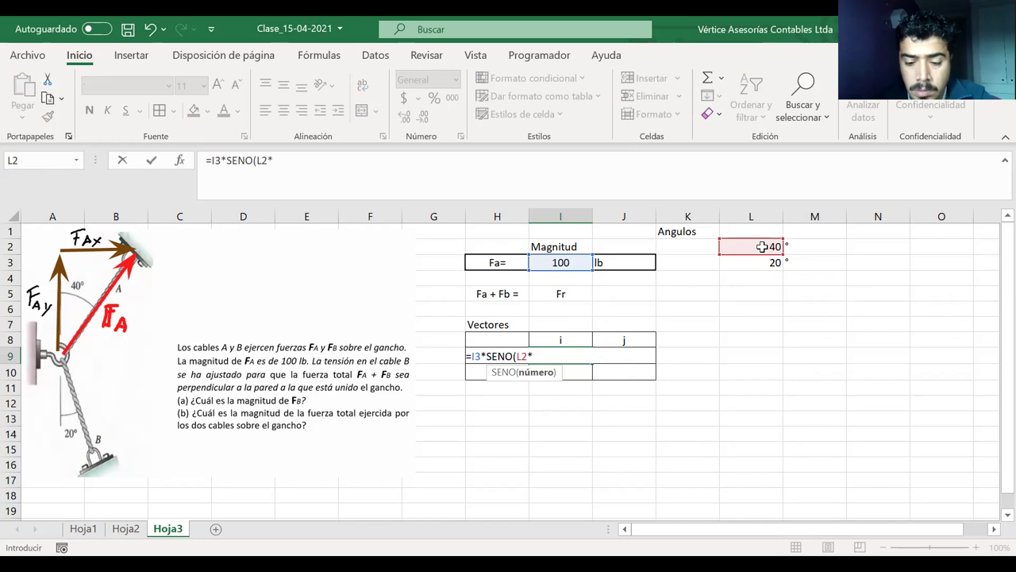
text(´pi(9)
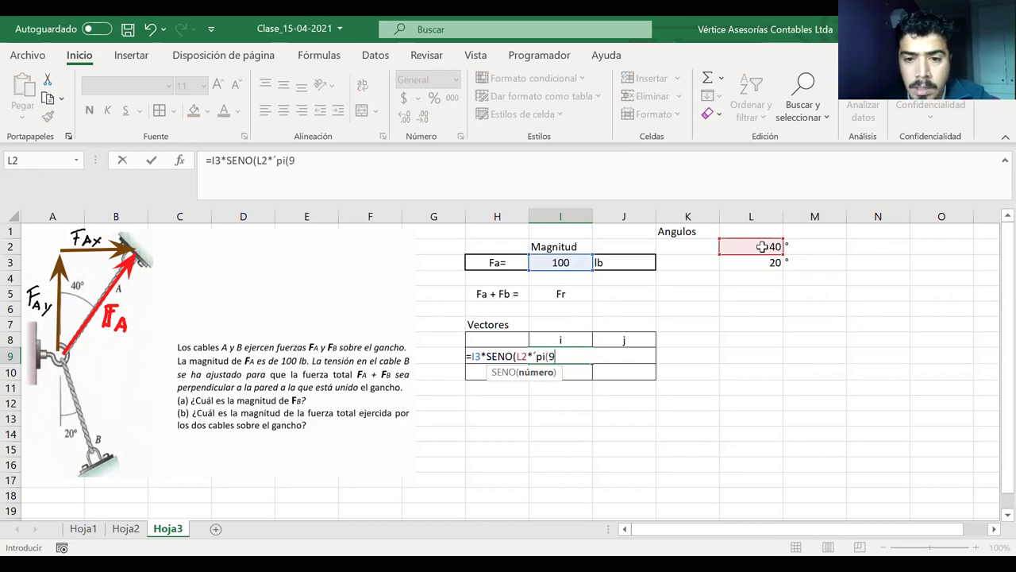
click(534, 356)
key(BackSpace)
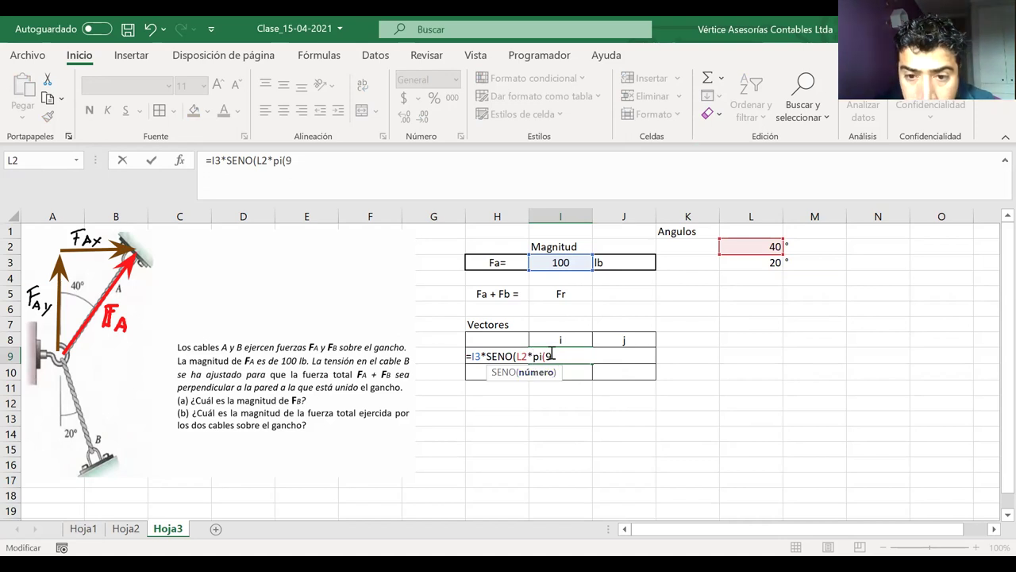
key(BackSpace)
text()/180)
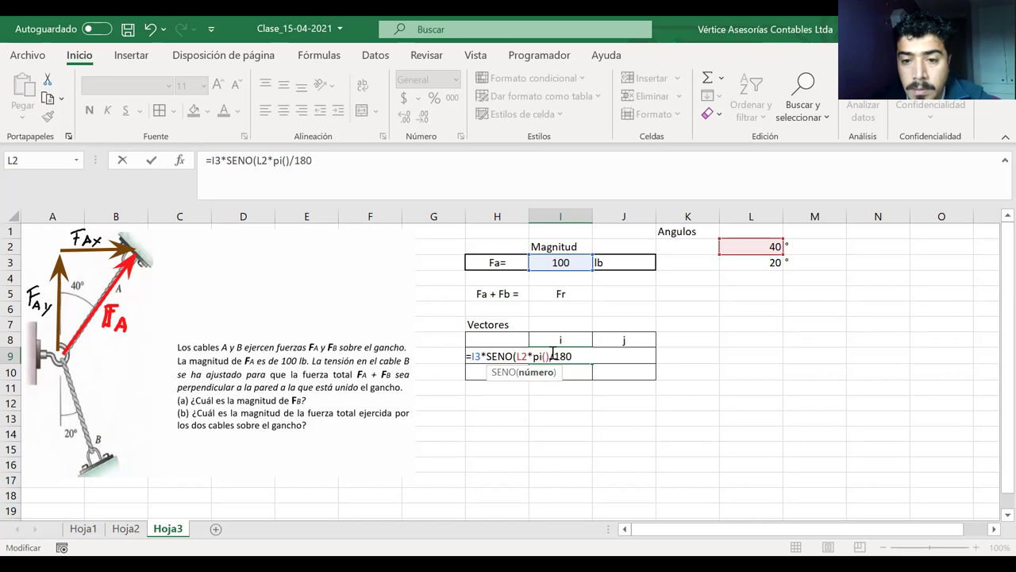
text())
key(Return)
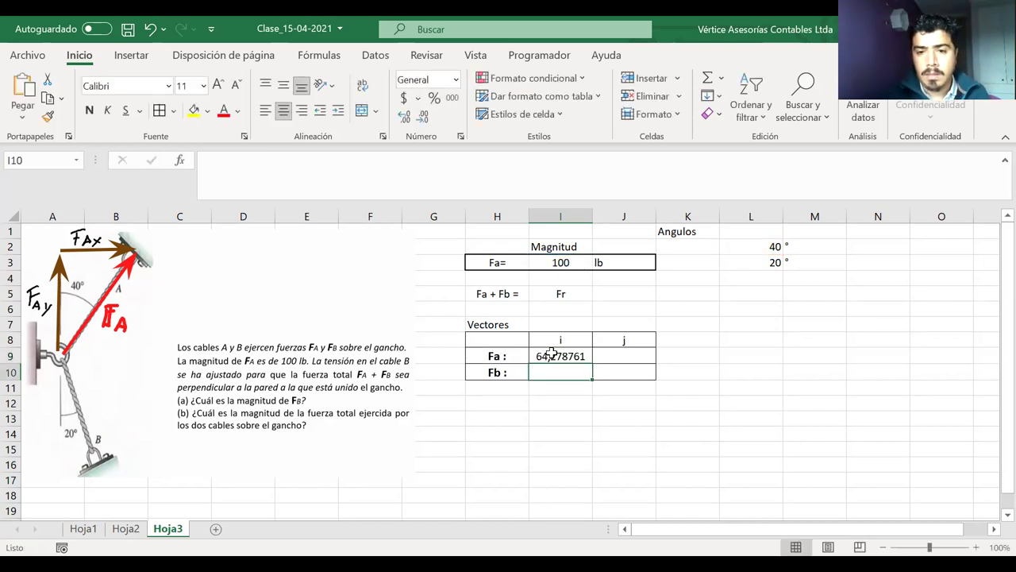
click(615, 356)
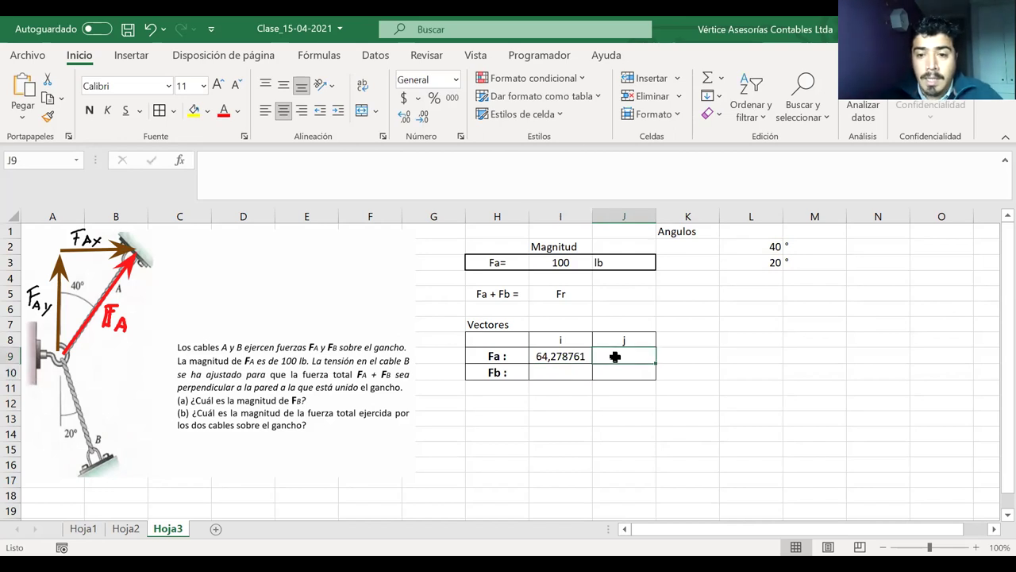
text(=)
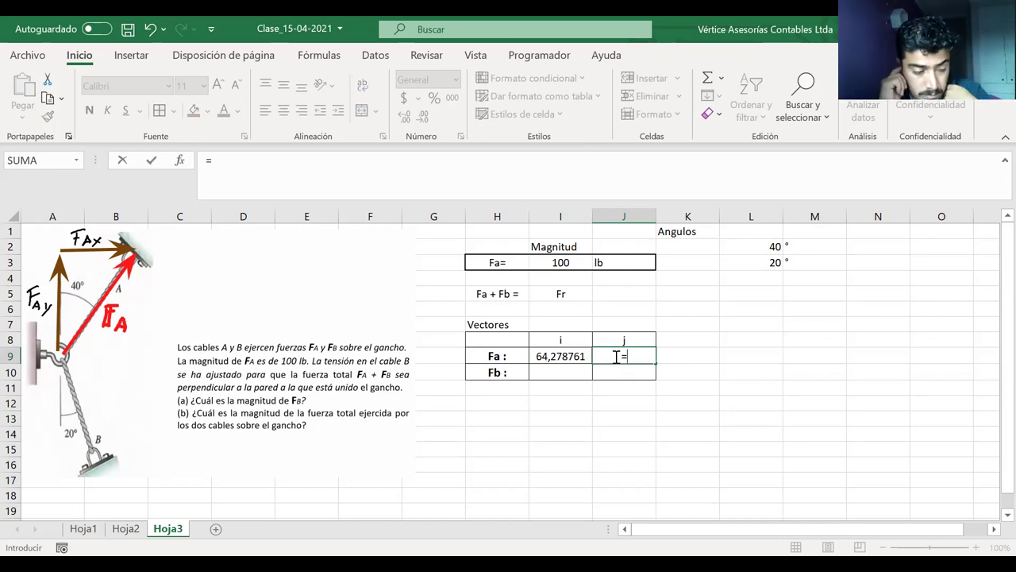
key(Escape)
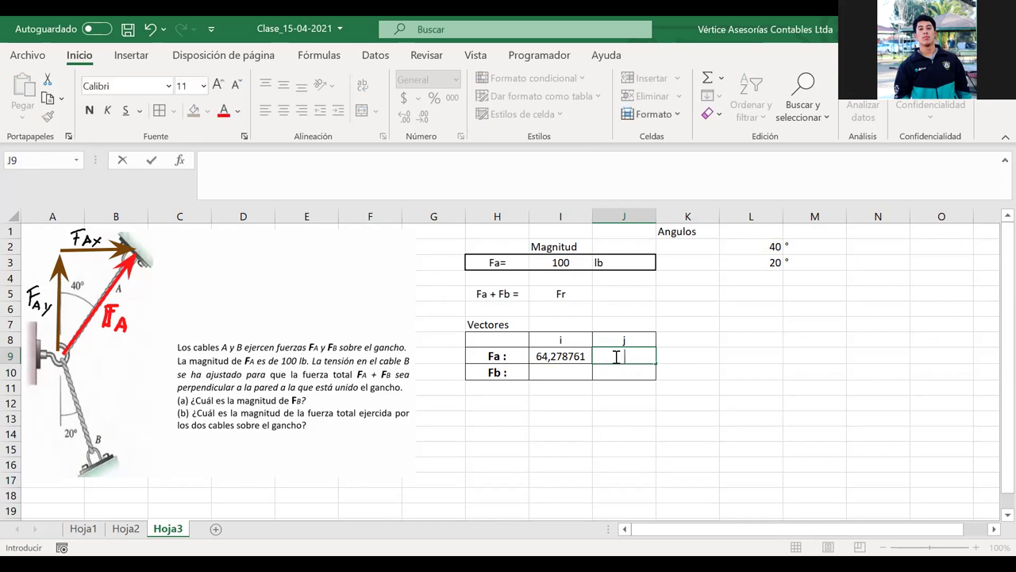
- Review the formula behind the i component of Fa in I9
key(Left)
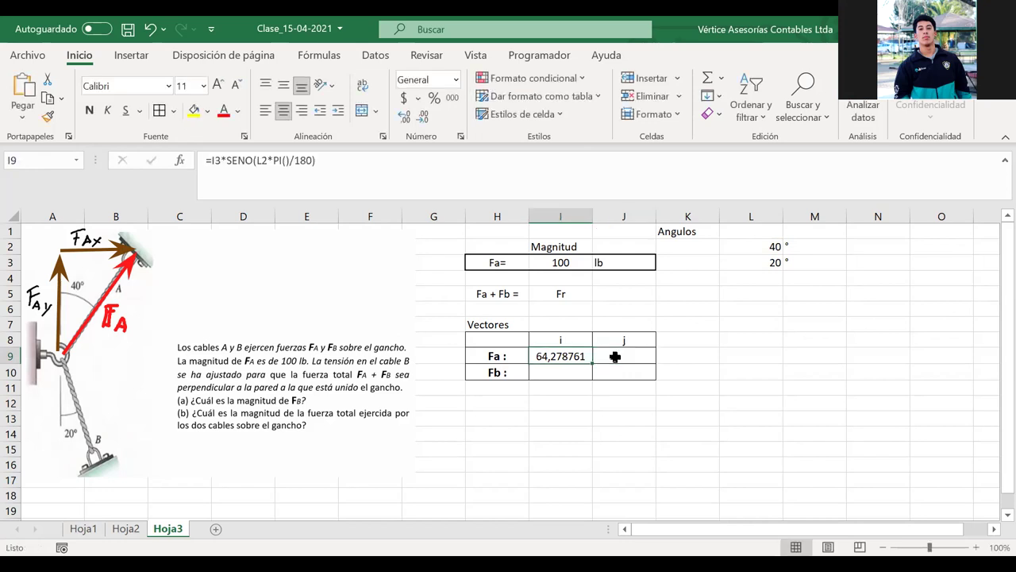
double_click(554, 358)
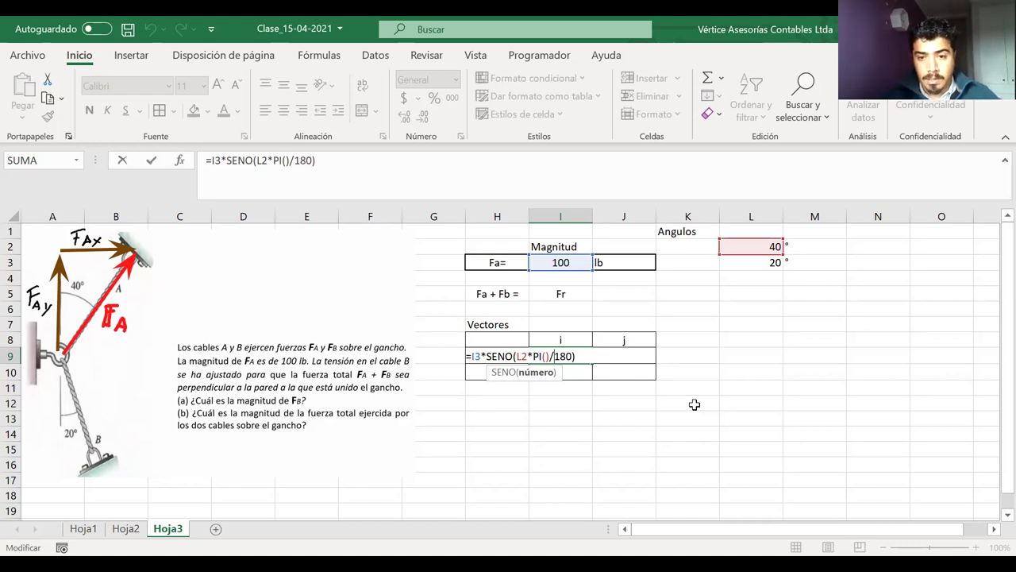
key(Return)
- Calculate the j component of Fa in J9 with the formula =I3*COS(L2*PI()/180)
click(618, 357)
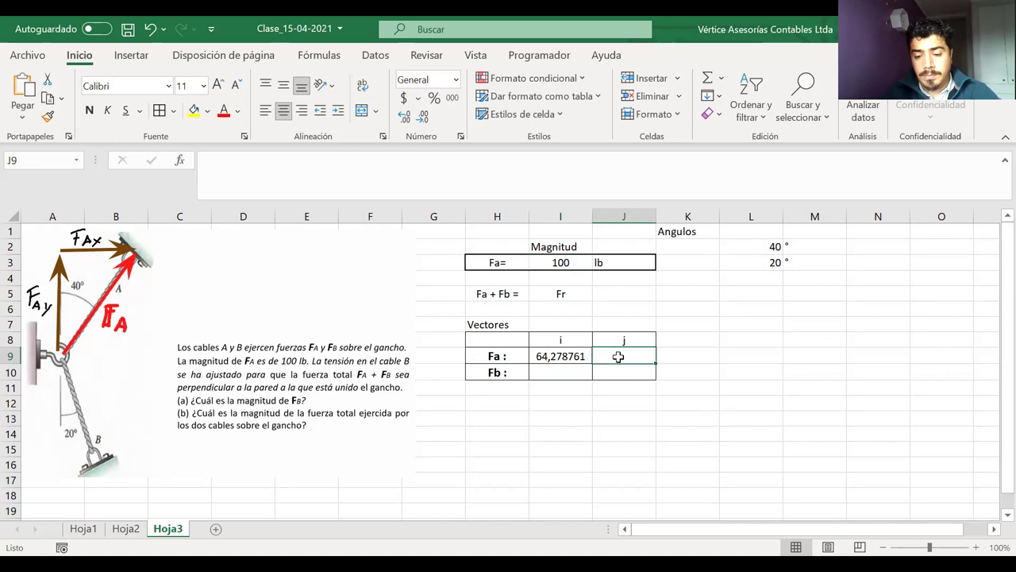
text(=)
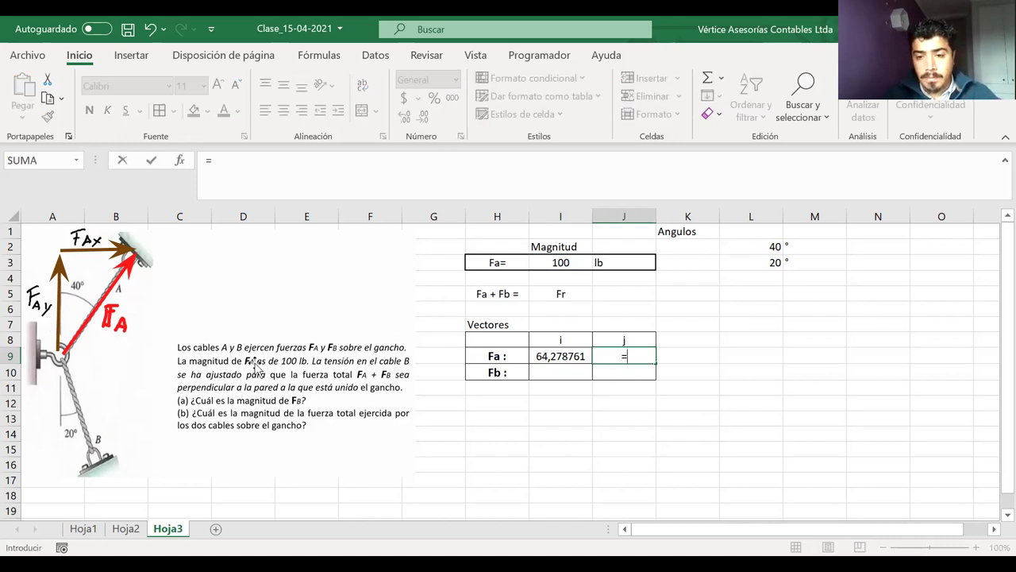
click(565, 265)
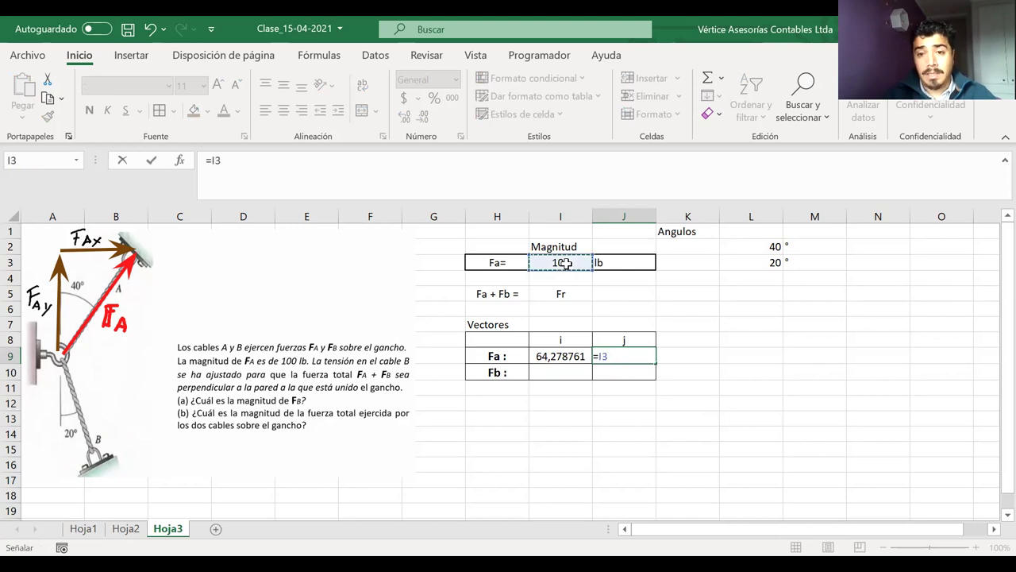
text(*)
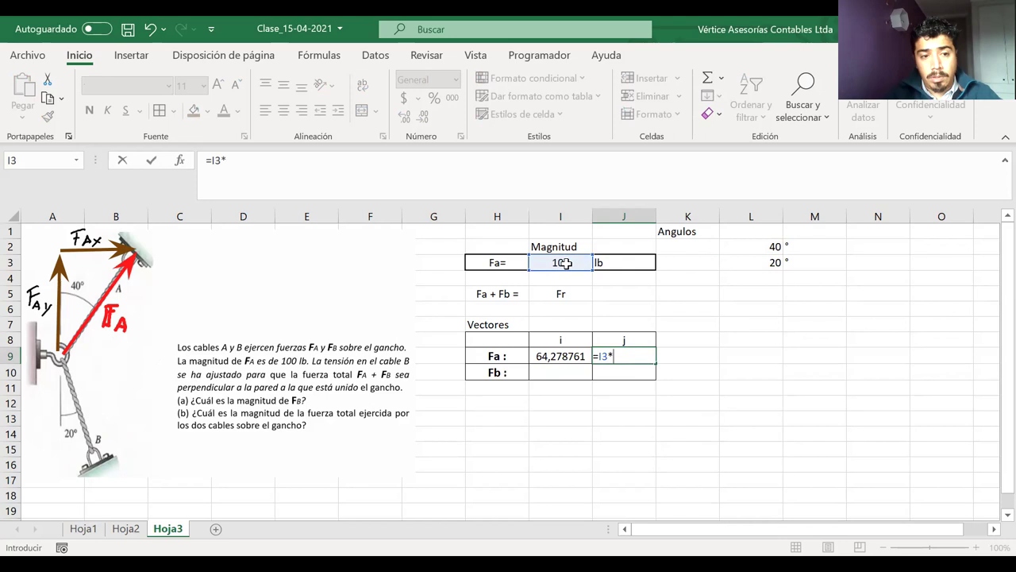
text(c)
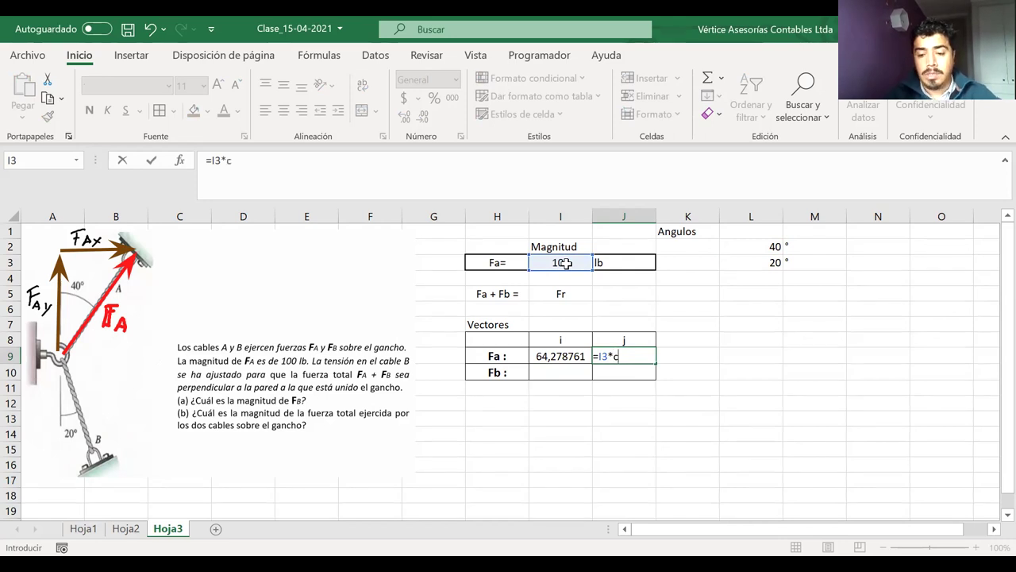
text(os)
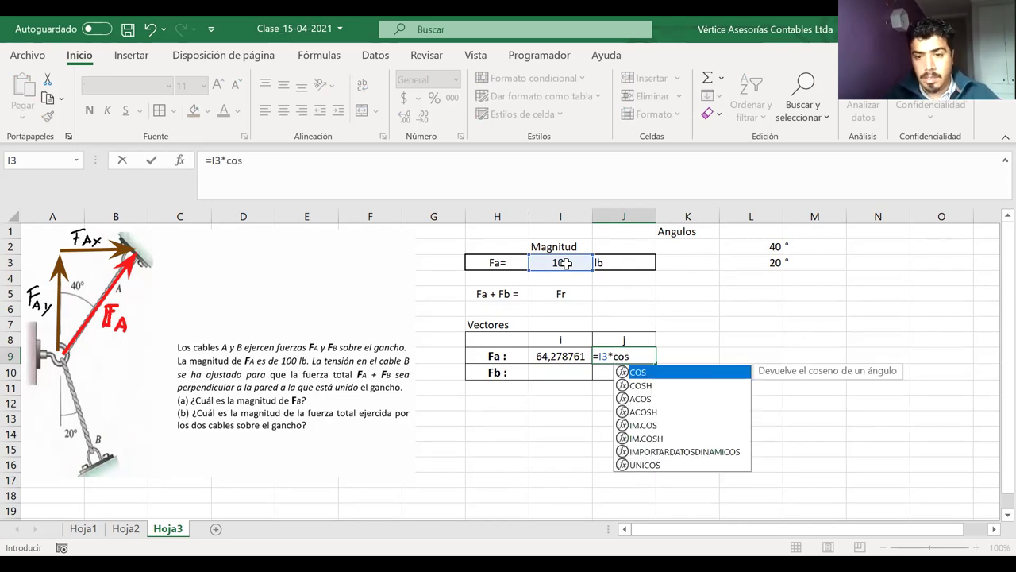
text(()
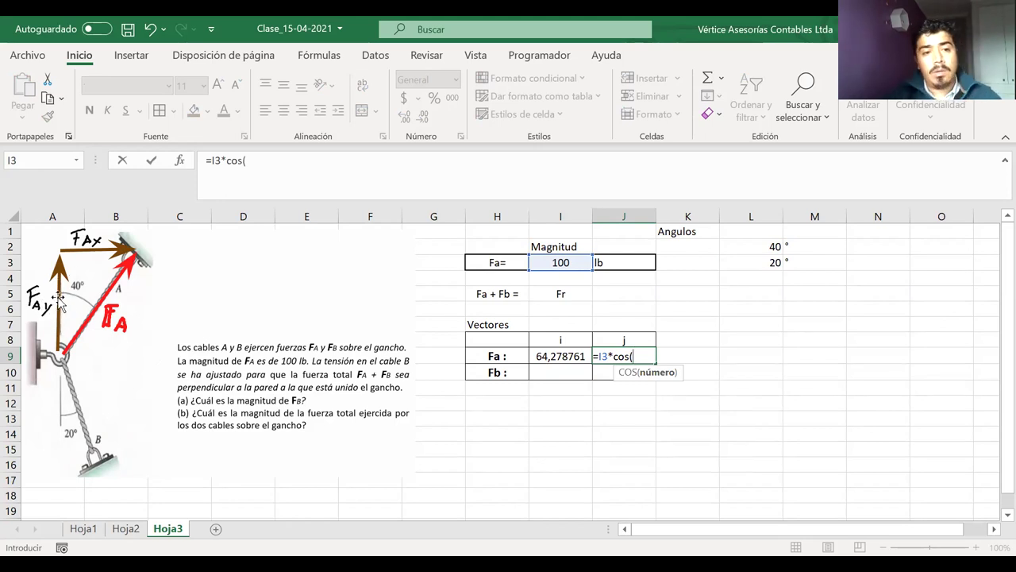
click(747, 246)
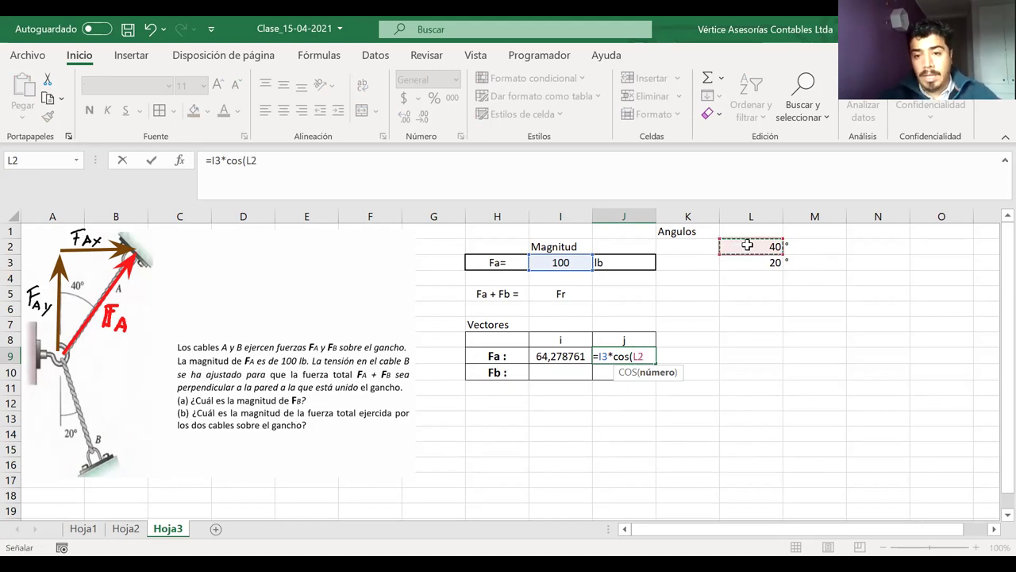
text(*)
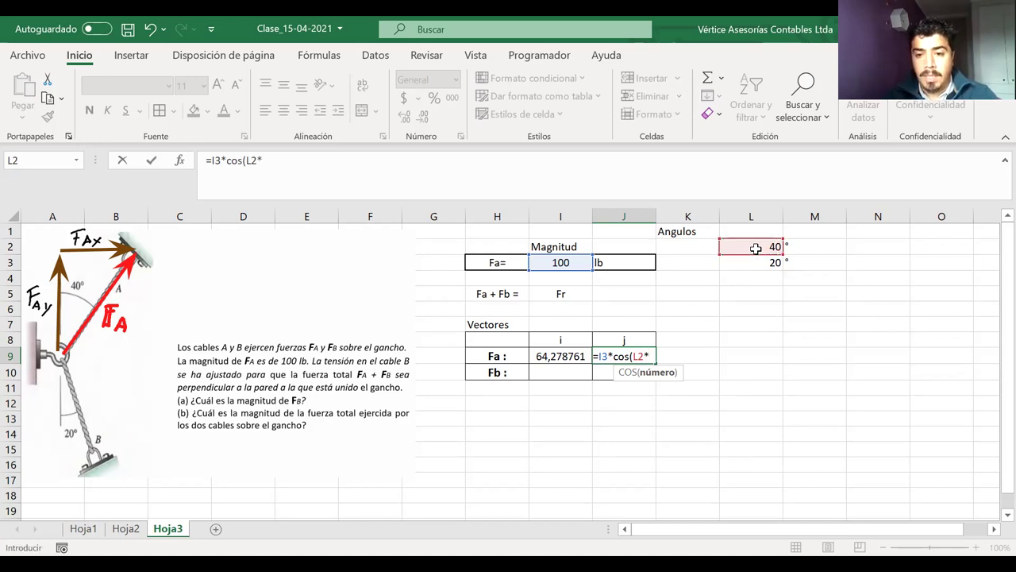
text(pi()/)
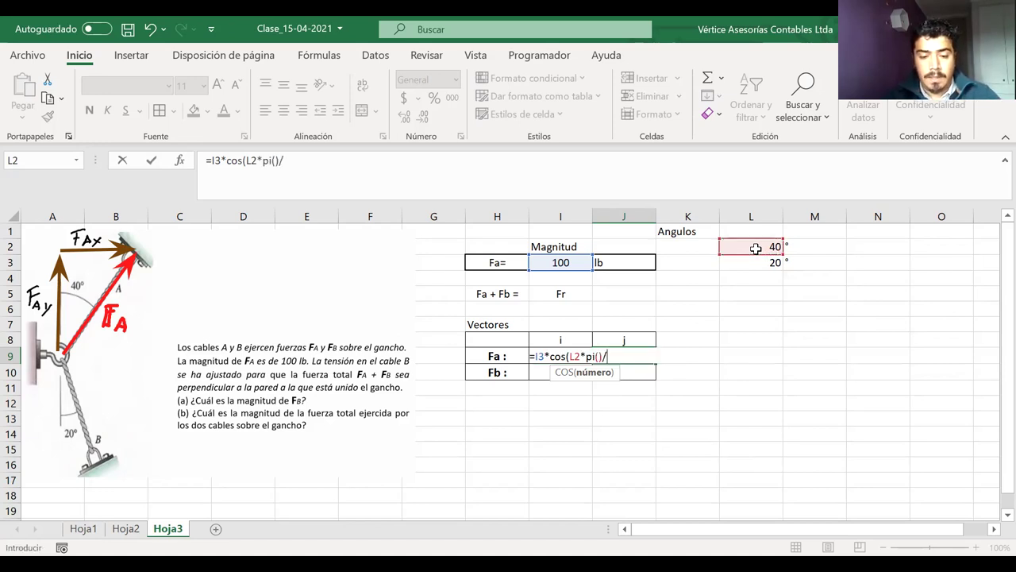
text(180))
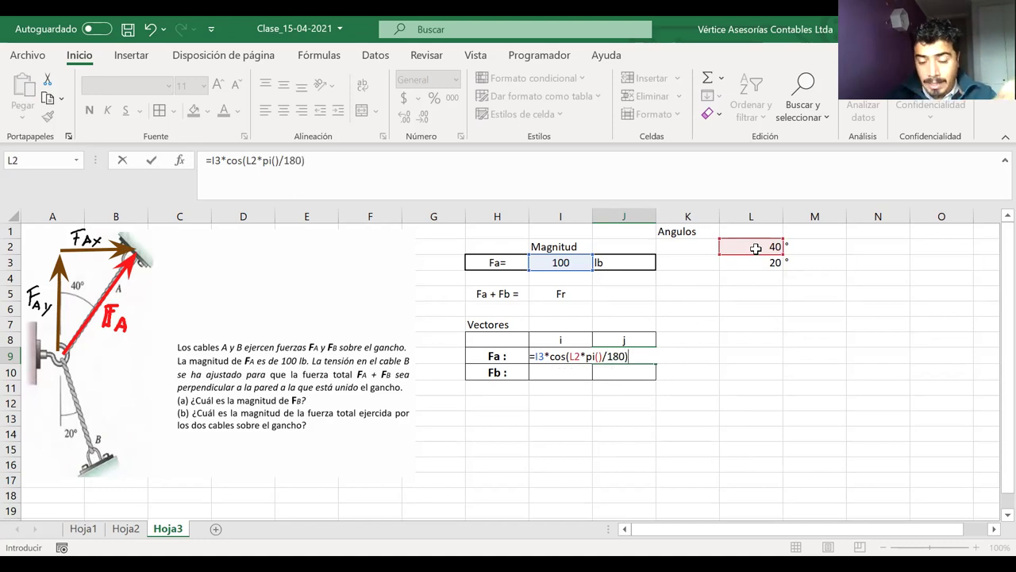
key(Return)
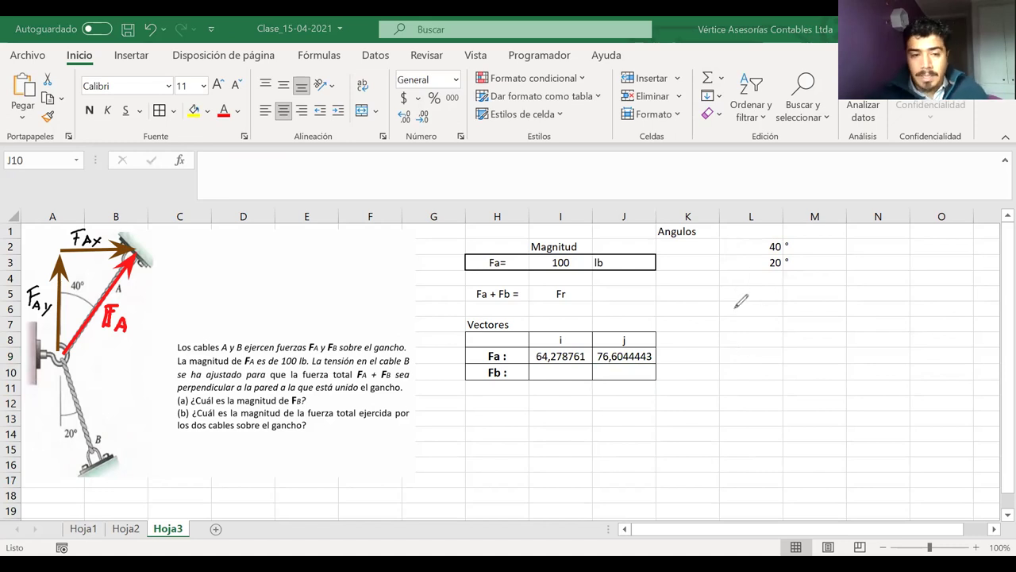
- Handwrite the vector equation FA = FAx i + FAy j on the sheet below the angles
mouse_move(717, 307)
mouse_down()
mouse_move(731, 287)
mouse_move(721, 329)
mouse_move(715, 296)
mouse_move(743, 288)
mouse_move(733, 311)
mouse_move(741, 334)
mouse_move(763, 309)
mouse_up()
drag(755, 315, 810, 290)
mouse_move(799, 296)
mouse_down()
mouse_move(793, 325)
mouse_move(816, 325)
mouse_up()
mouse_move(820, 319)
mouse_down()
mouse_move(814, 331)
mouse_move(839, 324)
mouse_move(845, 304)
mouse_move(877, 314)
mouse_move(913, 289)
mouse_move(892, 331)
mouse_move(907, 324)
mouse_move(938, 337)
mouse_move(947, 319)
mouse_up()
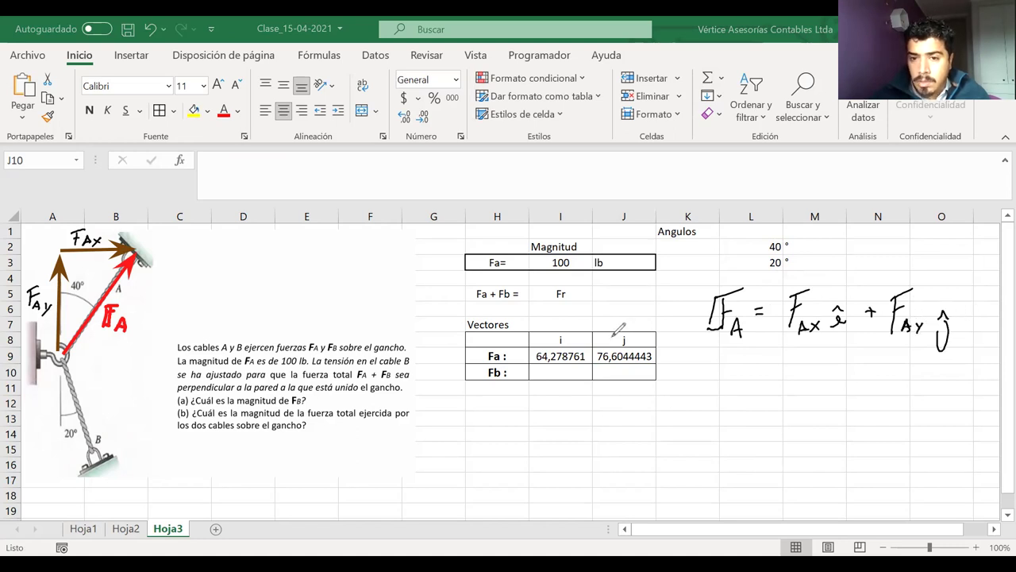
mouse_move(621, 324)
mouse_down()
mouse_move(545, 341)
mouse_move(565, 324)
mouse_up()
drag(827, 347, 835, 347)
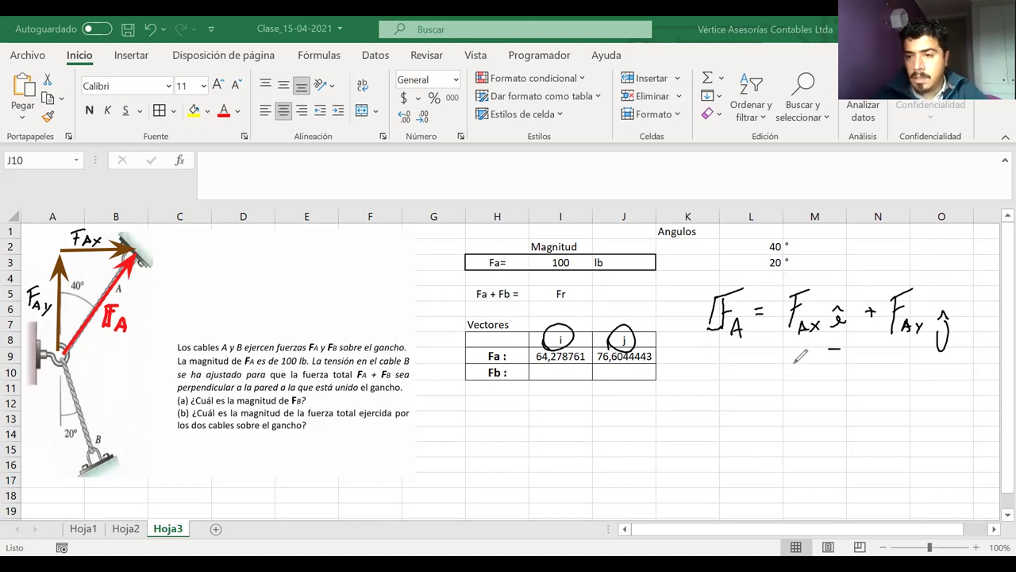
key(ctrl+z)
key(ctrl+z)
key(ctrl+z)
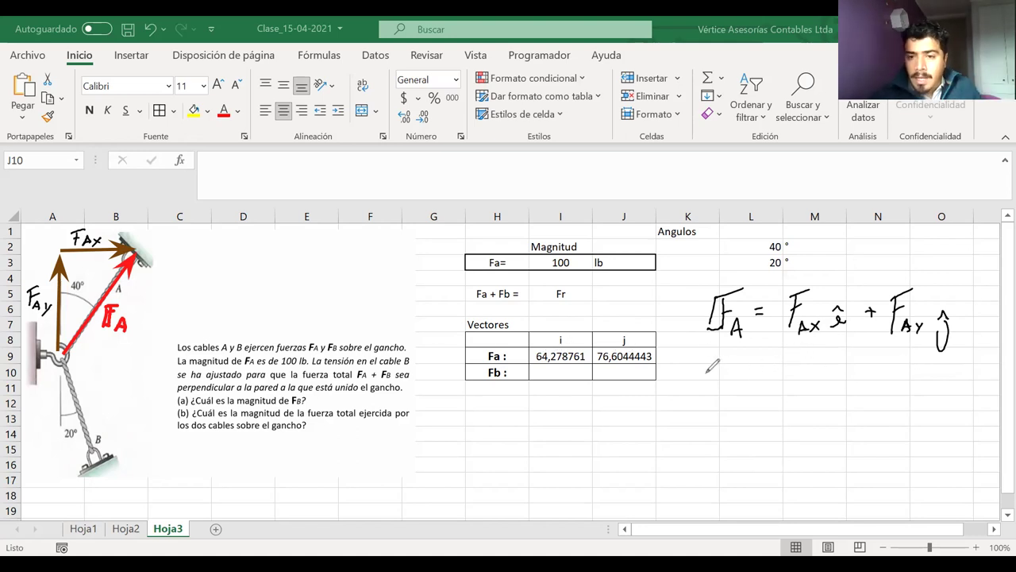
- Handwrite FA = 100 as the start of a second equation line and sketch a right triangle below the vectors table
mouse_move(693, 367)
mouse_down()
mouse_move(696, 399)
mouse_move(714, 361)
mouse_move(717, 396)
mouse_move(733, 380)
mouse_up()
drag(728, 387, 778, 378)
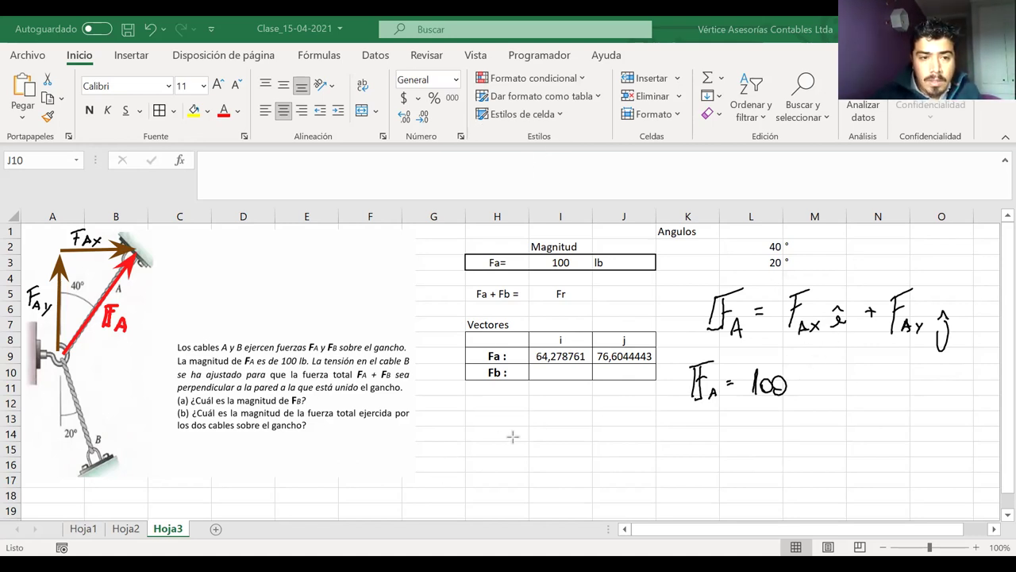
mouse_move(540, 403)
mouse_down()
mouse_move(465, 494)
mouse_move(465, 417)
mouse_move(465, 492)
mouse_up()
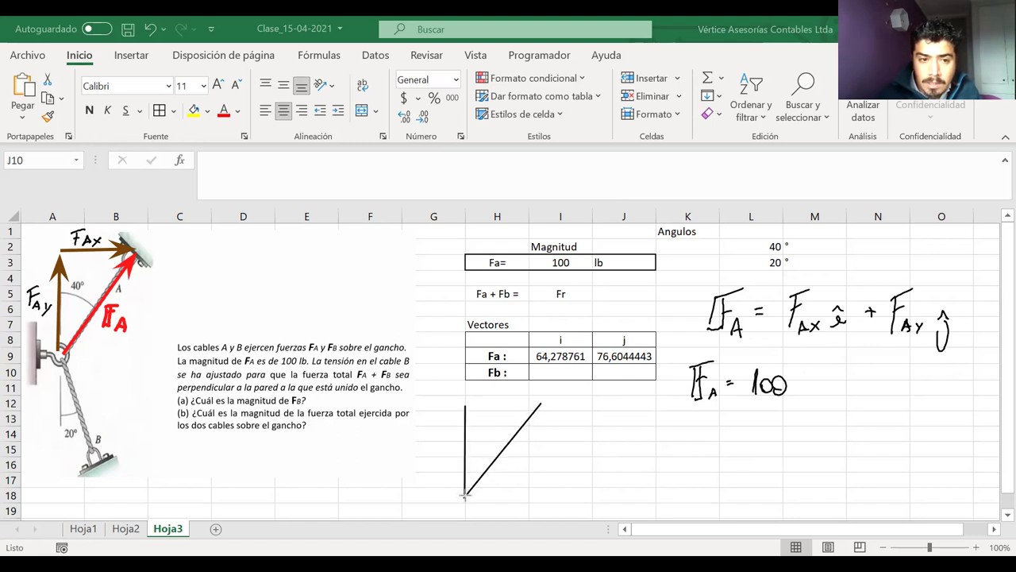
drag(468, 402, 540, 403)
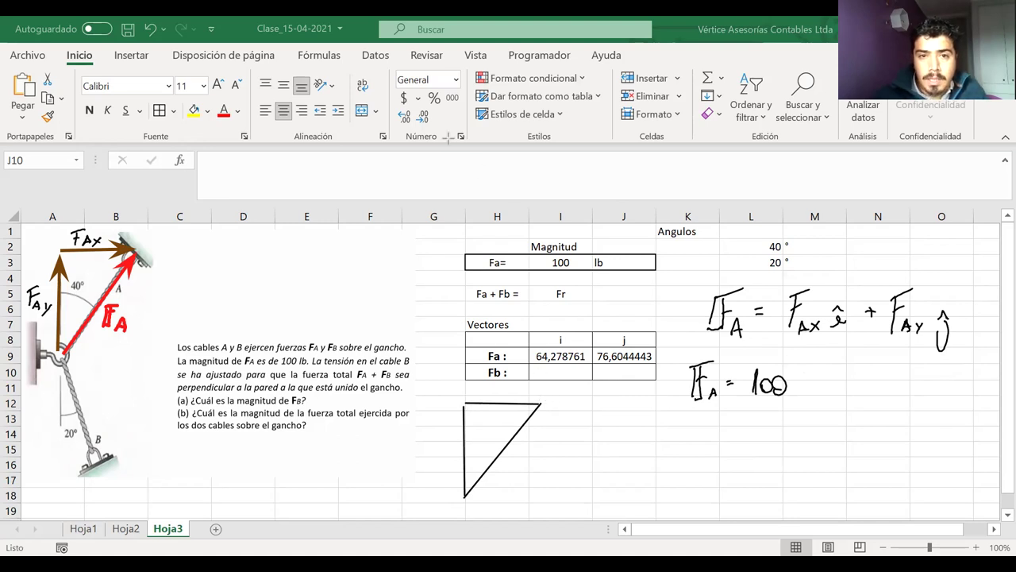
- Label the sketched triangle with the 40° angle, FA on the hypotenuse and FAx on both the vertical and horizontal sides
mouse_move(471, 452)
mouse_down()
mouse_move(475, 467)
mouse_move(523, 455)
mouse_move(529, 467)
mouse_up()
mouse_move(434, 436)
mouse_down()
mouse_move(434, 454)
mouse_move(446, 432)
mouse_move(439, 452)
mouse_up()
drag(441, 454, 448, 461)
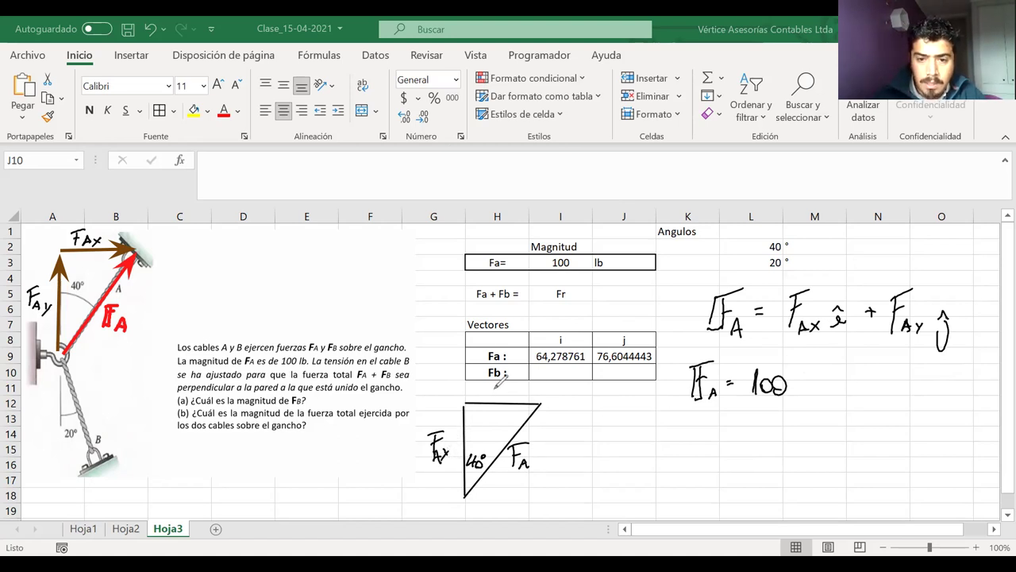
drag(489, 389, 487, 401)
drag(487, 389, 495, 395)
mouse_move(499, 401)
mouse_down()
mouse_move(504, 389)
mouse_move(508, 400)
mouse_move(517, 393)
mouse_up()
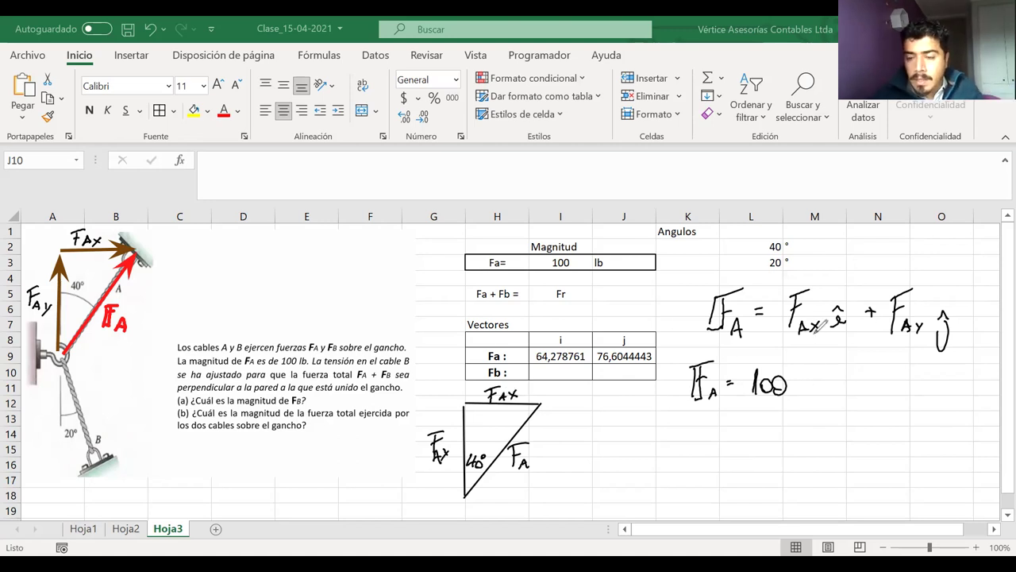
- Underline FAx, mark the 40° angle with an arc and extend the second equation with sen 40 i + 100
drag(792, 342, 817, 342)
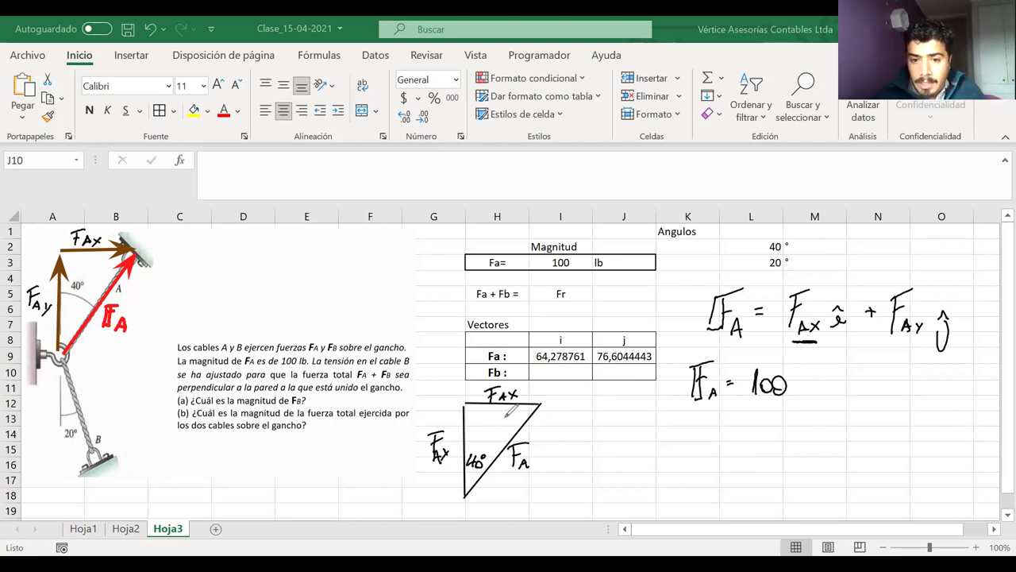
mouse_move(468, 448)
mouse_down()
mouse_move(488, 448)
mouse_move(491, 415)
mouse_move(533, 422)
mouse_up()
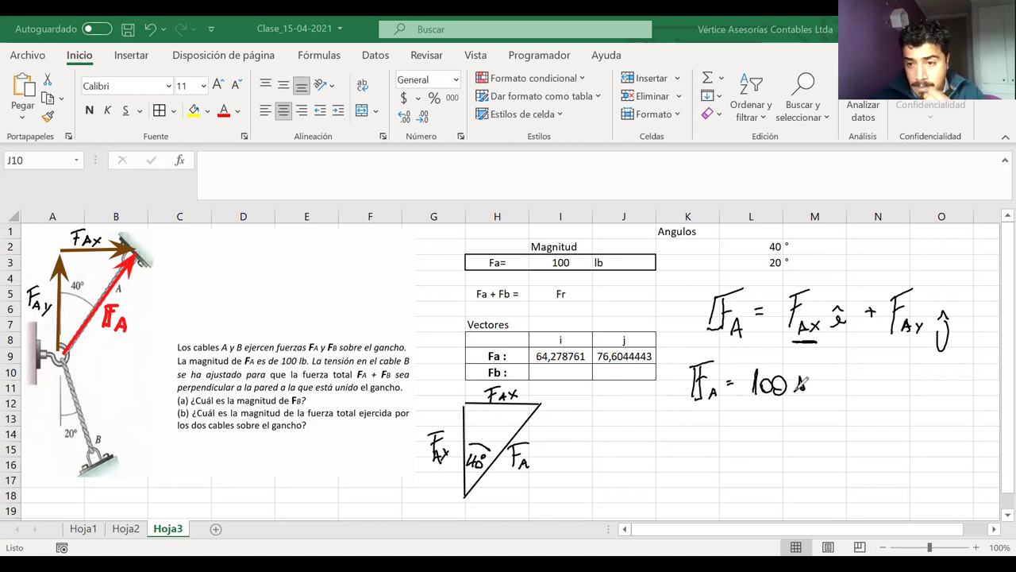
mouse_move(811, 384)
mouse_down()
mouse_move(846, 364)
mouse_move(843, 386)
mouse_move(886, 381)
mouse_up()
mouse_move(879, 375)
mouse_down()
mouse_move(880, 389)
mouse_move(913, 389)
mouse_up()
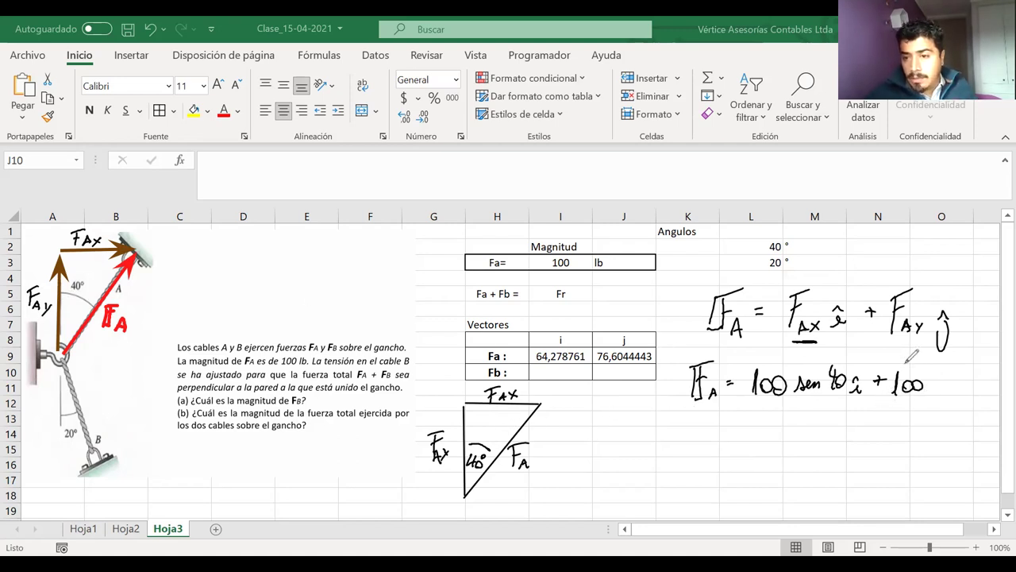
- Underline FAy and complete the second equation with cos 40 j, adding the degree sign to the sine's angle
drag(894, 346, 915, 343)
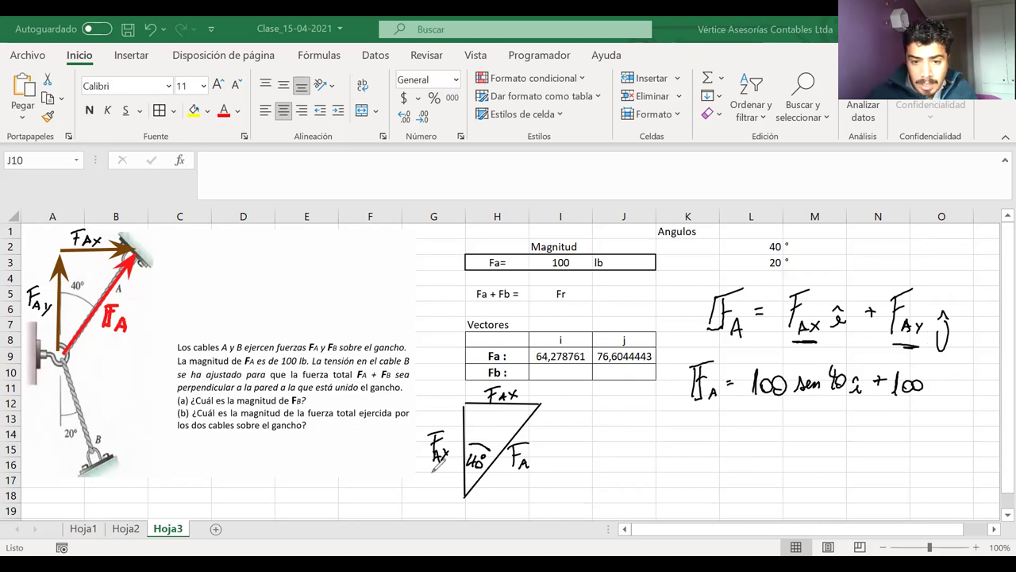
drag(453, 416, 465, 435)
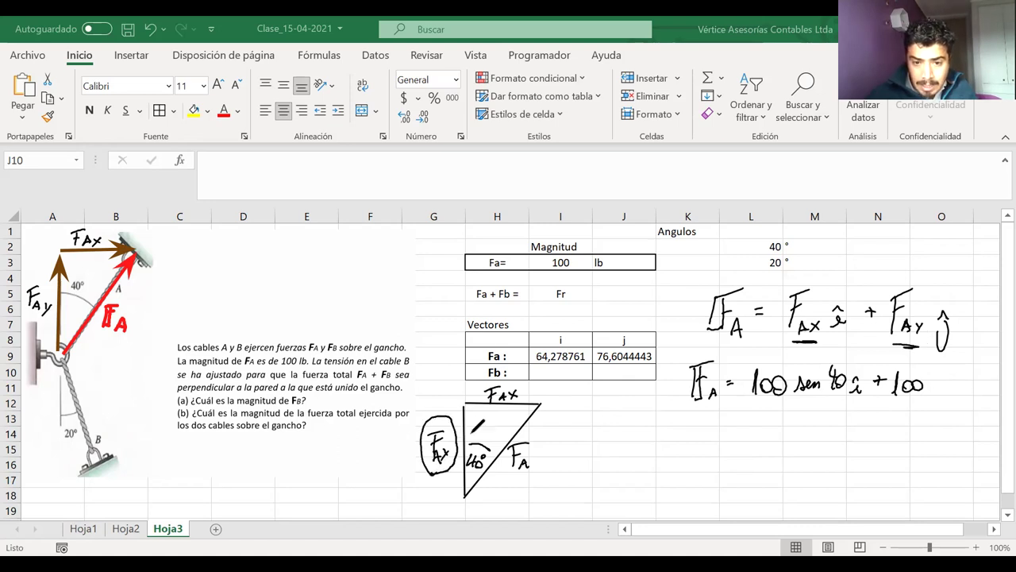
key(ctrl+z)
key(ctrl+z)
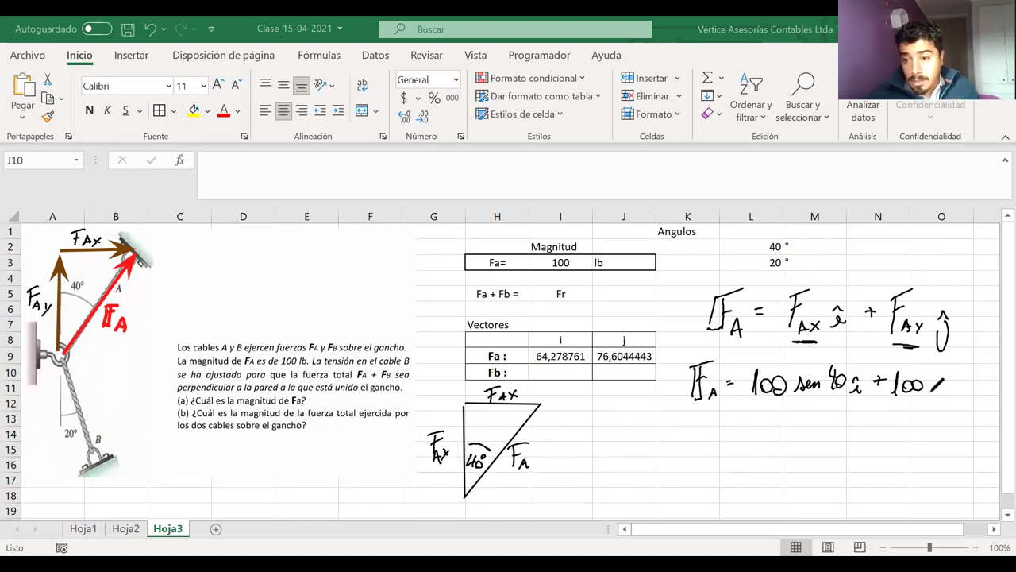
mouse_move(944, 375)
mouse_down()
mouse_move(968, 362)
mouse_move(986, 401)
mouse_move(997, 378)
mouse_up()
drag(854, 354, 846, 365)
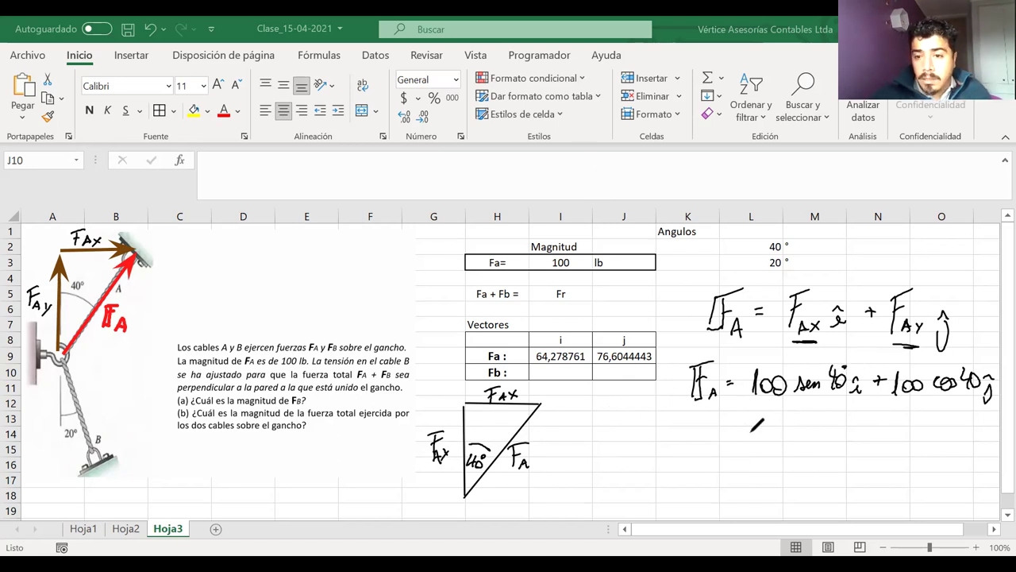
- Underline both 100 magnitudes in red, and erase the triangle sketch and both handwritten equations
drag(758, 401, 790, 403)
drag(898, 406, 919, 407)
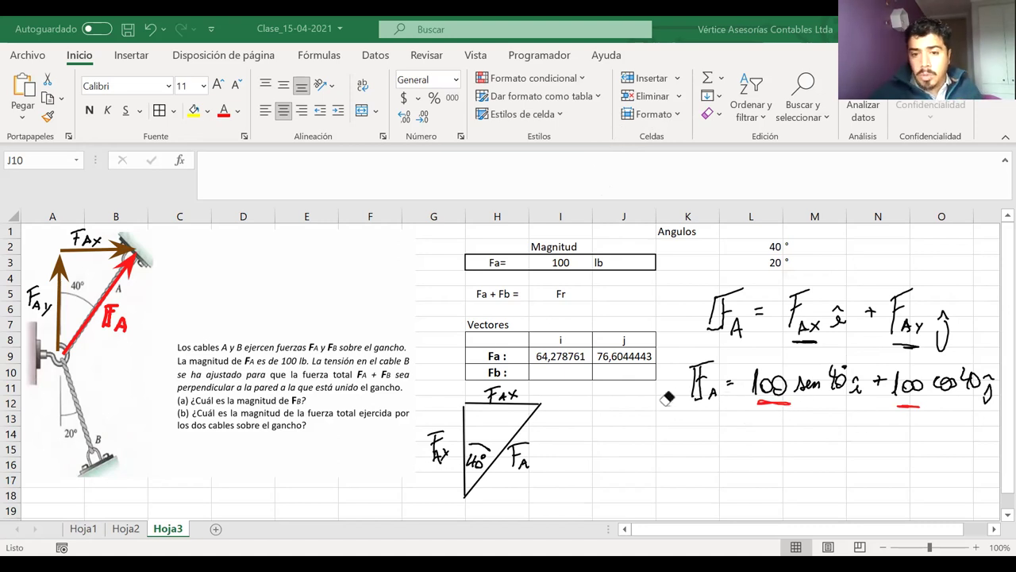
mouse_move(515, 386)
mouse_down()
mouse_move(441, 454)
mouse_move(497, 436)
mouse_move(528, 439)
mouse_up()
mouse_move(699, 381)
mouse_down()
mouse_move(734, 313)
mouse_move(764, 385)
mouse_move(805, 318)
mouse_move(838, 377)
mouse_move(988, 393)
mouse_move(901, 317)
mouse_move(923, 334)
mouse_move(943, 314)
mouse_up()
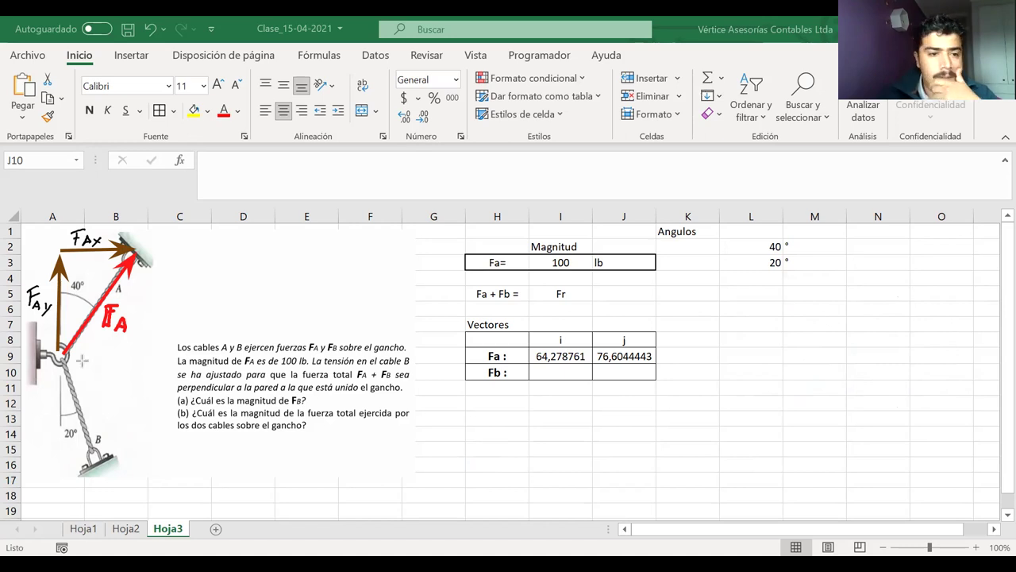
- Draw a green arrow along cable B from the hook to its lower anchor and label it FB
mouse_move(57, 354)
mouse_down()
mouse_move(57, 455)
mouse_move(86, 440)
mouse_move(93, 457)
mouse_up()
key(ctrl+z)
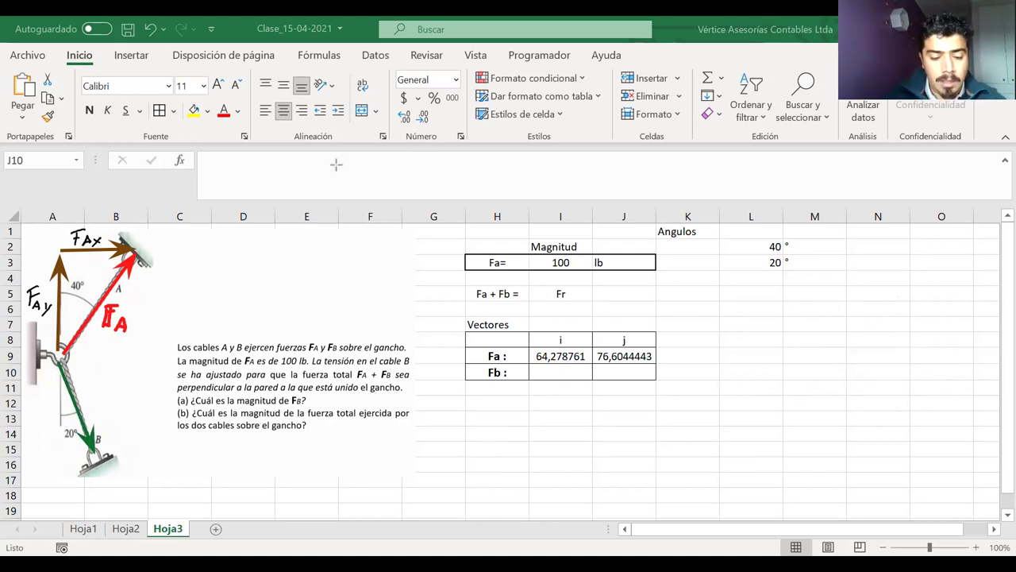
key(ctrl+z)
drag(57, 354, 93, 470)
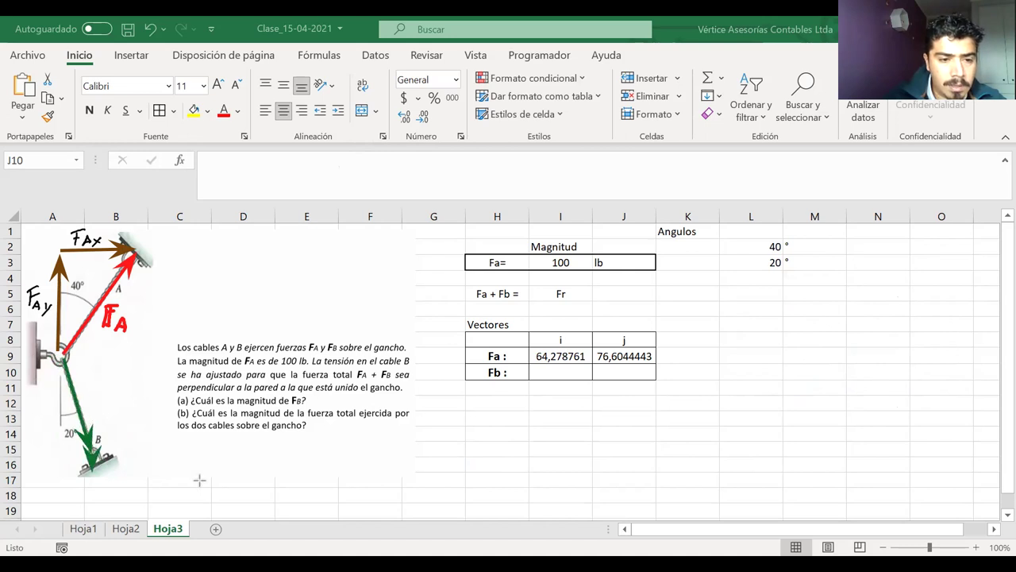
mouse_move(89, 379)
mouse_down()
mouse_move(90, 396)
mouse_move(103, 373)
mouse_move(104, 402)
mouse_up()
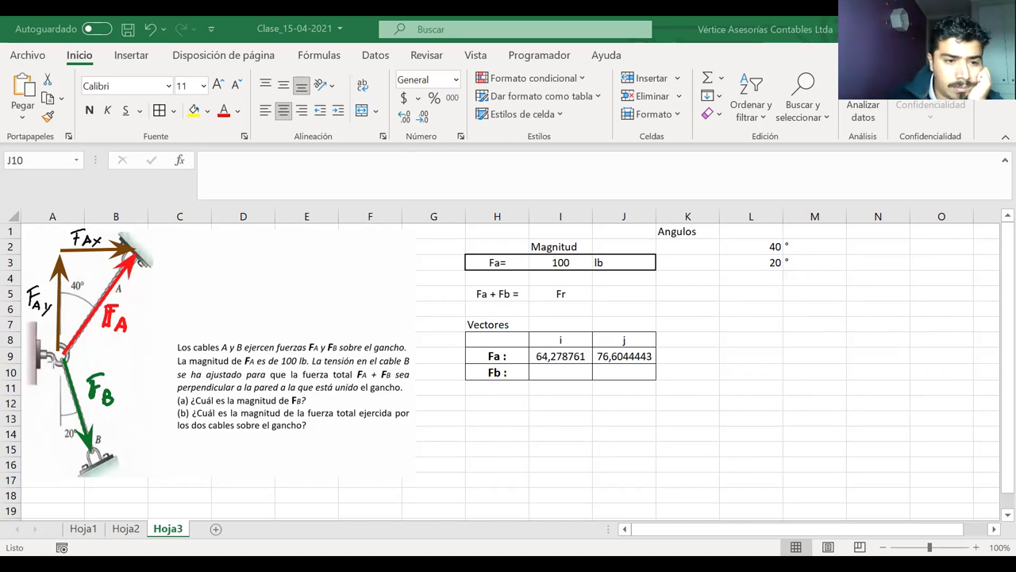
mouse_move(58, 364)
mouse_down()
mouse_move(58, 461)
mouse_move(68, 435)
mouse_up()
key(ctrl+z)
key(ctrl+z)
key(ctrl+z)
- Draw green component arrows for FB, one straight down from the hook and one horizontal to the tip of the FB arrow
drag(57, 363, 56, 453)
mouse_move(55, 452)
mouse_down()
mouse_move(65, 429)
mouse_move(75, 459)
mouse_move(95, 459)
mouse_up()
drag(95, 459, 85, 466)
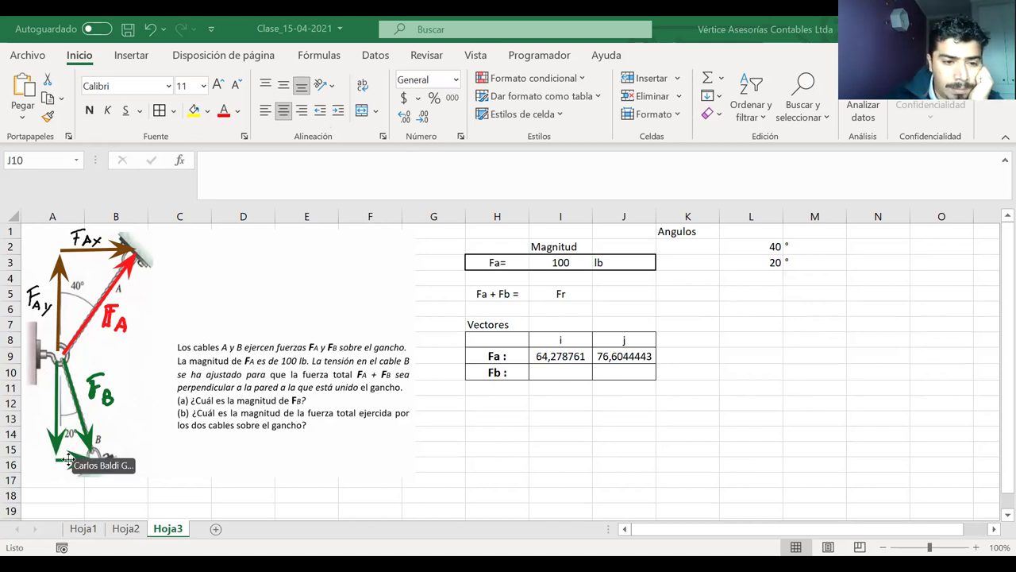
mouse_move(76, 458)
mouse_down()
mouse_move(94, 366)
mouse_move(86, 357)
mouse_up()
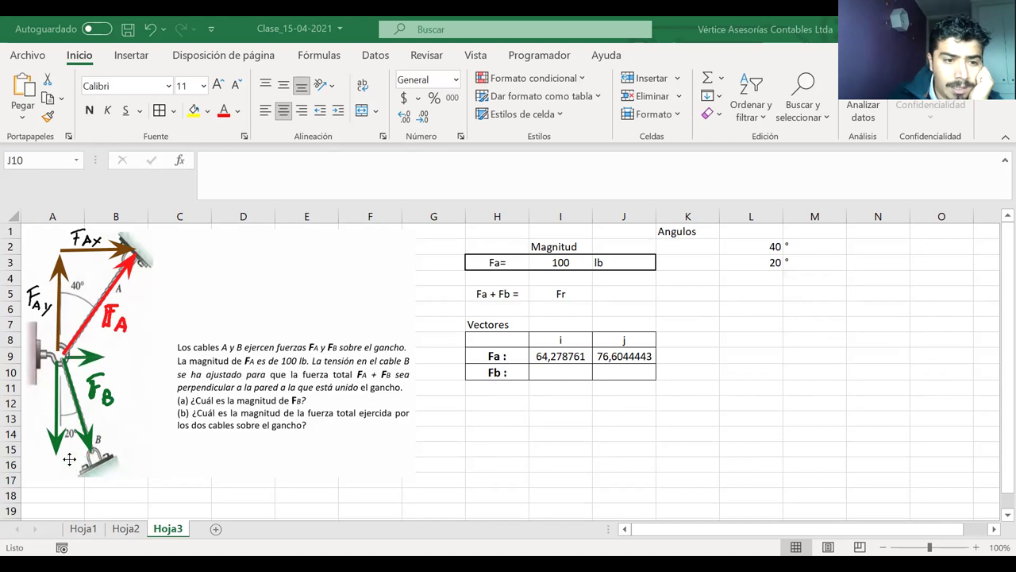
key(ctrl+z)
key(ctrl+z)
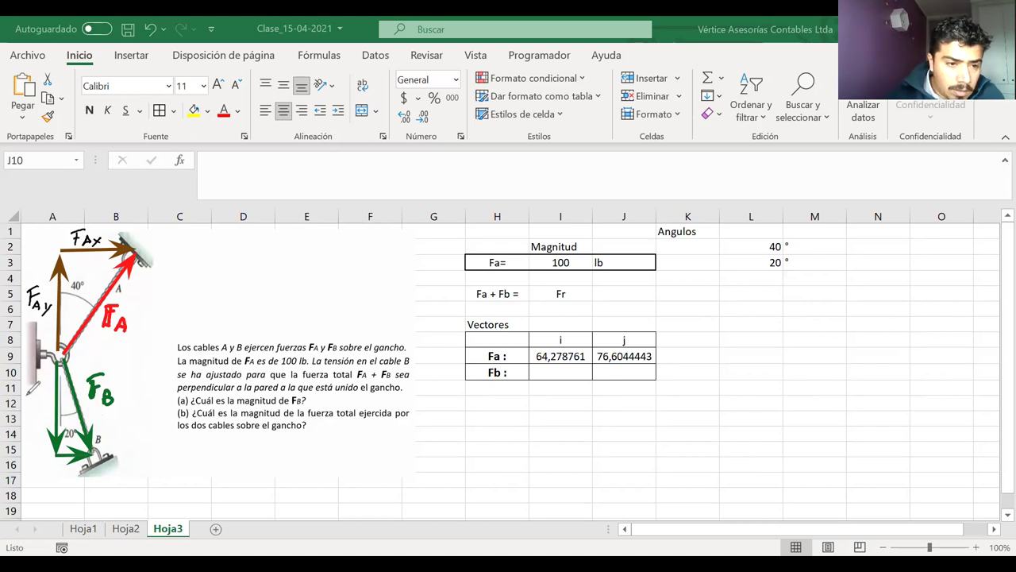
- Label the green vertical component arrow FBy and the green horizontal one FBx in black handwriting
drag(27, 385, 33, 413)
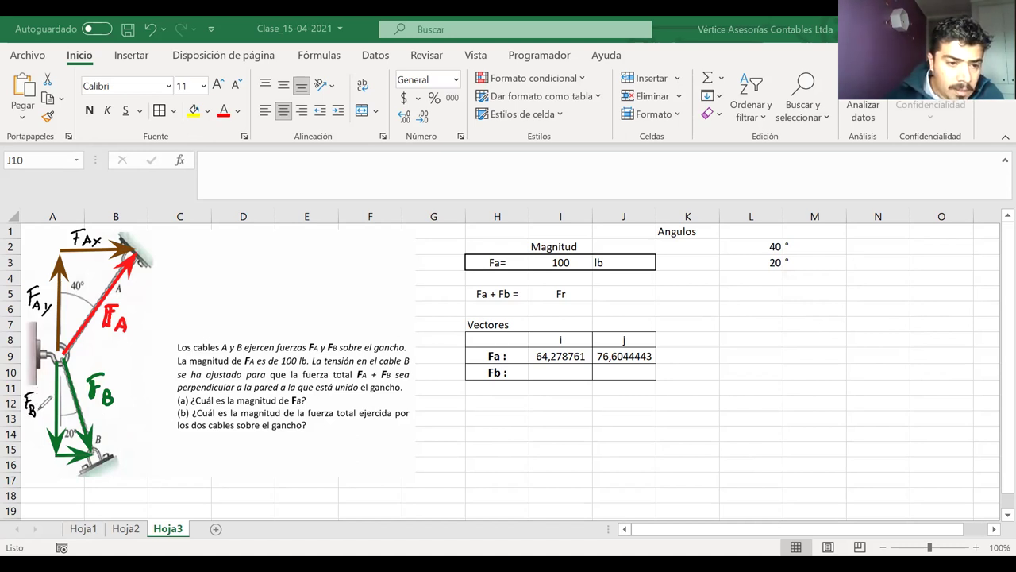
drag(35, 405, 35, 420)
mouse_move(51, 476)
mouse_down()
mouse_move(62, 473)
mouse_move(50, 491)
mouse_move(59, 481)
mouse_up()
drag(59, 486, 67, 493)
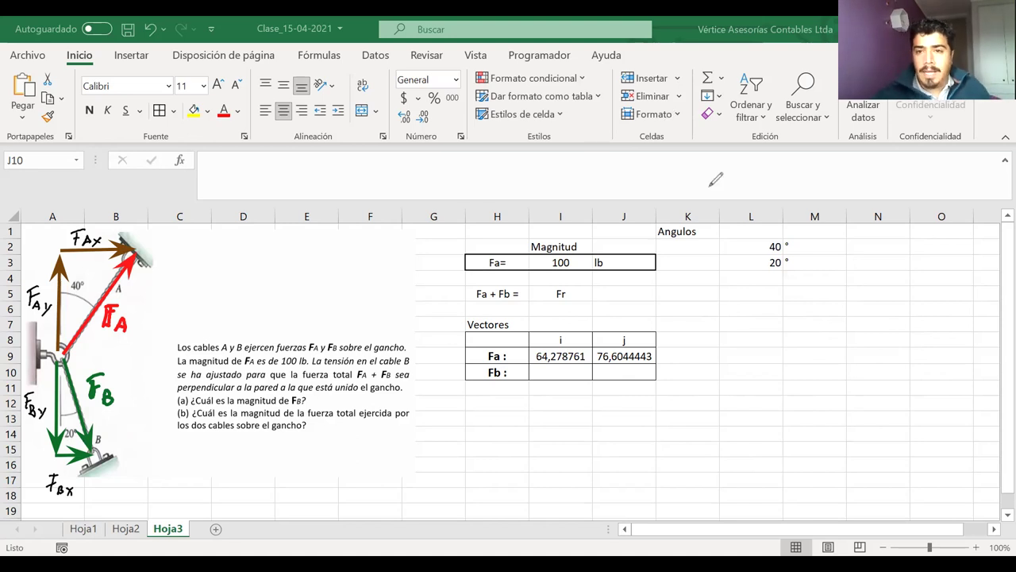
- Enter Fb*sen(20) as the i component of Fb in cell I10
click(558, 371)
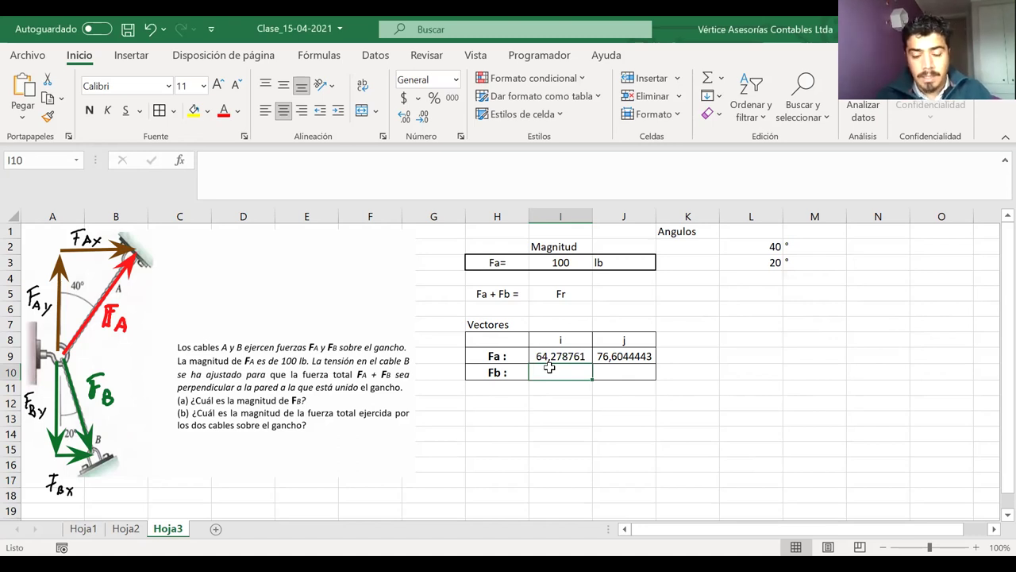
text(Fb)
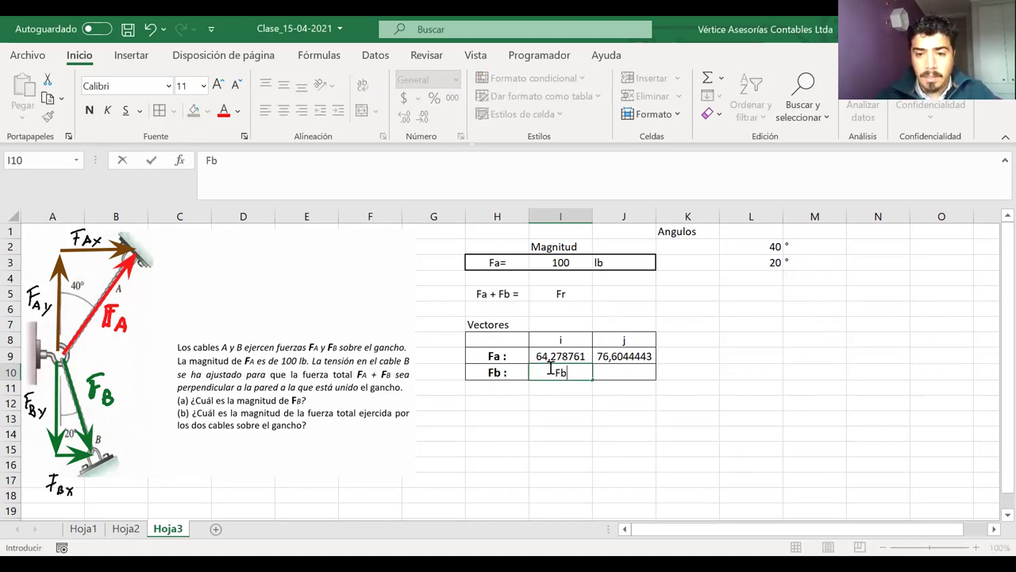
text(*)
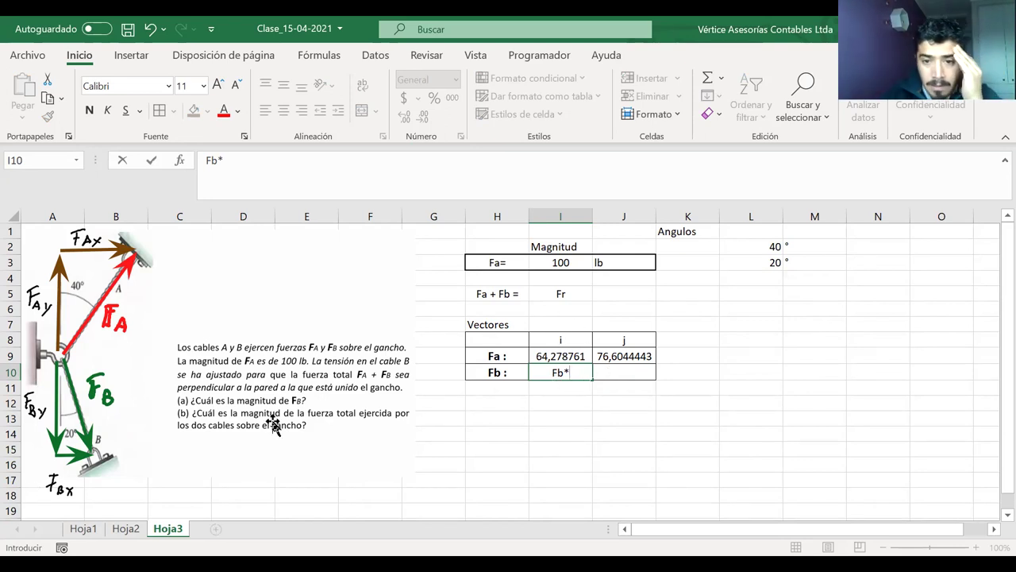
text(sen)
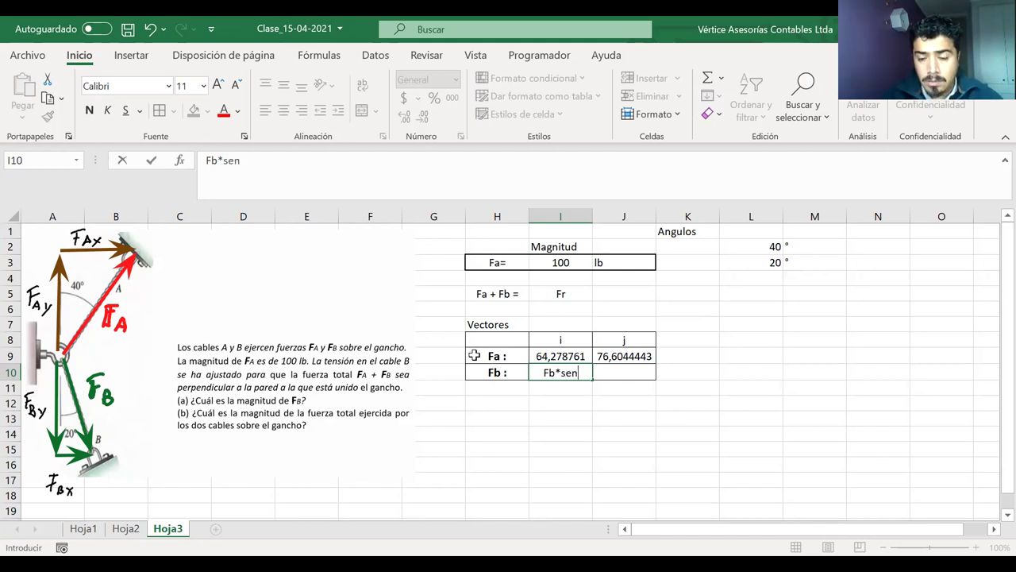
text(()
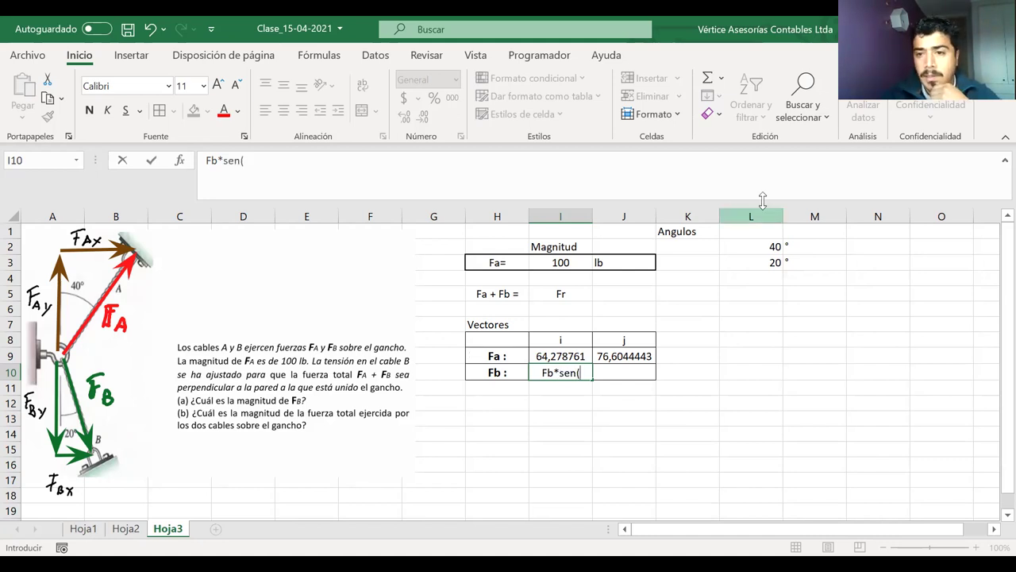
text(20))
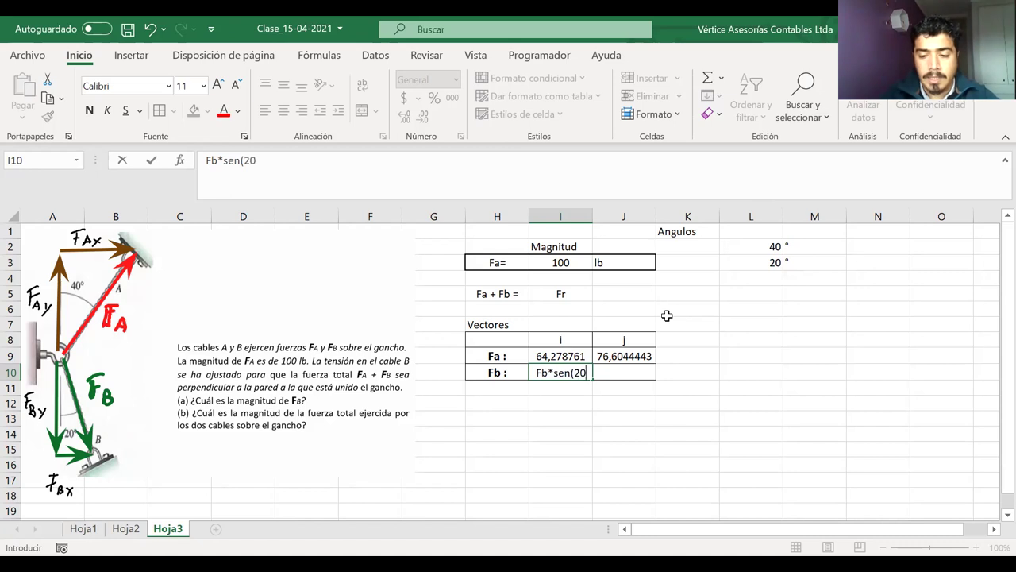
click(642, 373)
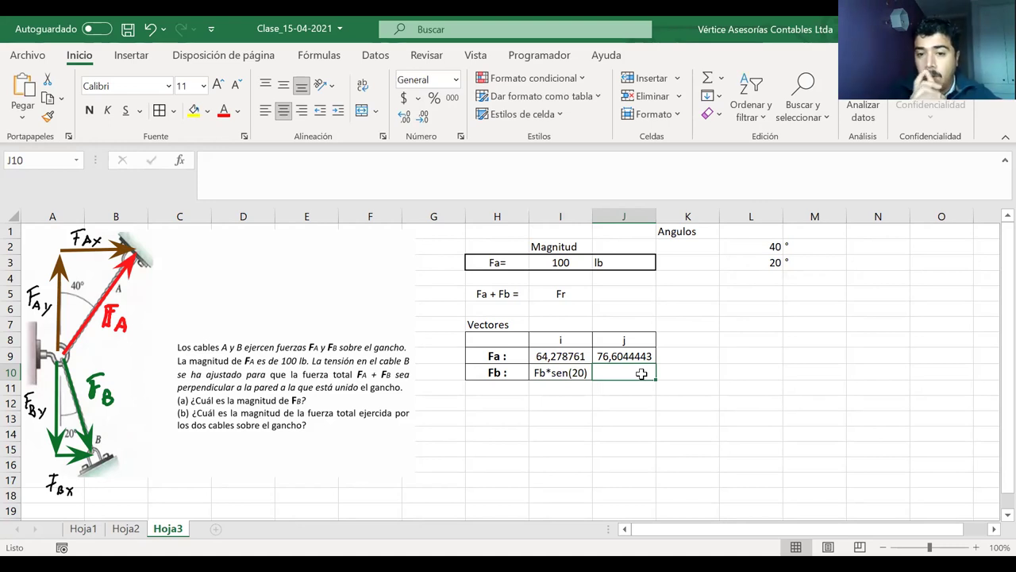
- Enter - Fb*cos(20) as the j component of Fb in cell J10 and widen column J slightly to fit it
click(540, 378)
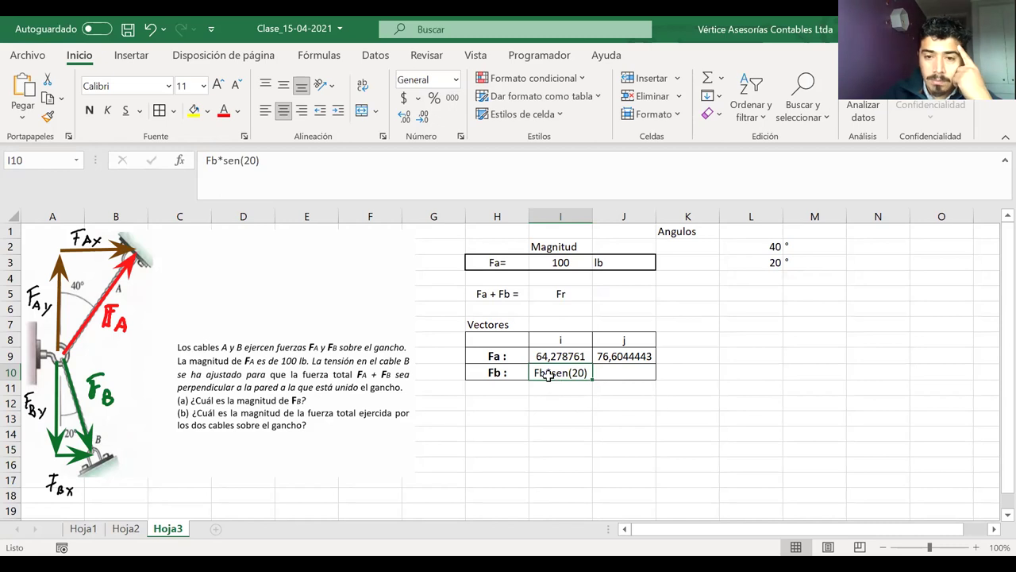
click(607, 373)
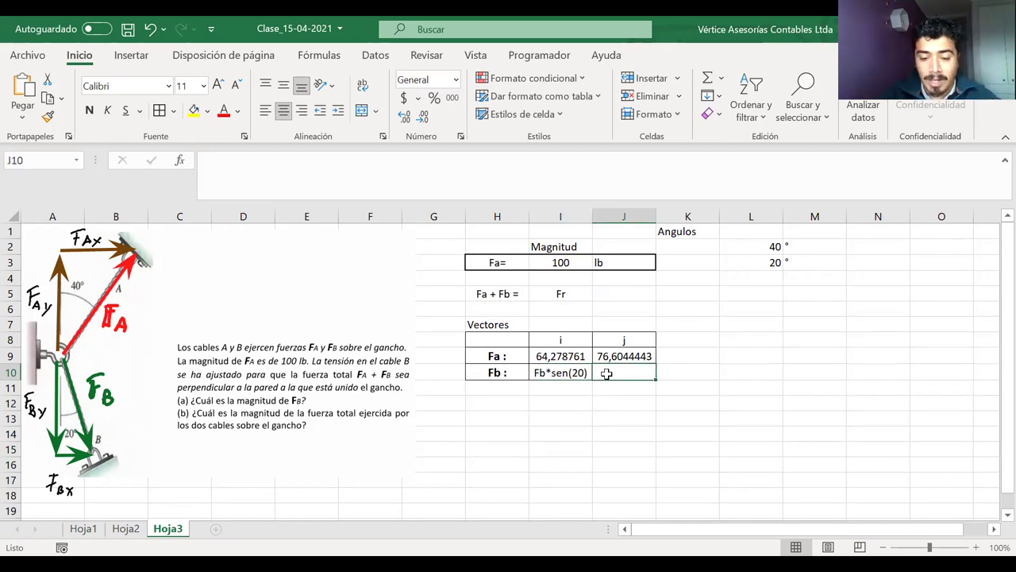
text(Fb)
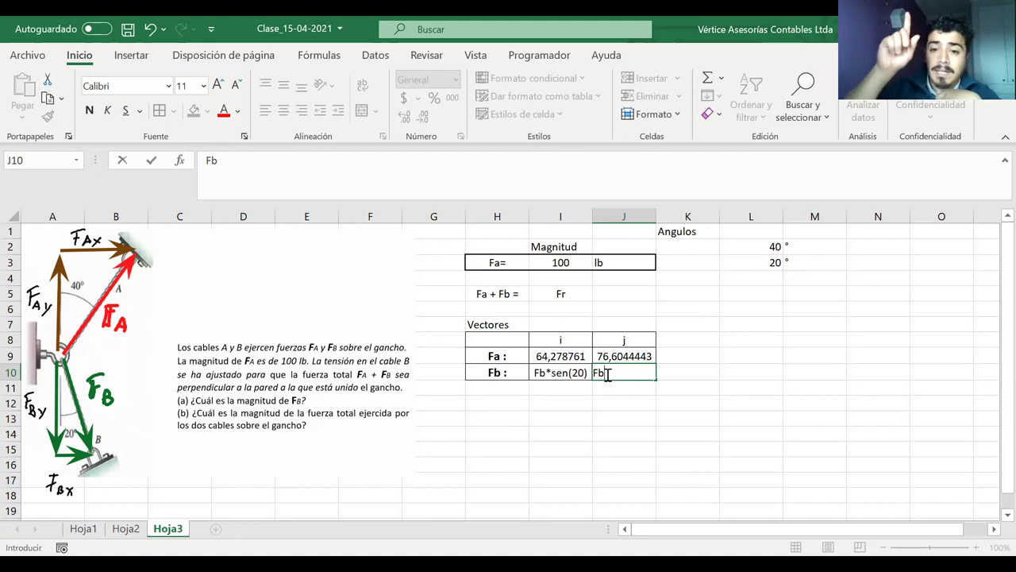
click(605, 374)
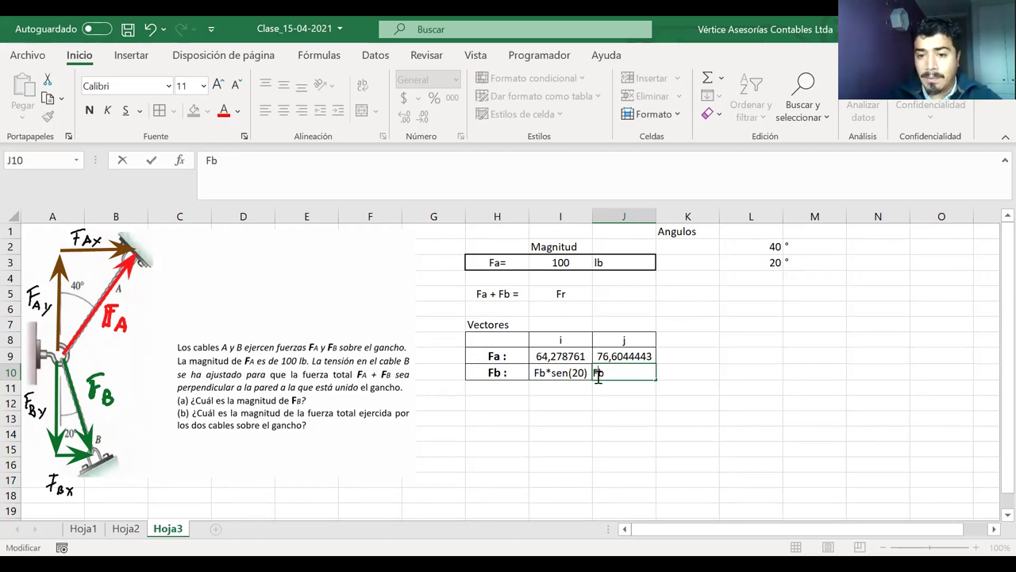
text(-)
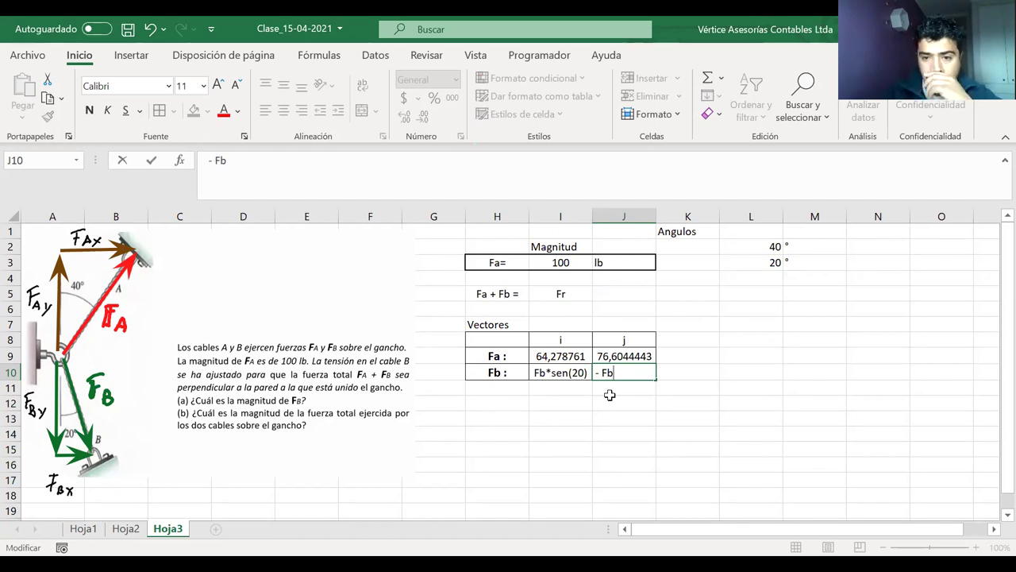
key(End)
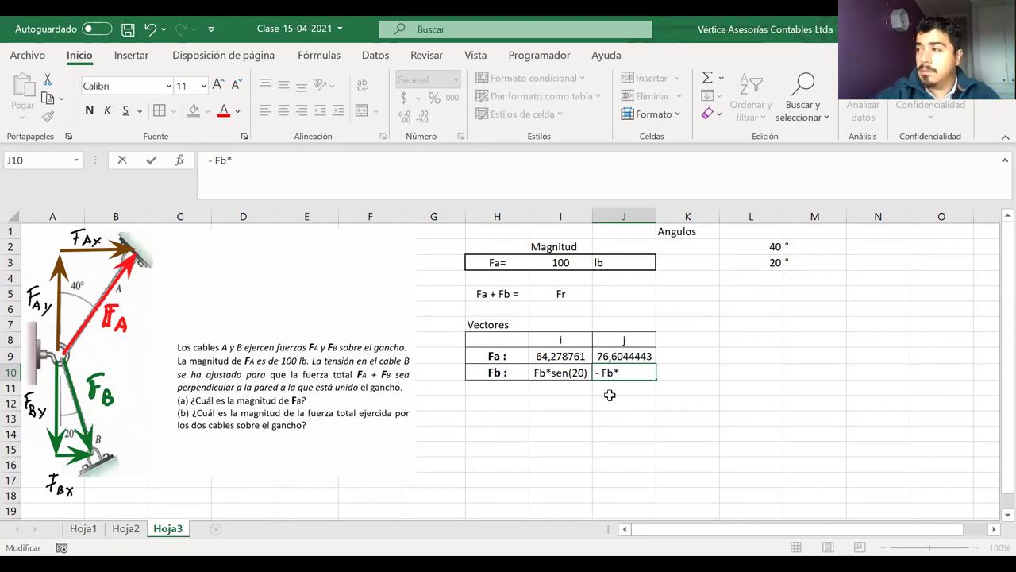
text(cos(20))
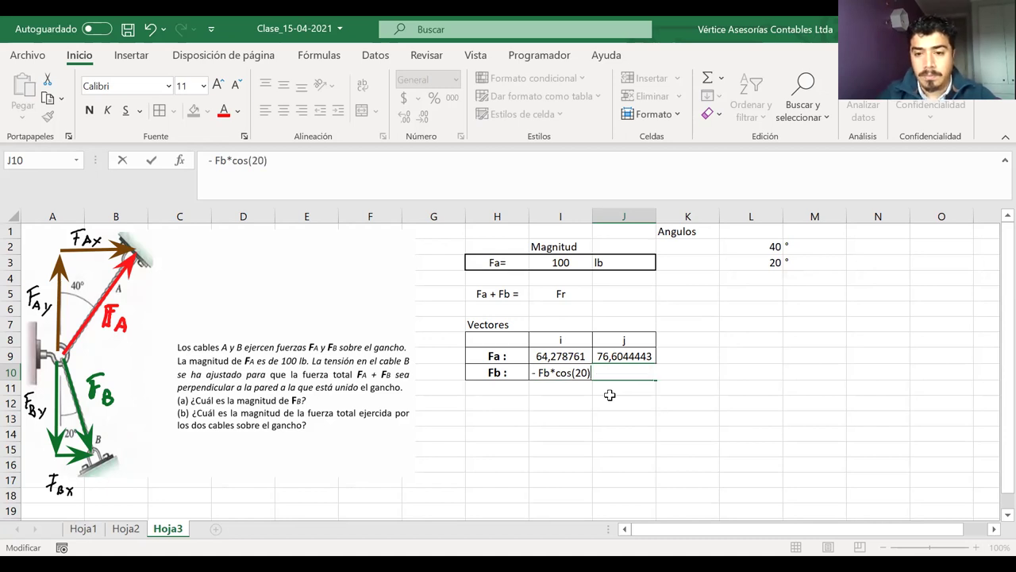
key(Return)
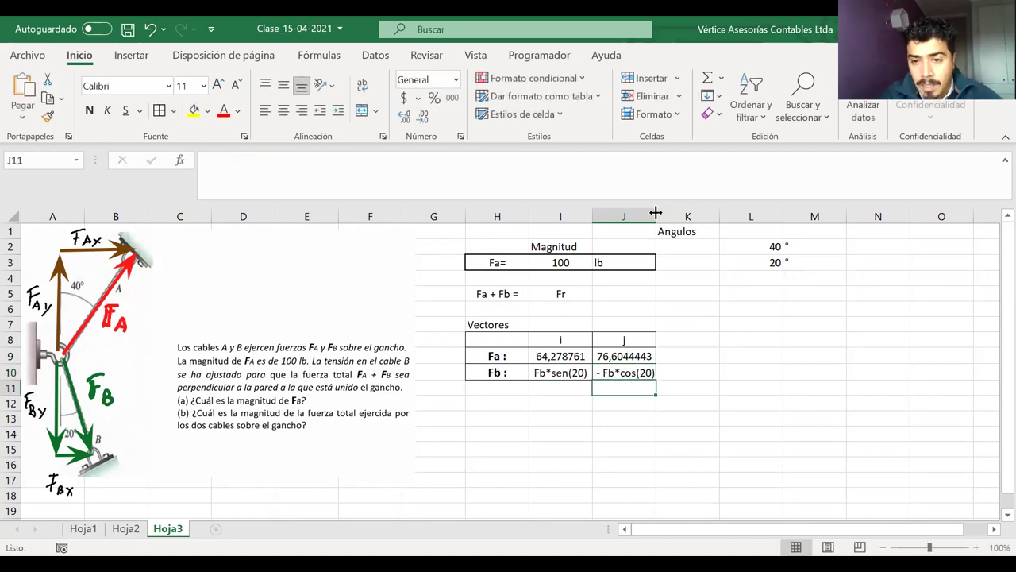
drag(656, 213, 662, 212)
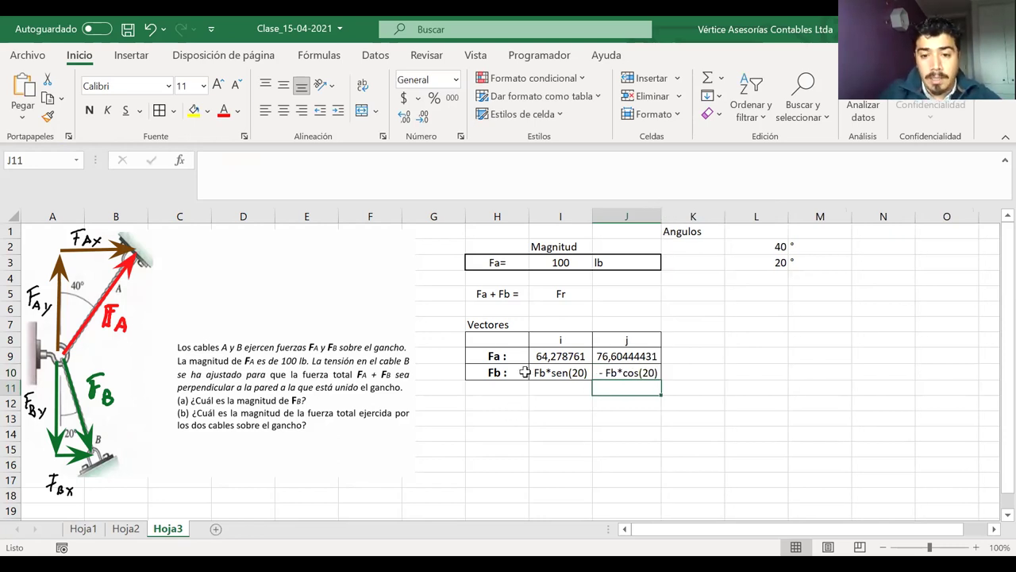
- Enter the resultant label Fr: in cell H12 below the vector table
click(497, 406)
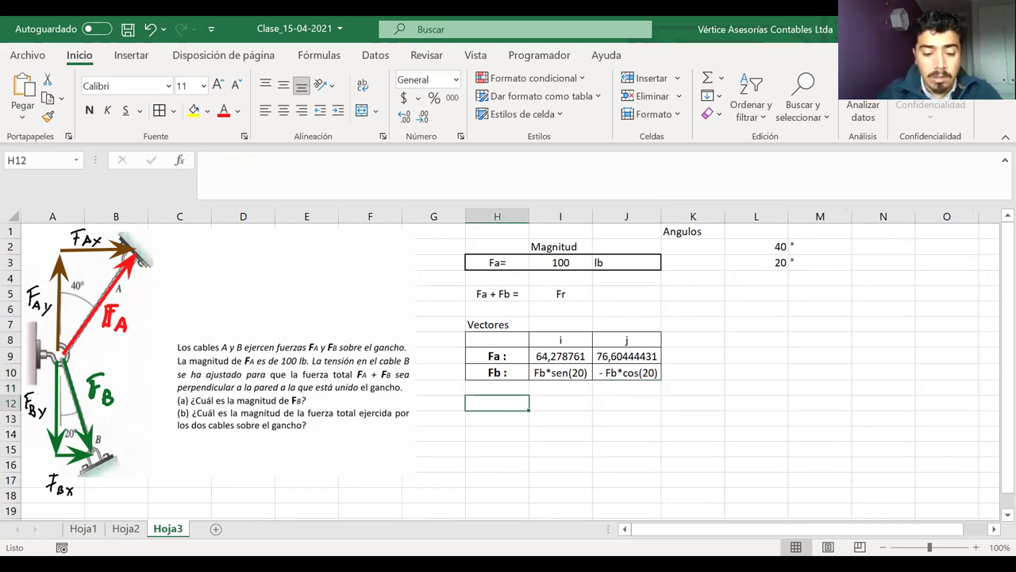
text(R)
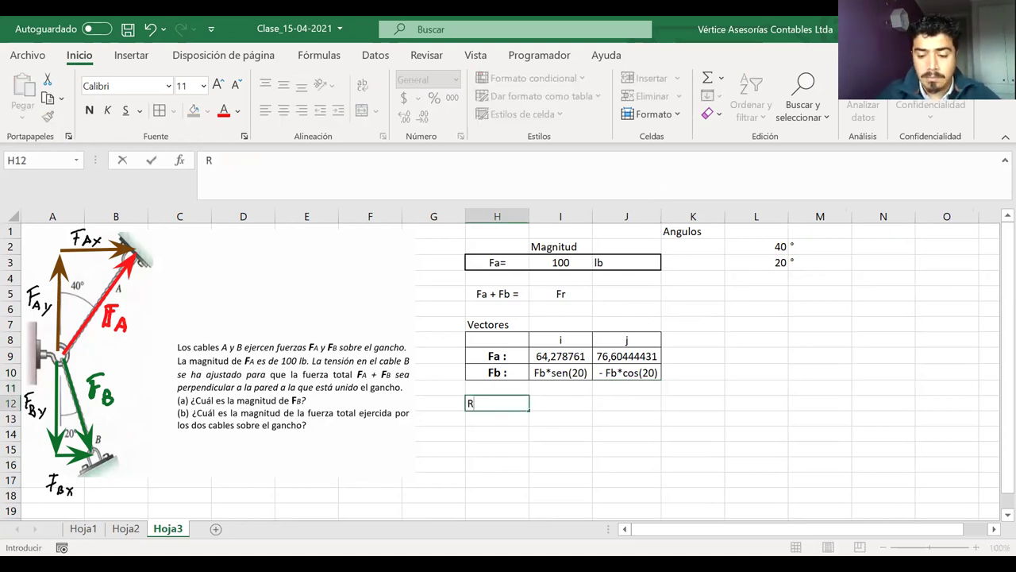
text(:)
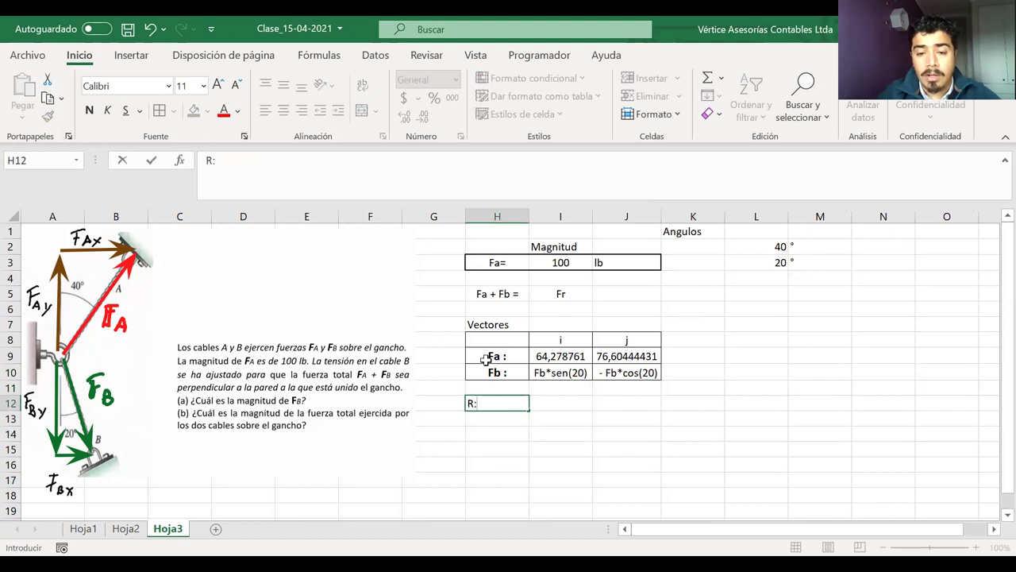
key(Escape)
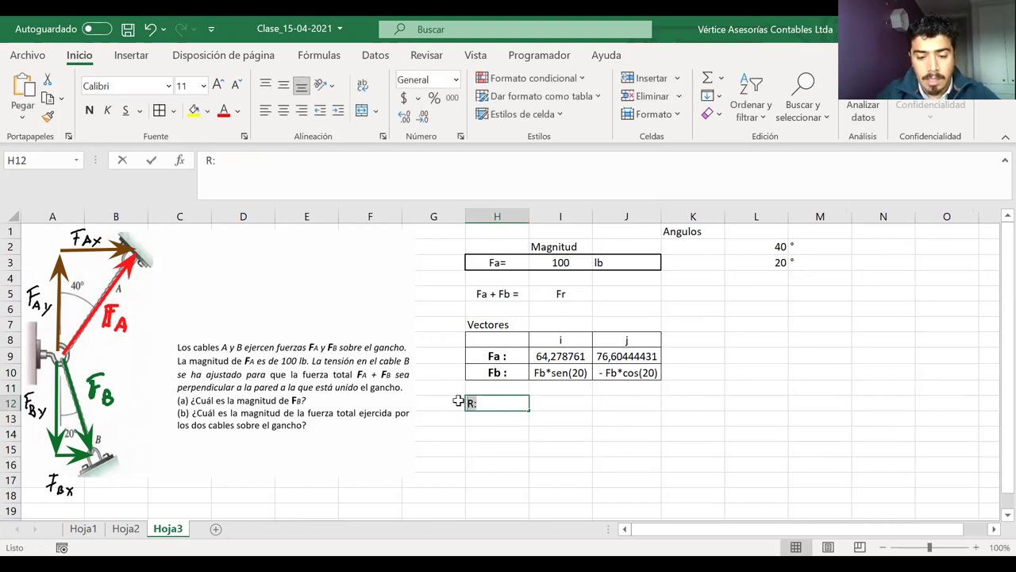
key(F2)
text(F)
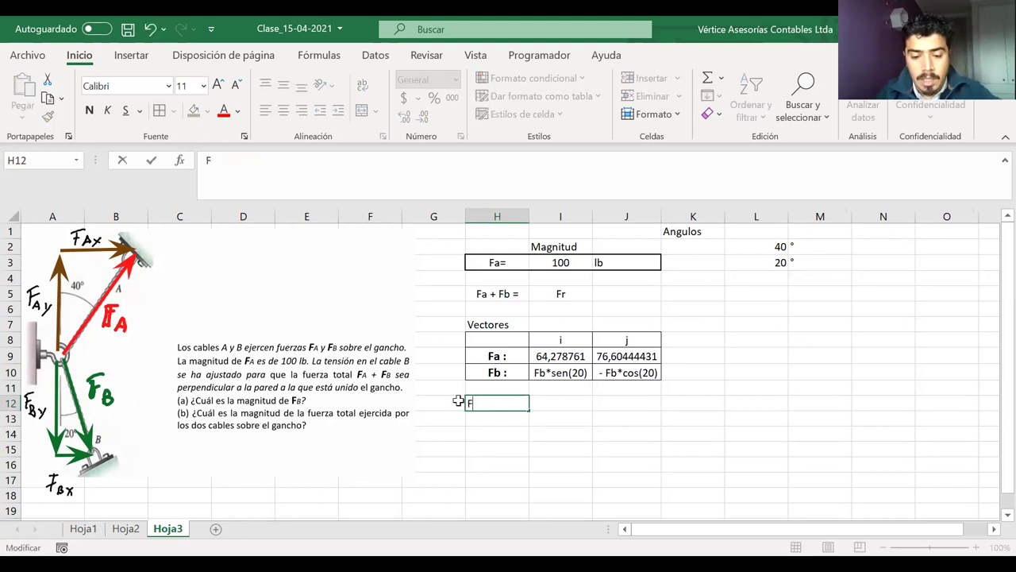
text(r:)
key(Tab)
- Format the Fr: label as bold, 12 pt and horizontally centred
click(516, 402)
click(92, 112)
click(218, 83)
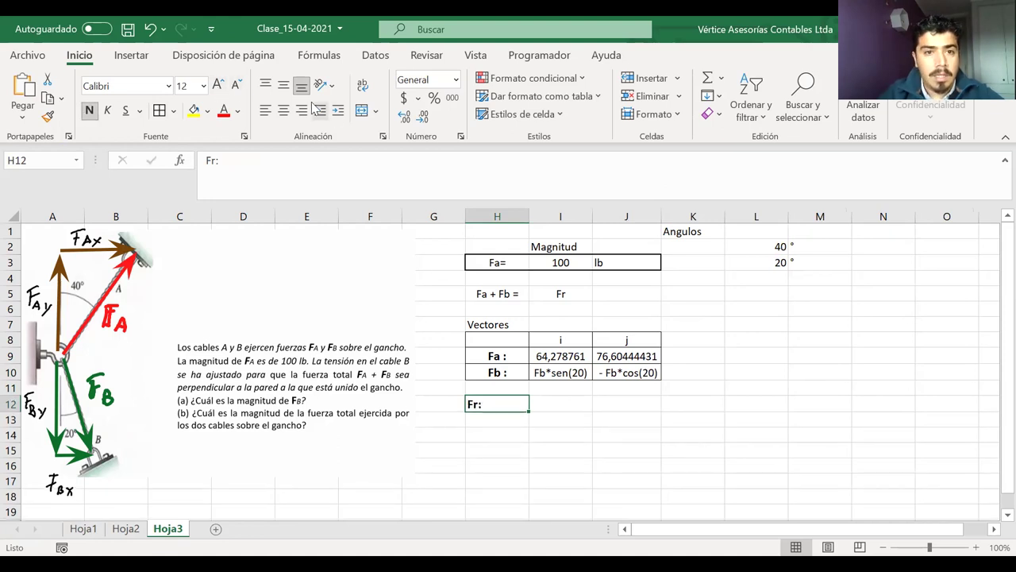
click(283, 111)
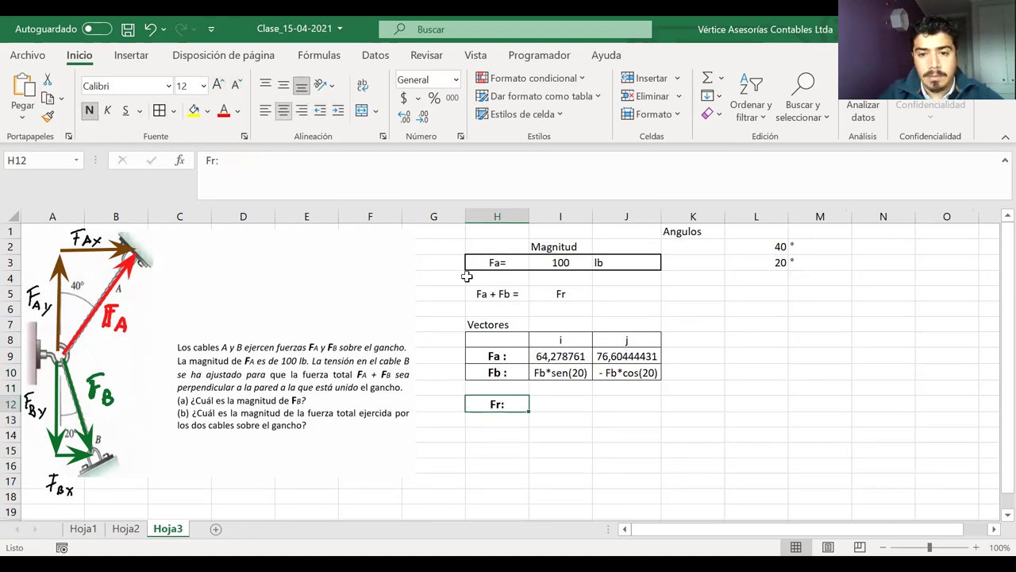
- Copy the i and j headers from the vector table into cells I12 and J12
click(559, 388)
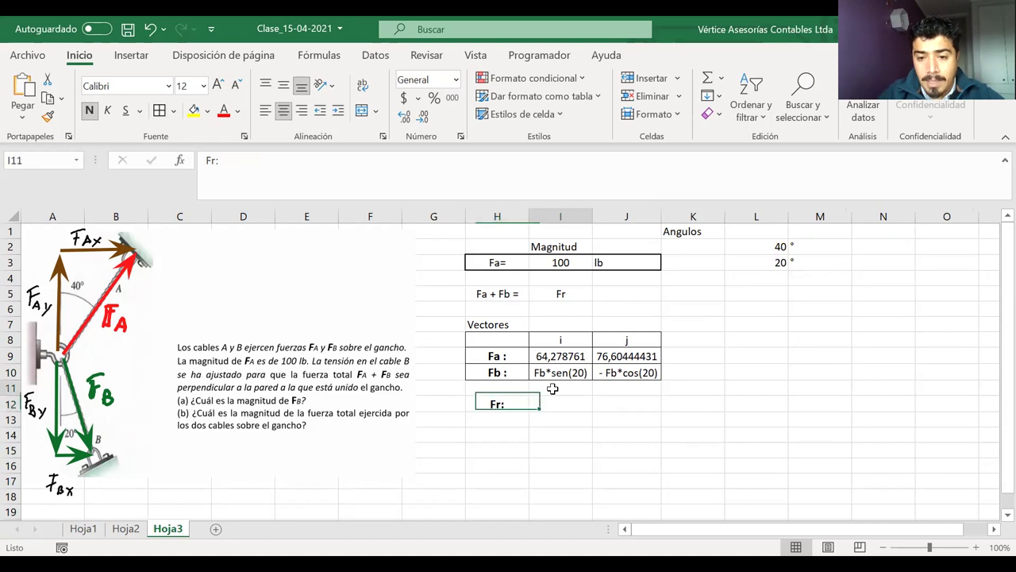
click(563, 337)
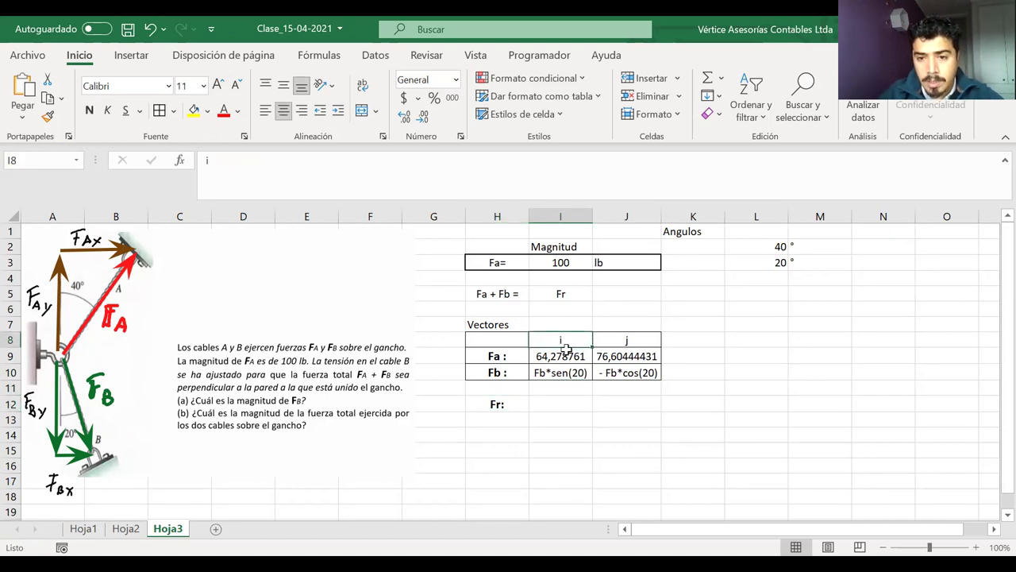
drag(562, 339, 606, 339)
key(ctrl+c)
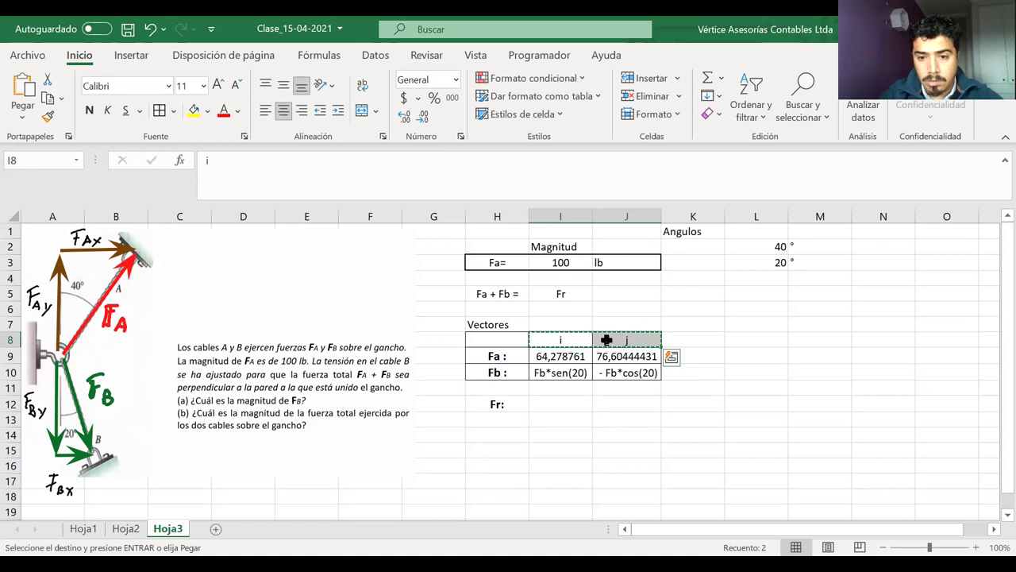
click(560, 403)
key(ctrl+v)
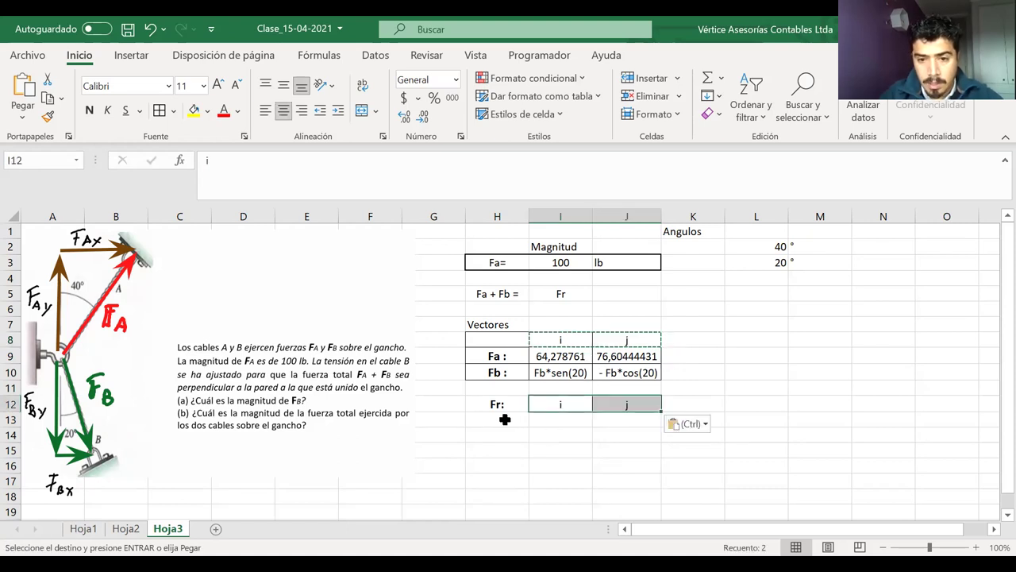
- Move the Fr: label down to H13 and apply borders to the whole range H12:J13
click(497, 403)
drag(512, 411, 508, 422)
drag(594, 413, 506, 405)
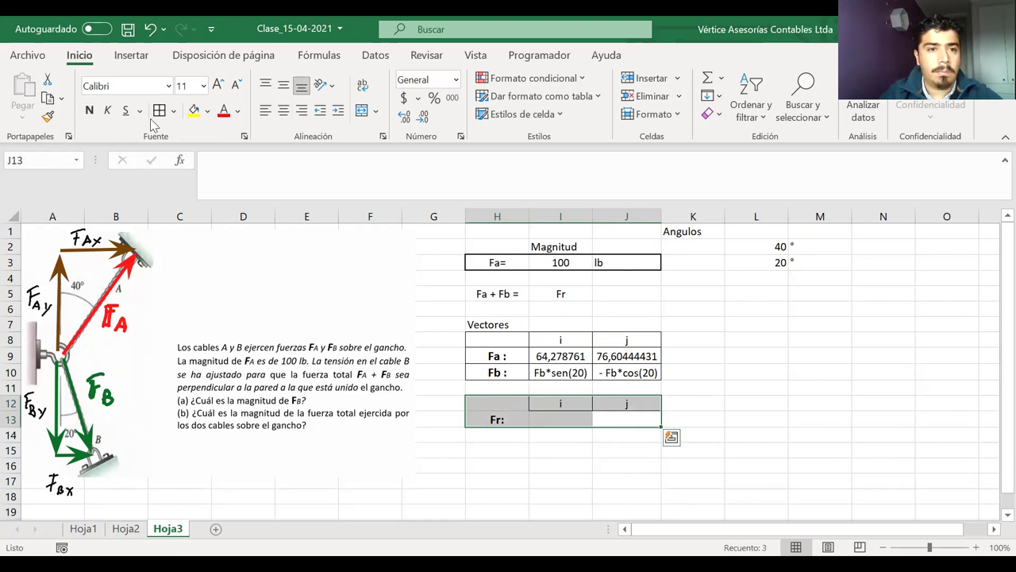
click(153, 119)
drag(691, 450, 642, 449)
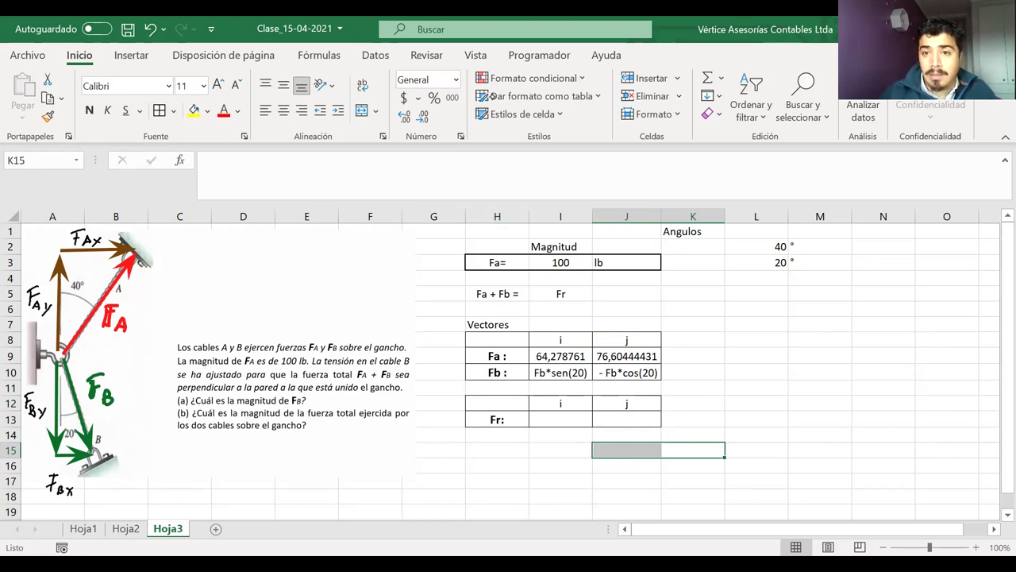
- Draw a thick blue horizontal arrow from the hook, perpendicular to the wall, replacing the thin slanted first attempt
click(493, 96)
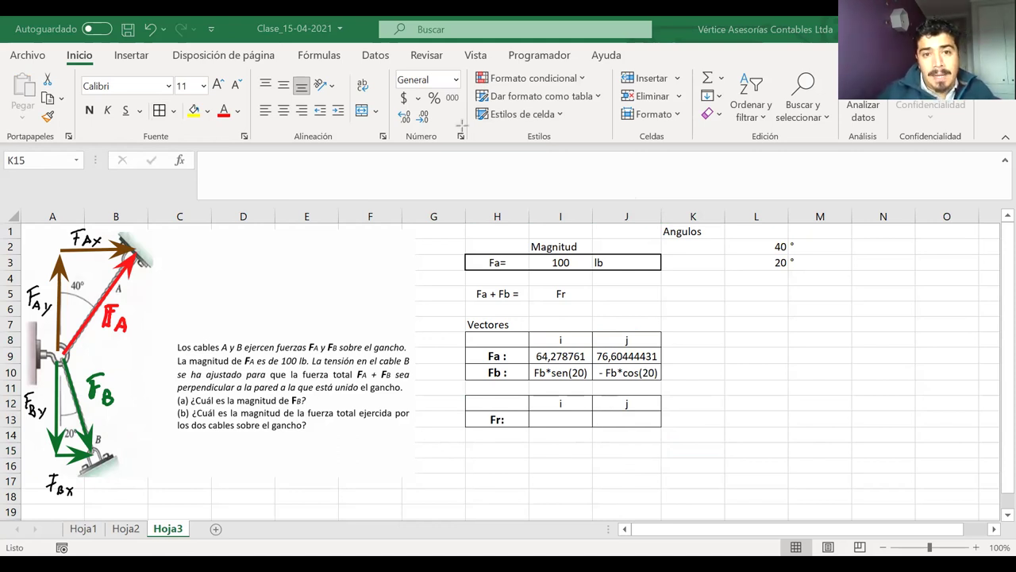
drag(33, 354, 138, 349)
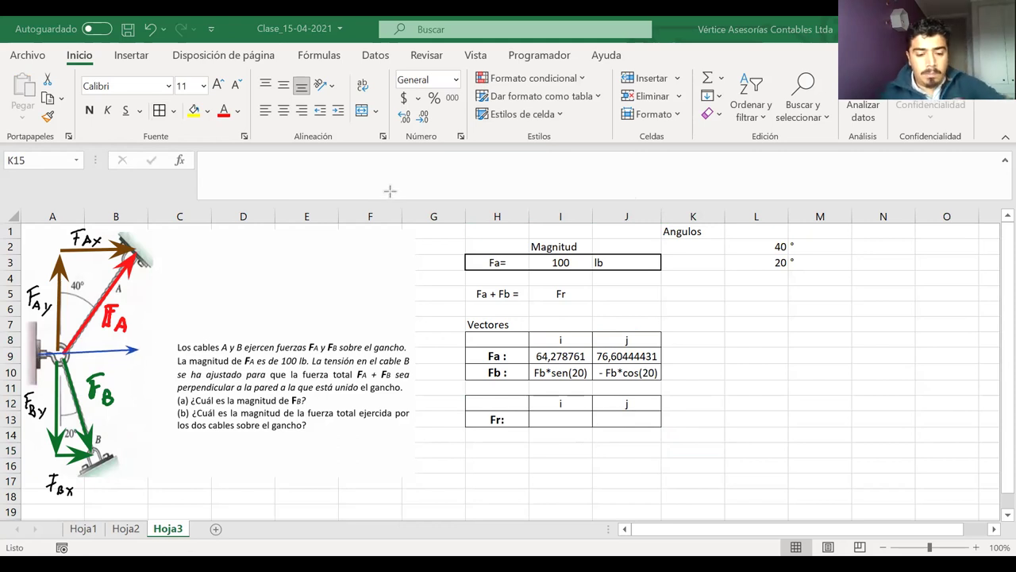
key(Escape)
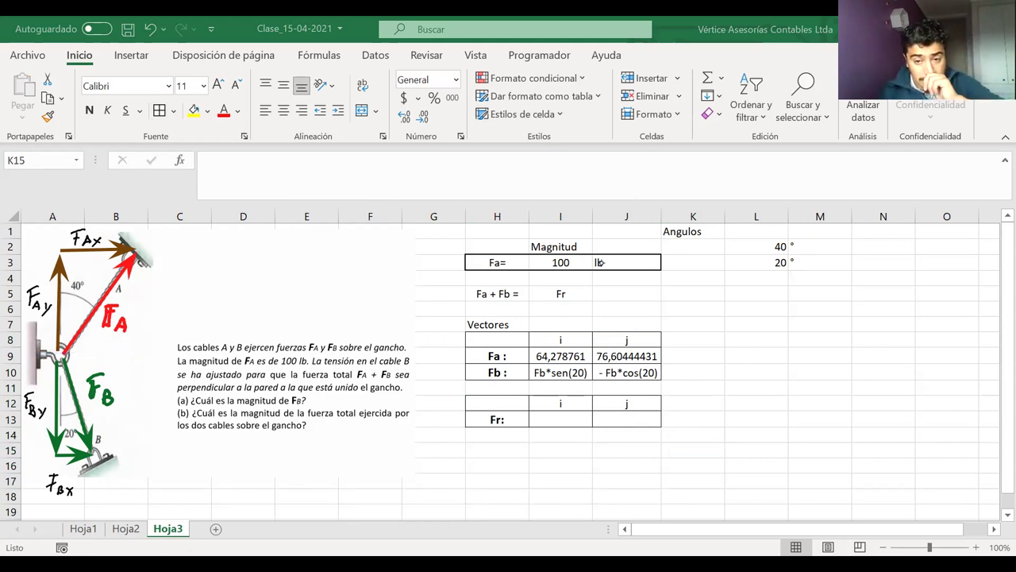
drag(54, 350, 146, 350)
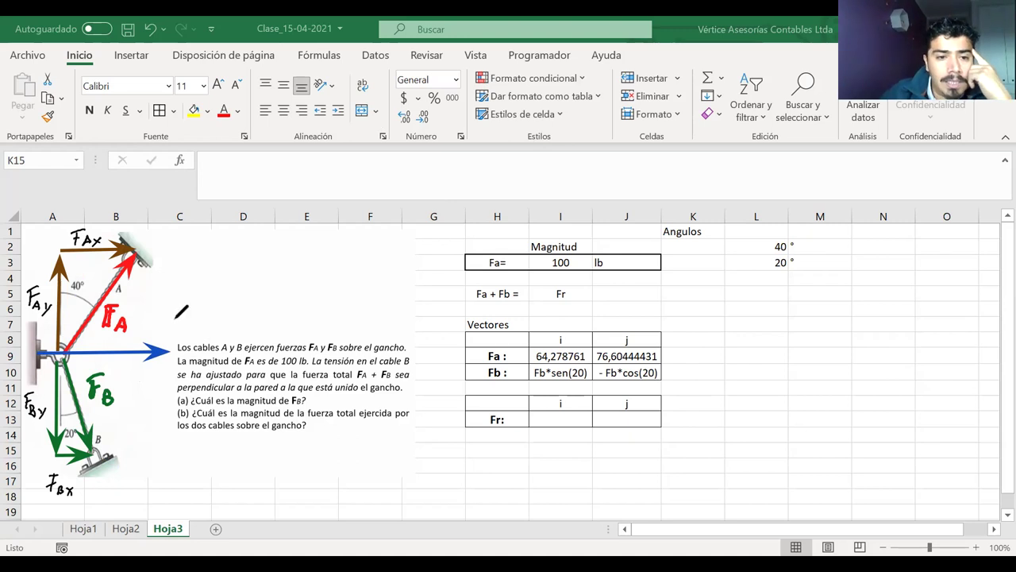
- Hand-letter the blue resultant arrow as FR and draw thin black horizontal and vertical axis lines through the hook and along the wall
mouse_move(177, 337)
mouse_down()
mouse_move(192, 309)
mouse_move(189, 321)
mouse_up()
mouse_move(194, 327)
mouse_down()
mouse_move(205, 320)
mouse_move(204, 338)
mouse_up()
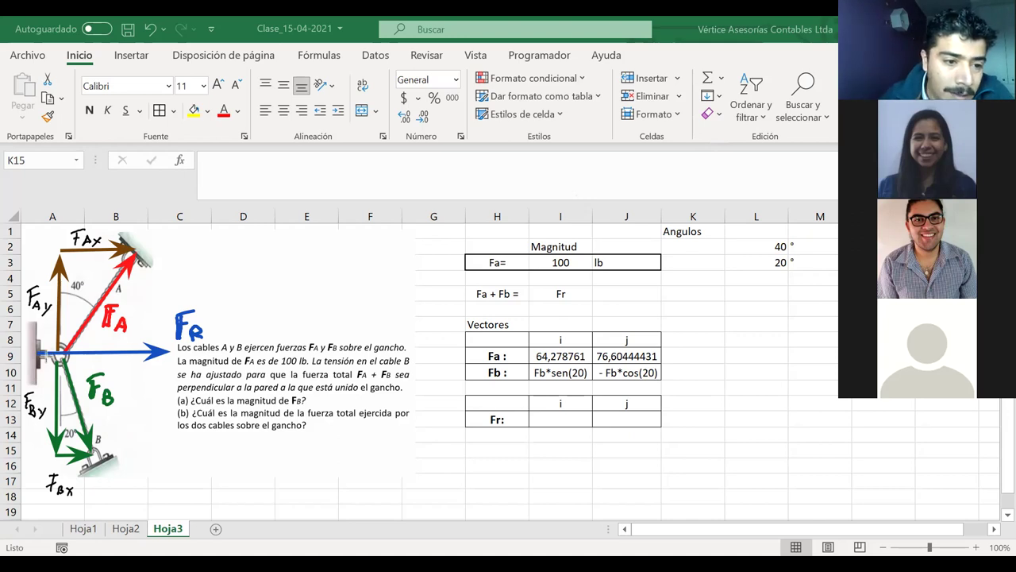
drag(46, 355, 429, 356)
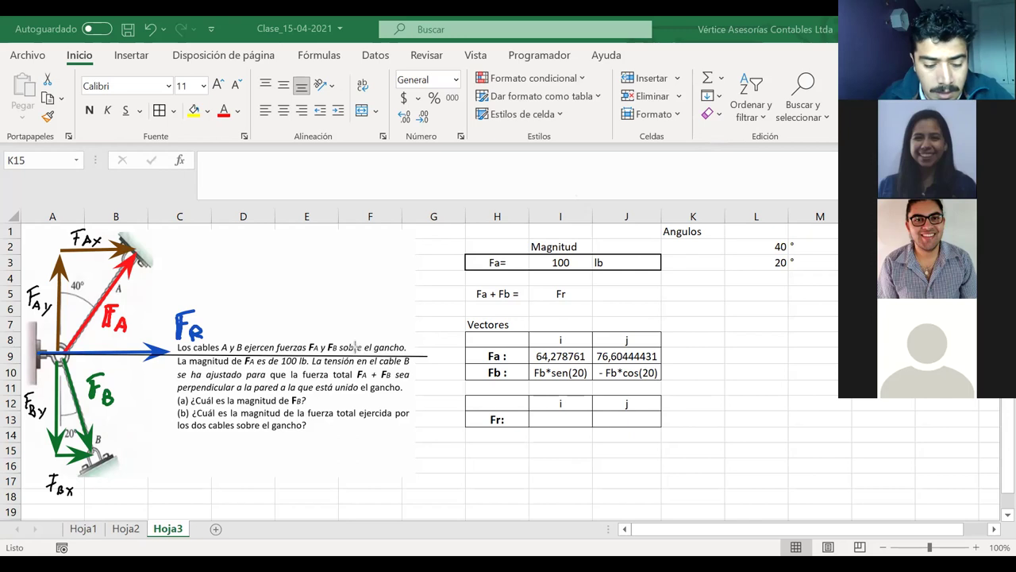
mouse_move(30, 355)
mouse_down()
mouse_move(435, 354)
mouse_move(443, 346)
mouse_up()
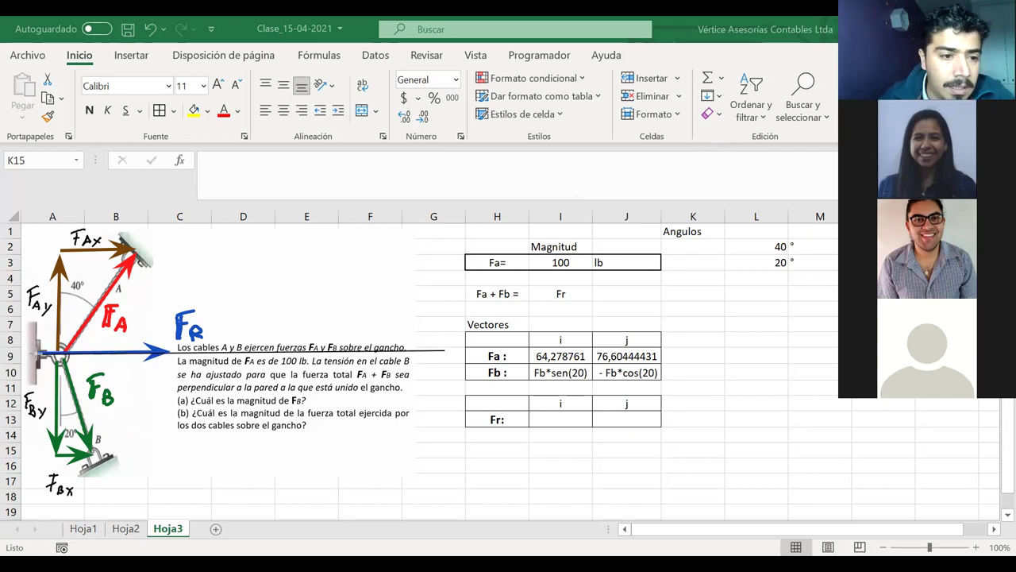
drag(35, 351, 35, 228)
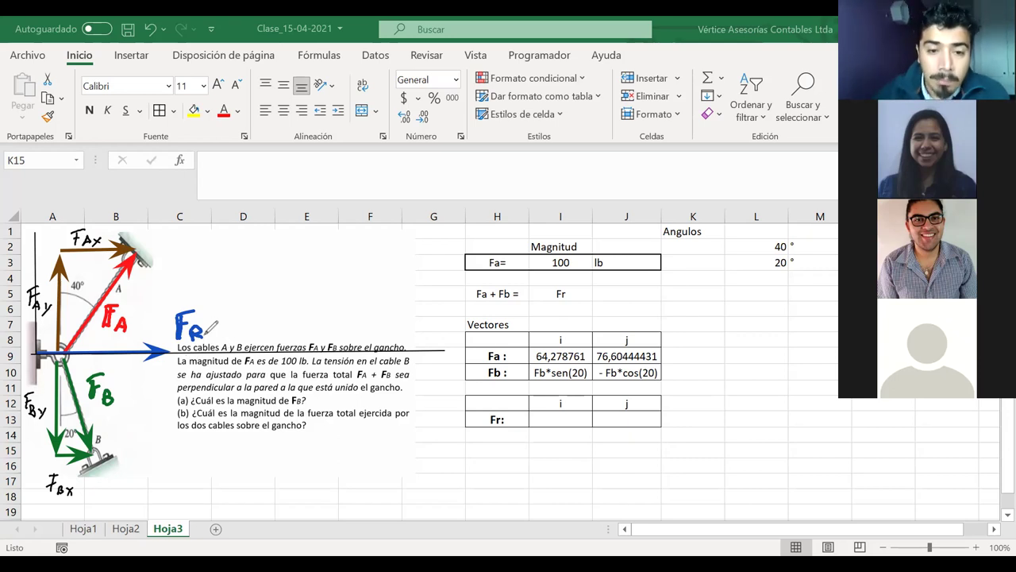
drag(427, 335, 437, 348)
drag(436, 334, 428, 350)
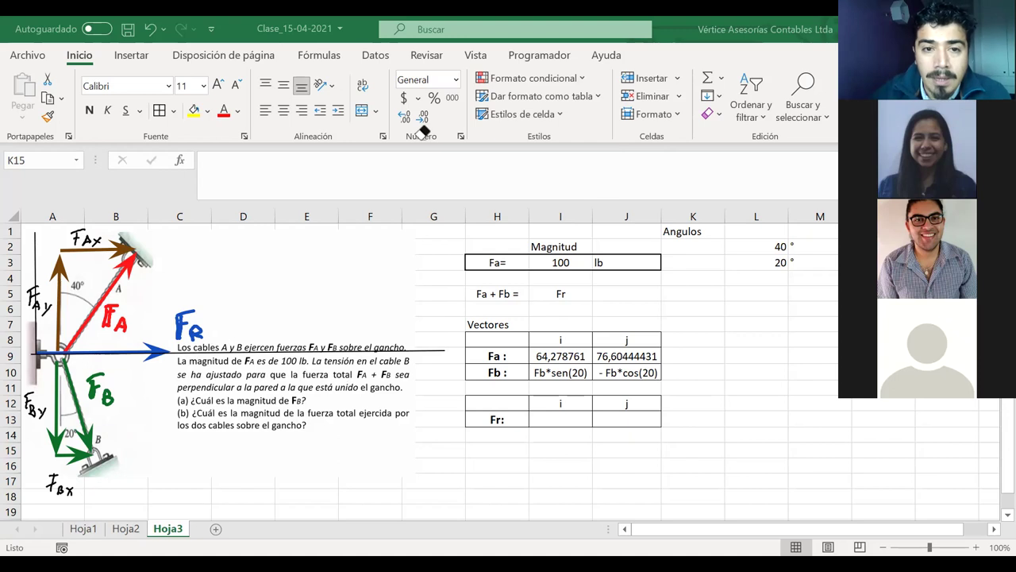
- Enter =0 as the j component of Fr in J13 and centre cells I13:J13 horizontally
click(566, 417)
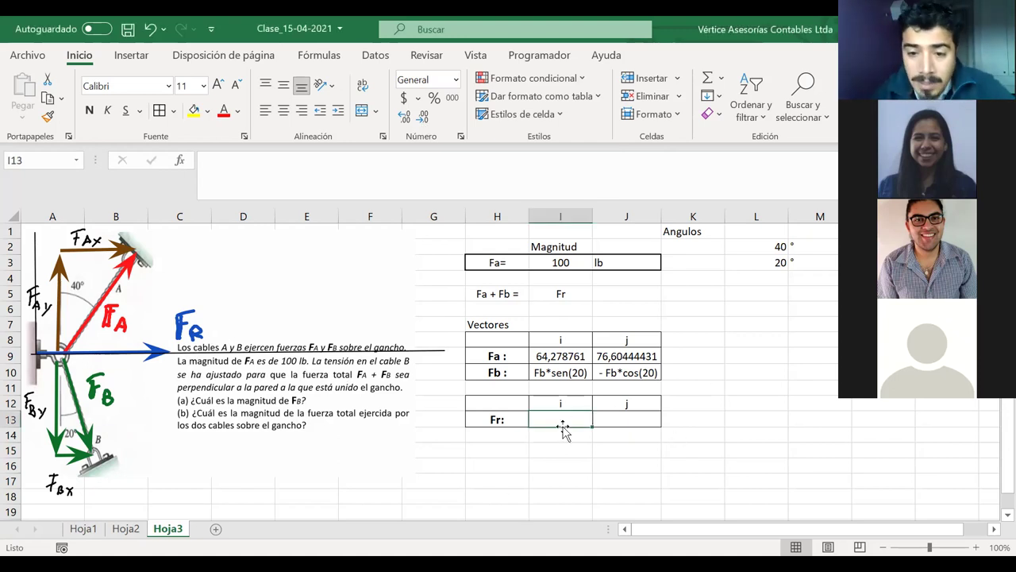
click(609, 420)
click(574, 424)
click(613, 420)
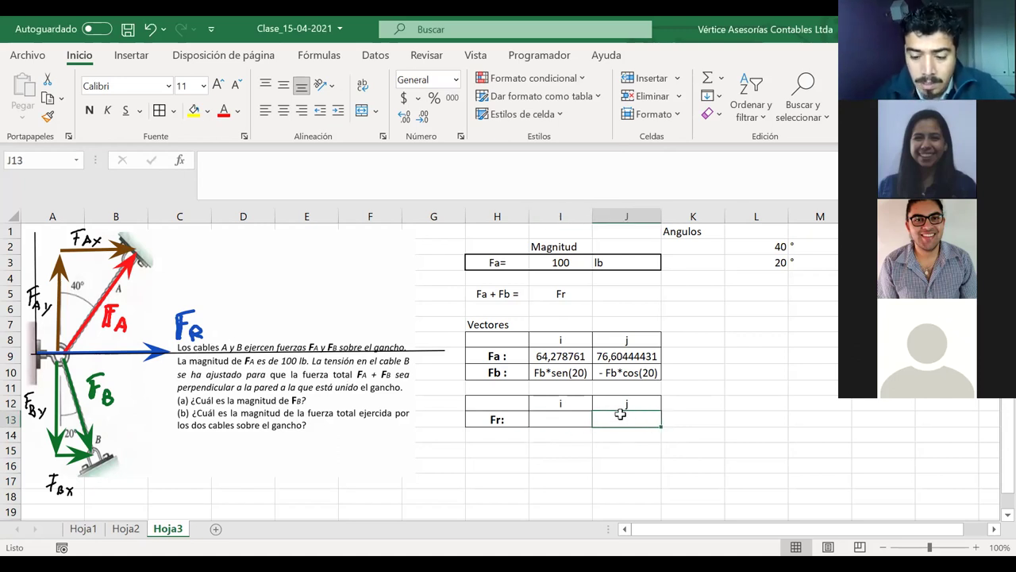
text(=0)
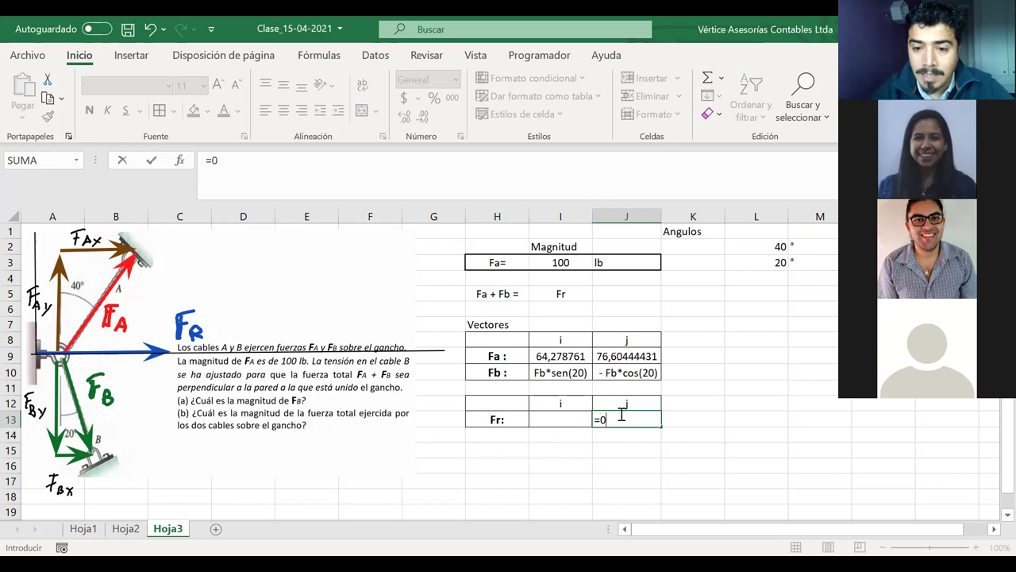
key(Return)
drag(635, 418, 548, 419)
click(283, 111)
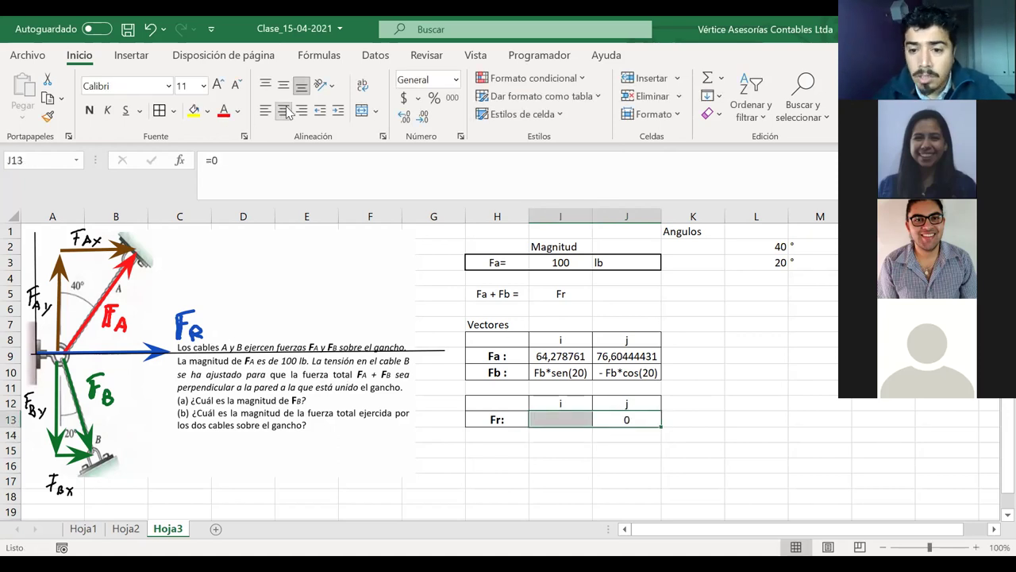
- Enter Frx as the i component of Fr in cell I13
click(630, 419)
click(564, 420)
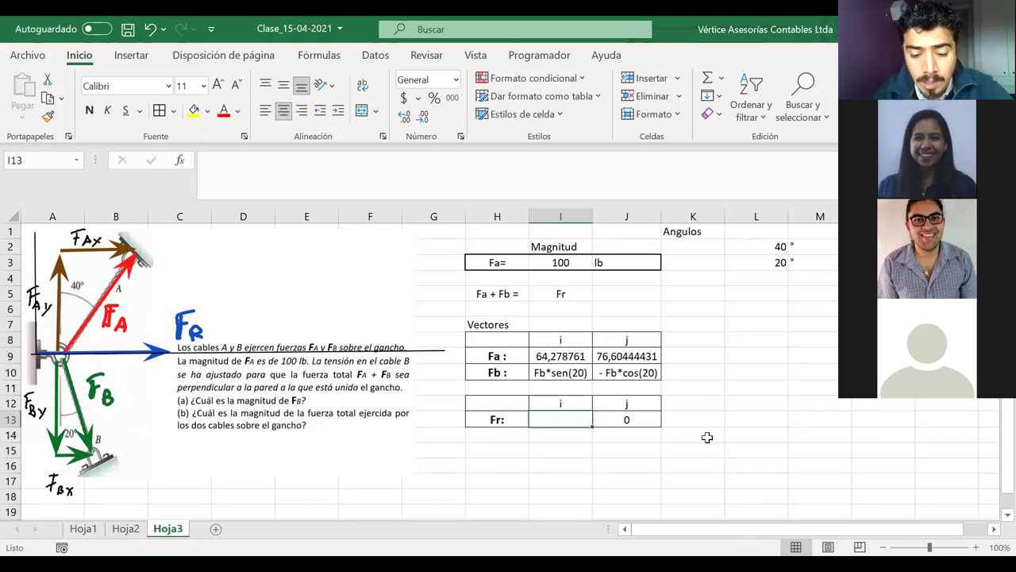
text(Frx)
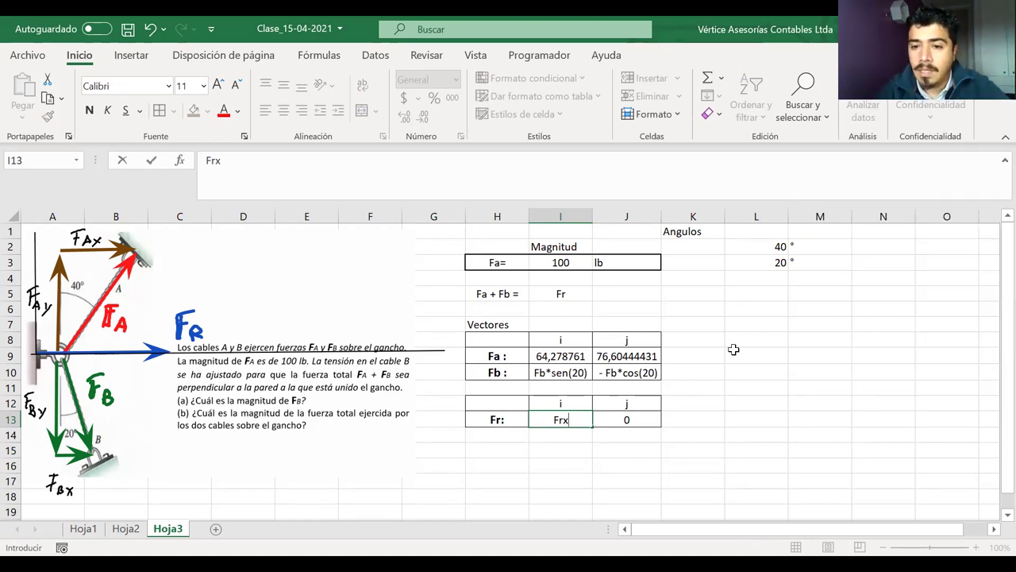
click(738, 386)
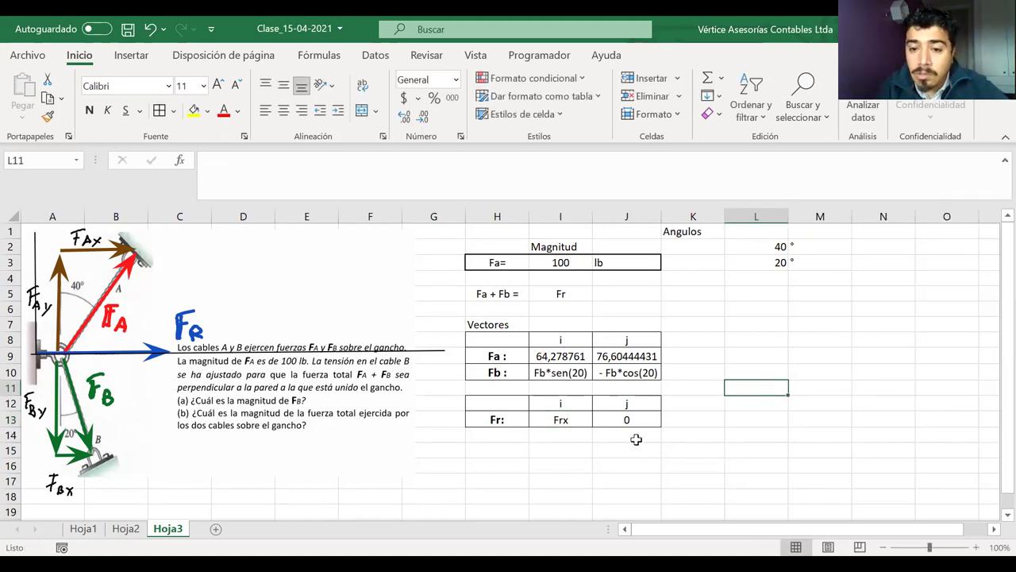
- Add the heading "Primera Ecuacion:" in cell H15, below the Fr table
click(515, 449)
text(Ecuacion de)
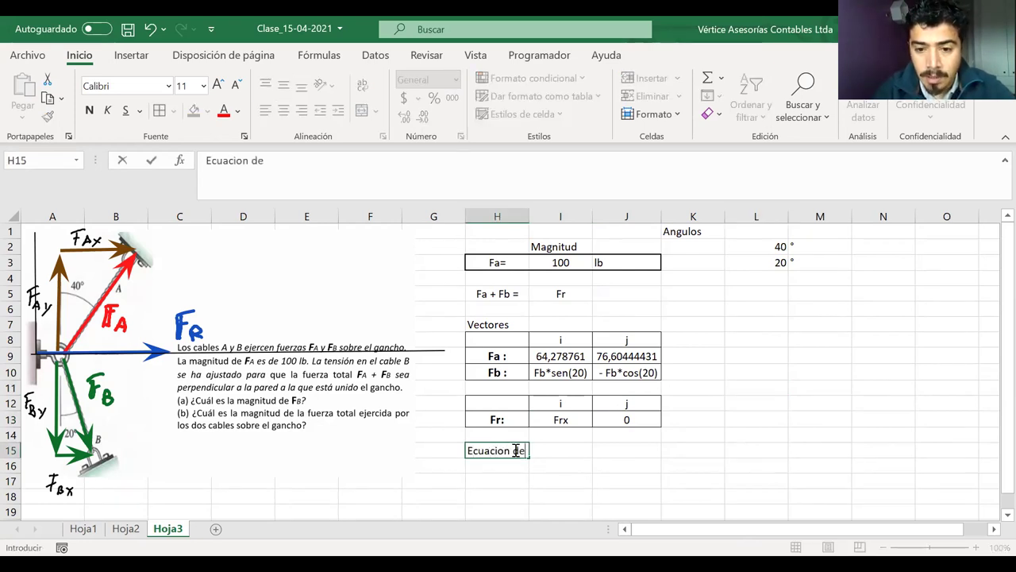
key(BackSpace)
key(BackSpace)
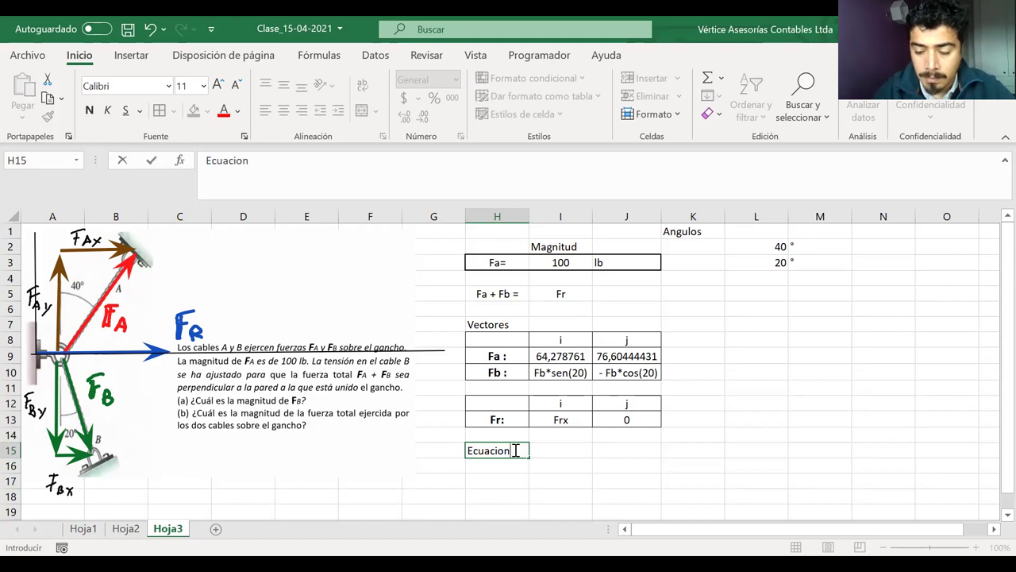
click(467, 450)
text(Primera)
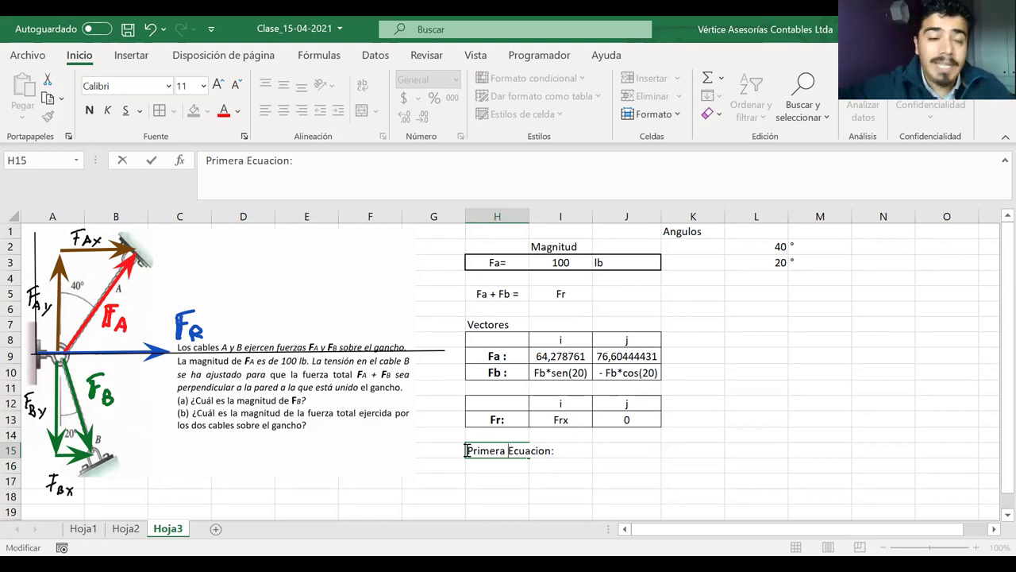
click(627, 465)
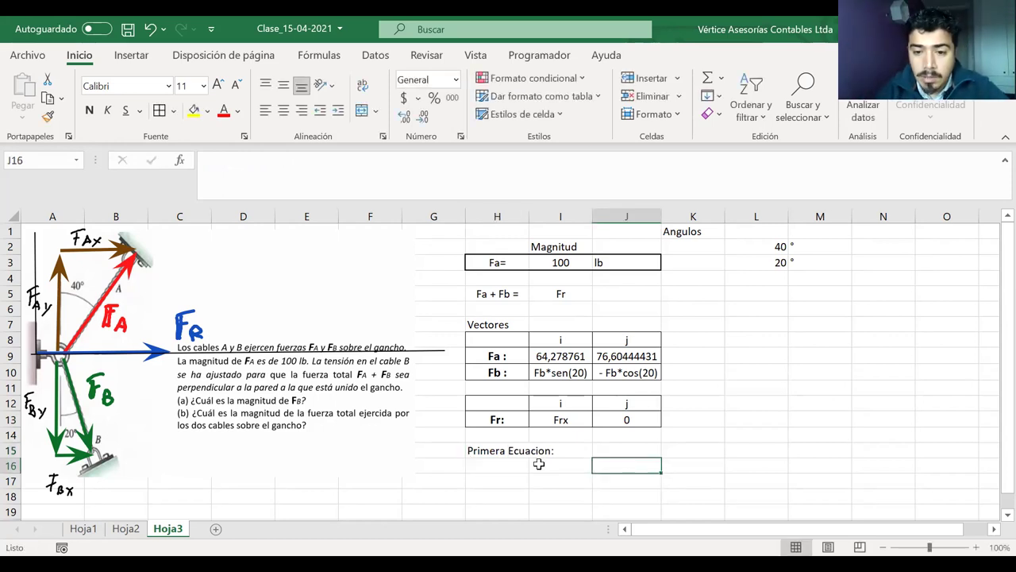
- Enter the label "Sumatoria en el eje Y -->" in cell H16
click(512, 468)
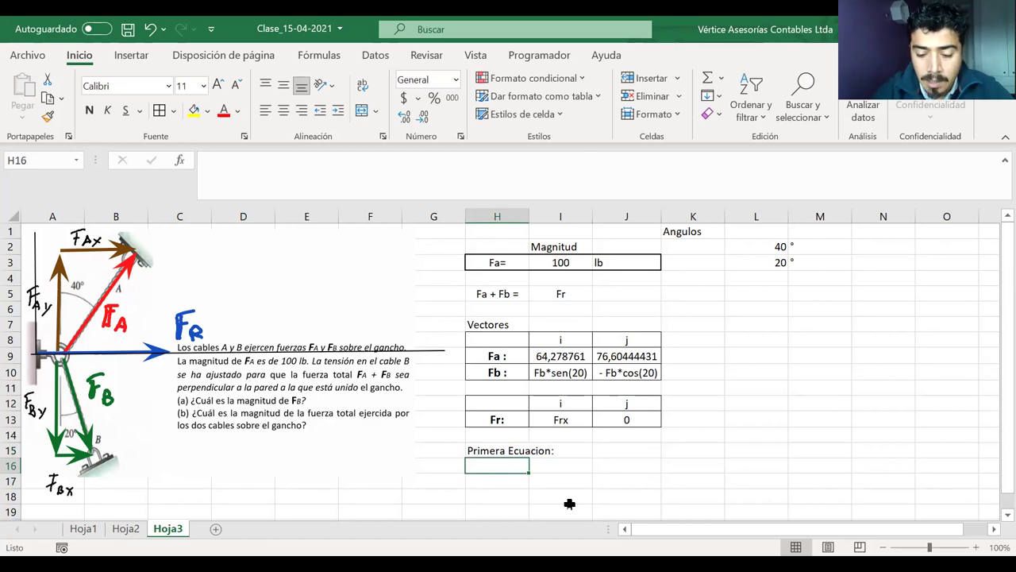
text(Sumatoria en el eje)
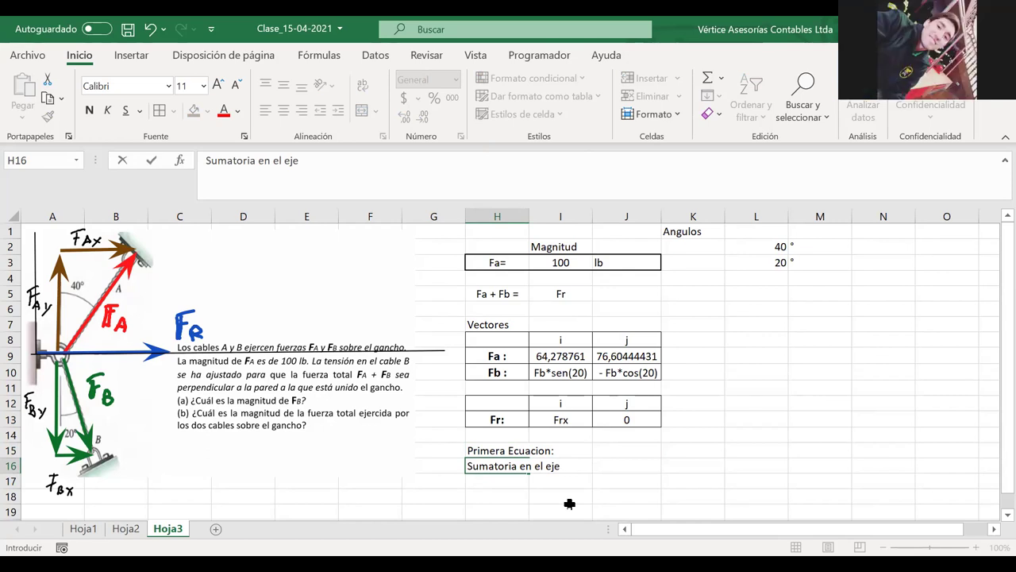
text(-->)
click(800, 418)
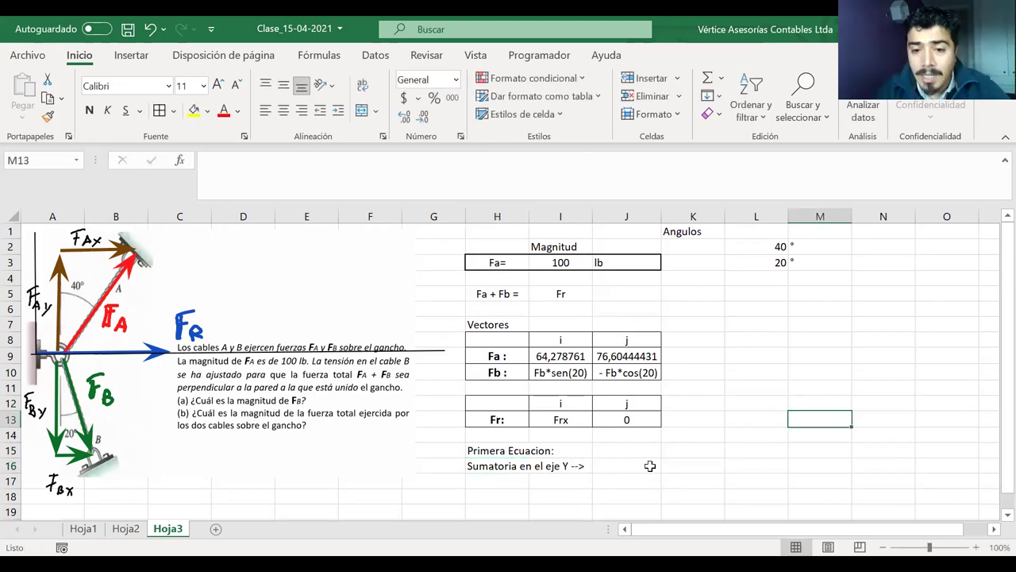
- Examine the i components of Fa, Fb and Fr together, followed by their j components
click(623, 465)
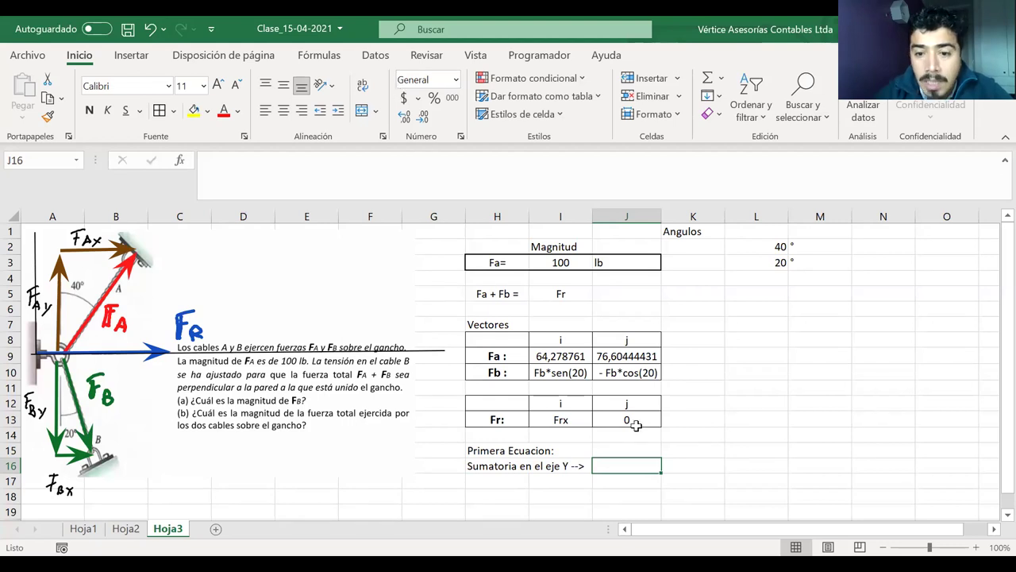
drag(561, 419, 550, 365)
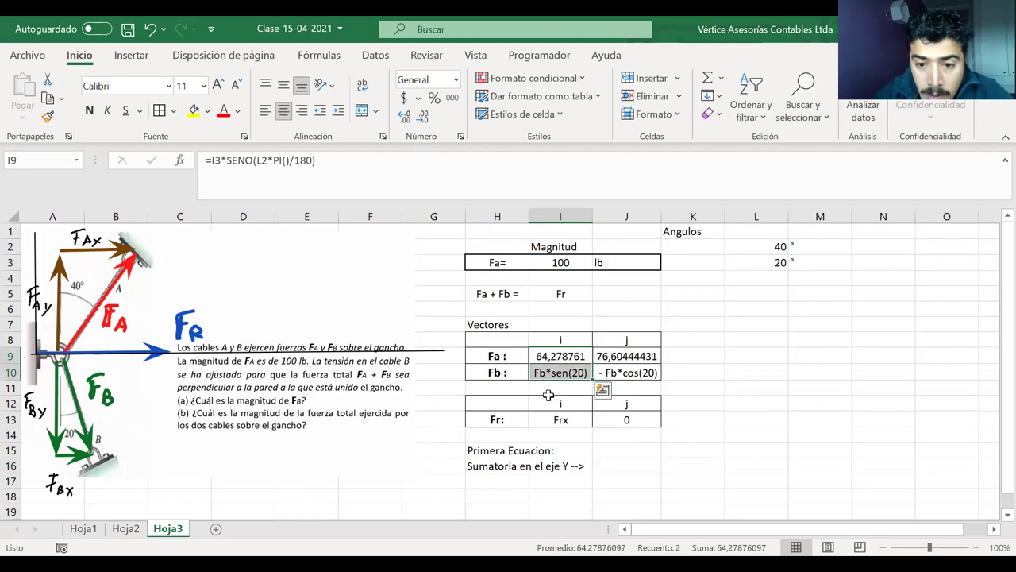
ctrl+click(547, 421)
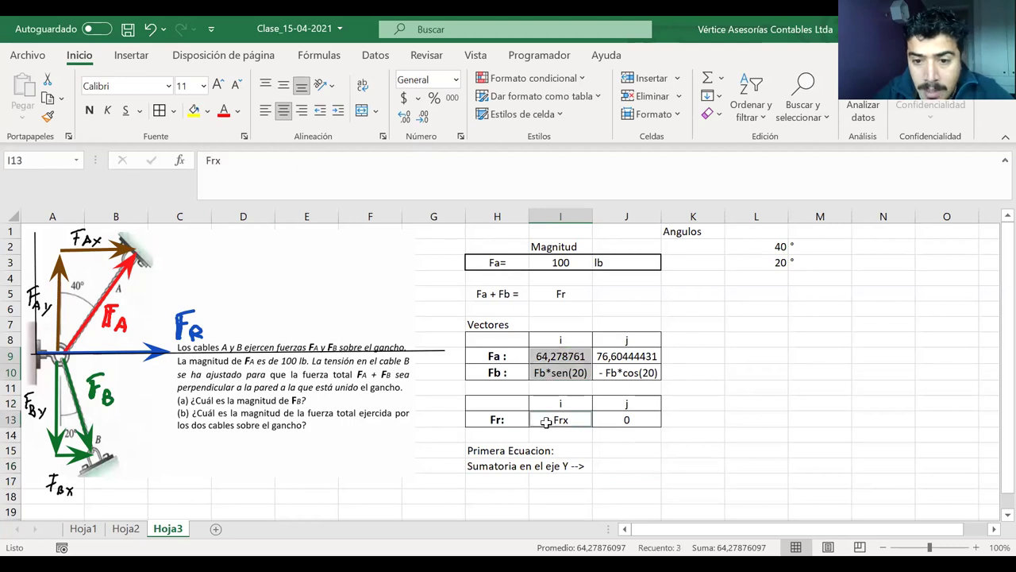
click(618, 420)
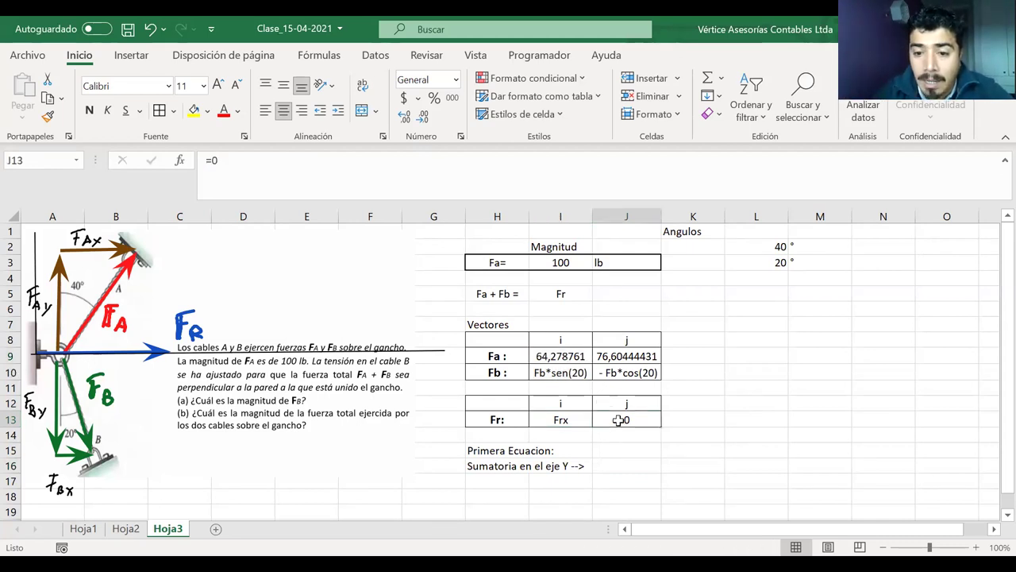
ctrl+click(603, 370)
ctrl+click(614, 355)
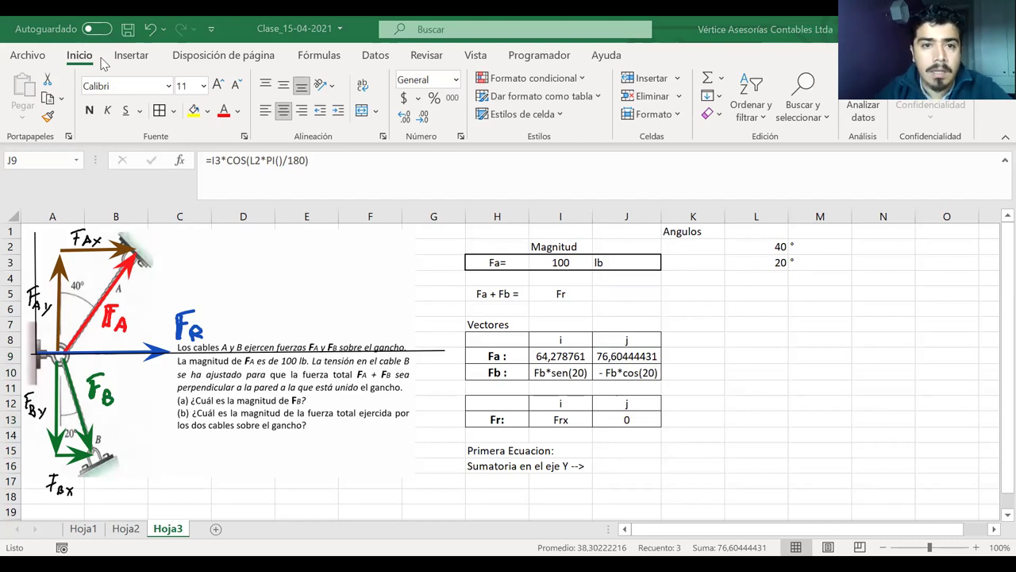
- Write the equilibrium condition "ΣFy = Fry = 0" in cell J16, inserting Σ from the recently used symbols
click(153, 64)
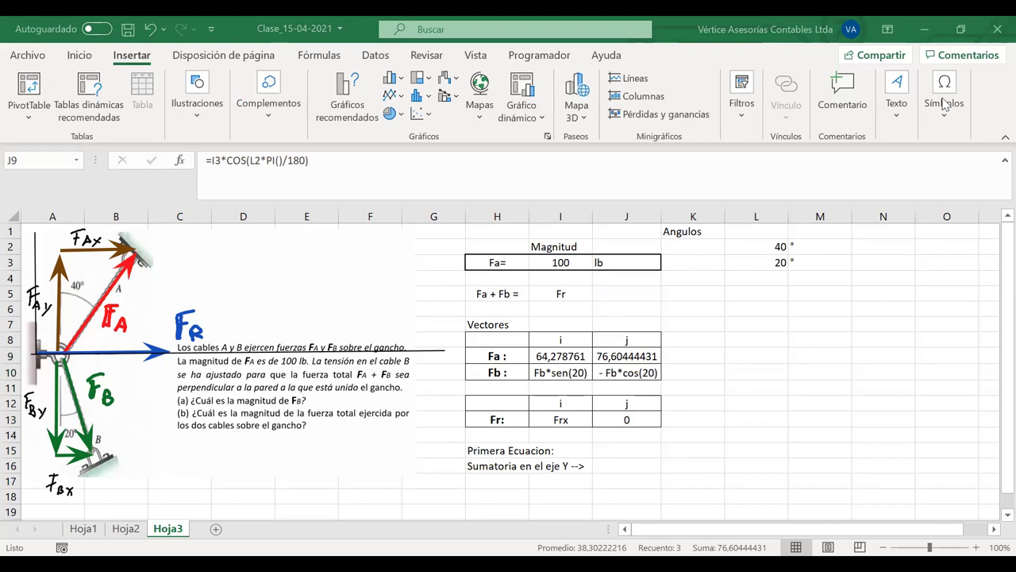
click(985, 173)
click(822, 397)
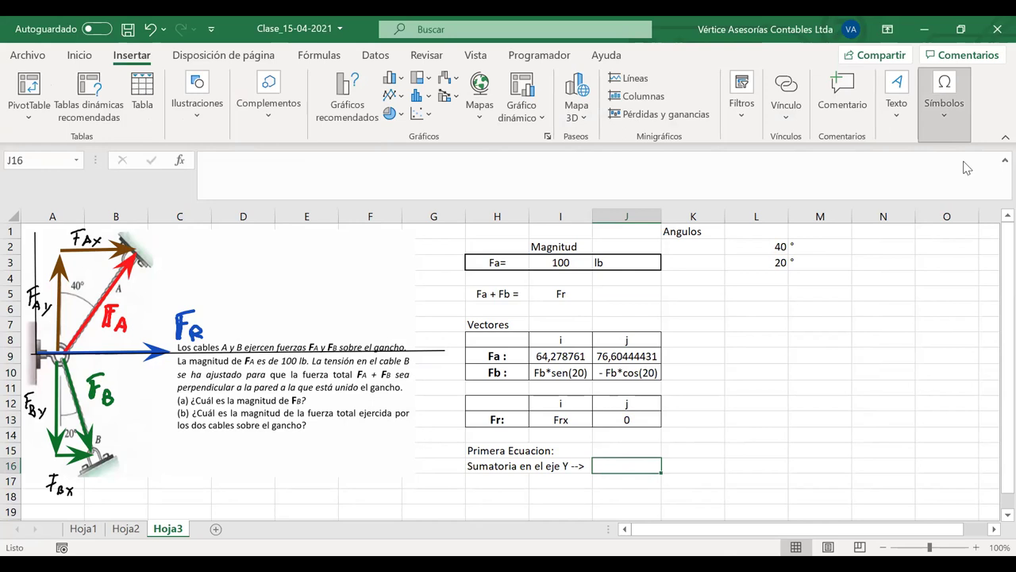
click(943, 94)
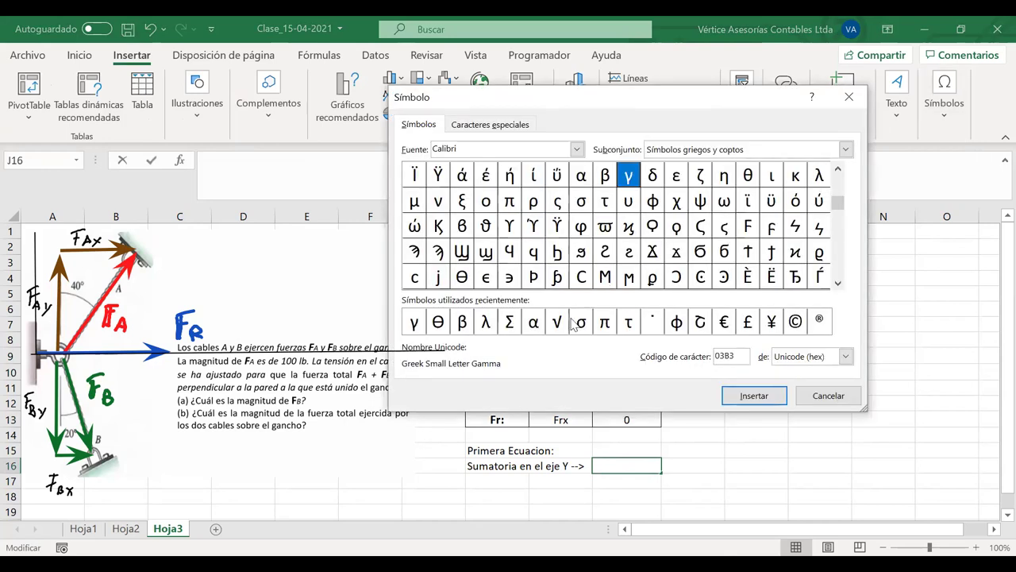
click(508, 327)
click(770, 397)
click(827, 397)
text(F)
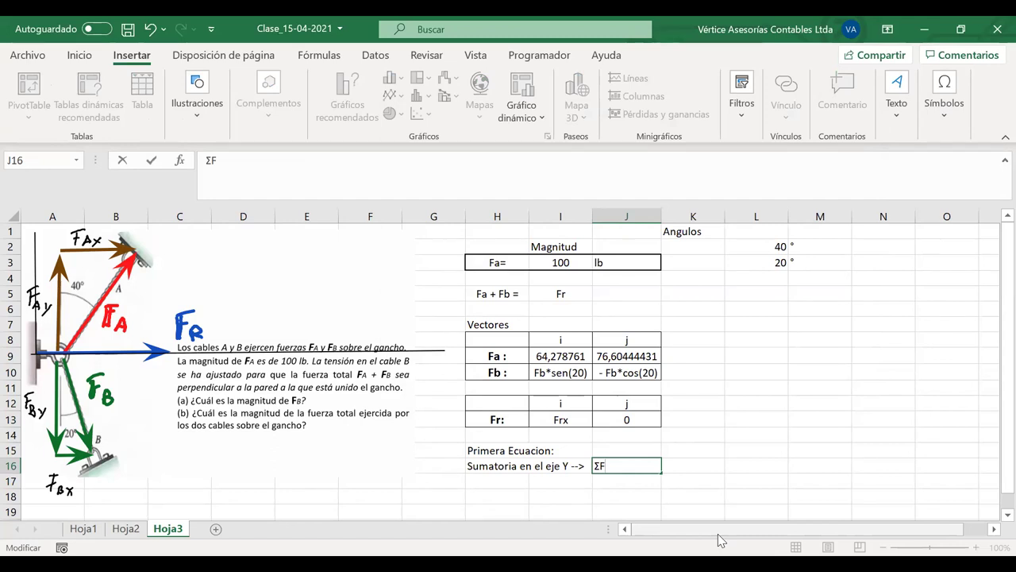
text(y = Fry)
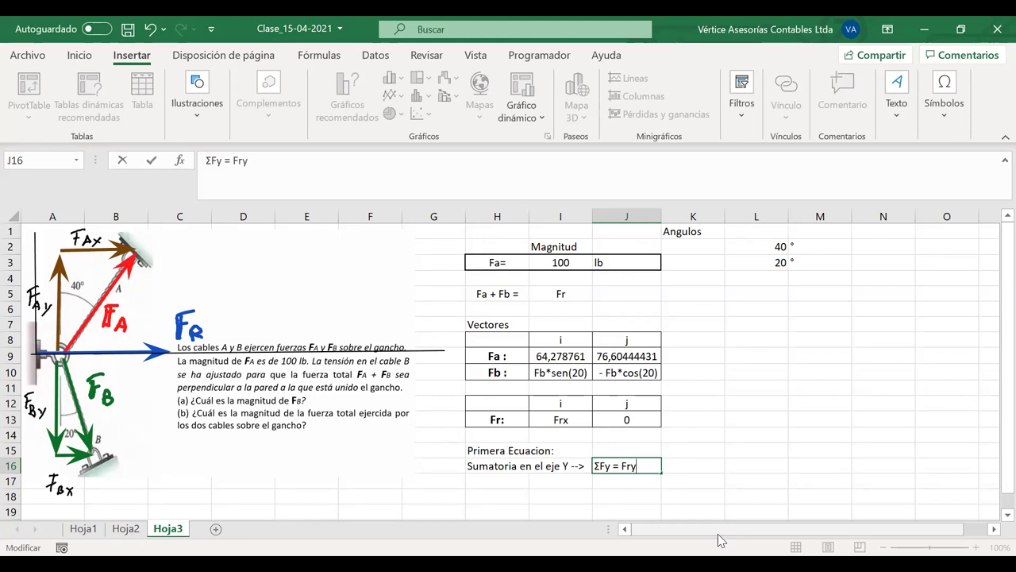
text( = 0)
- Write the left side of the Y-axis sum, "76,6044 - Fb*cos(20°) =", in cell L16
click(724, 463)
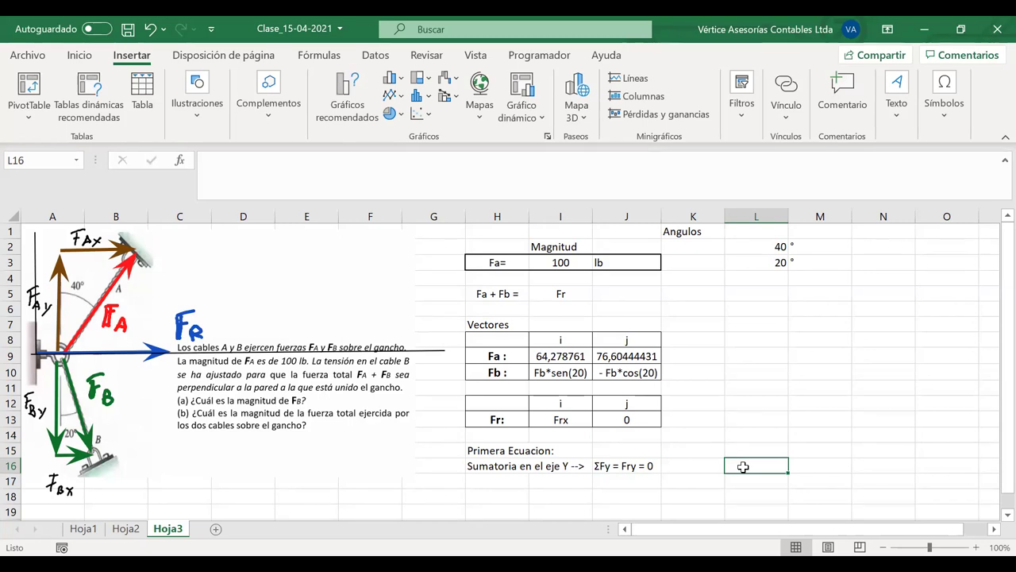
text(=)
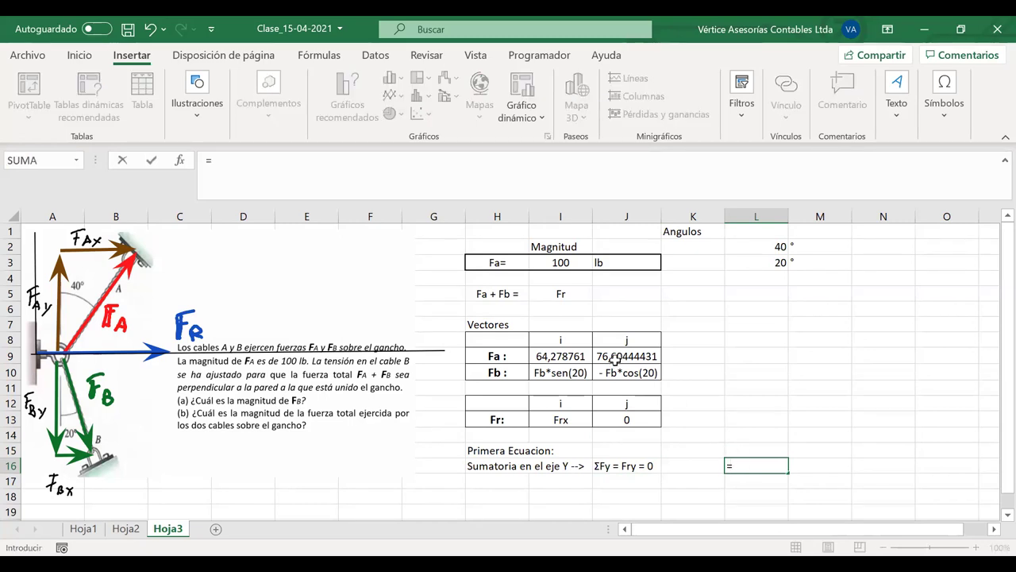
key(BackSpace)
text(76,)
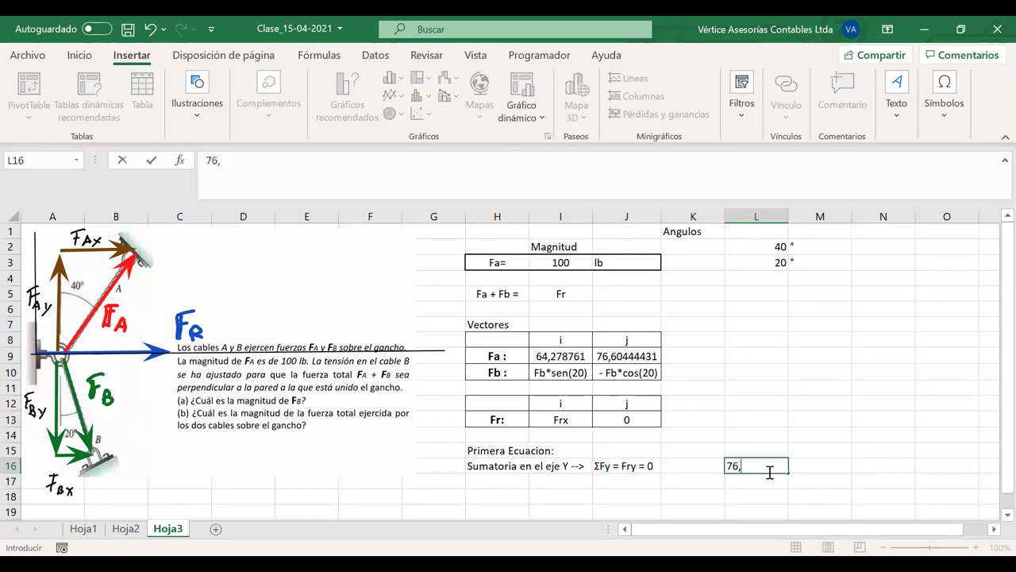
text(6044)
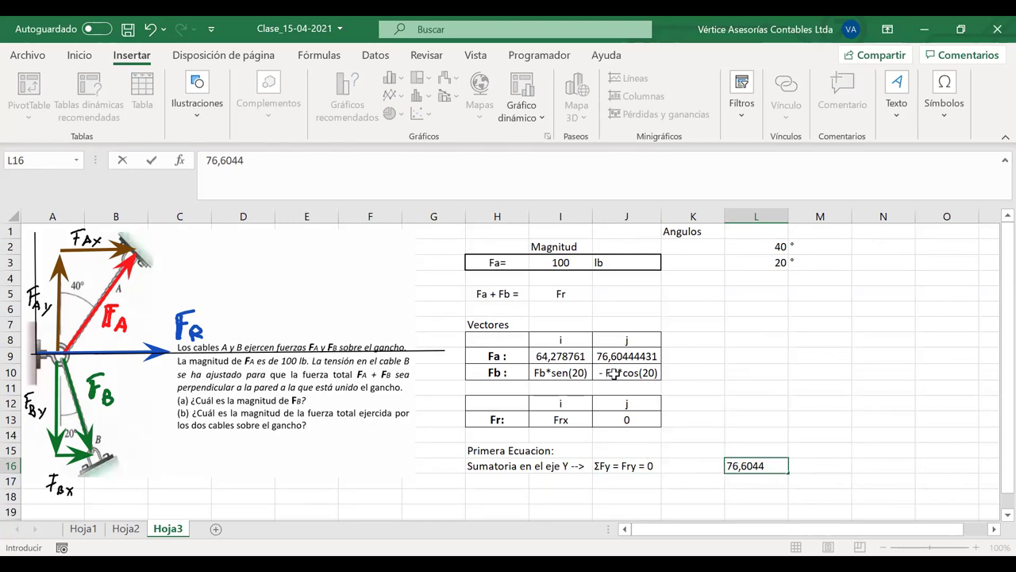
text(- Fb)
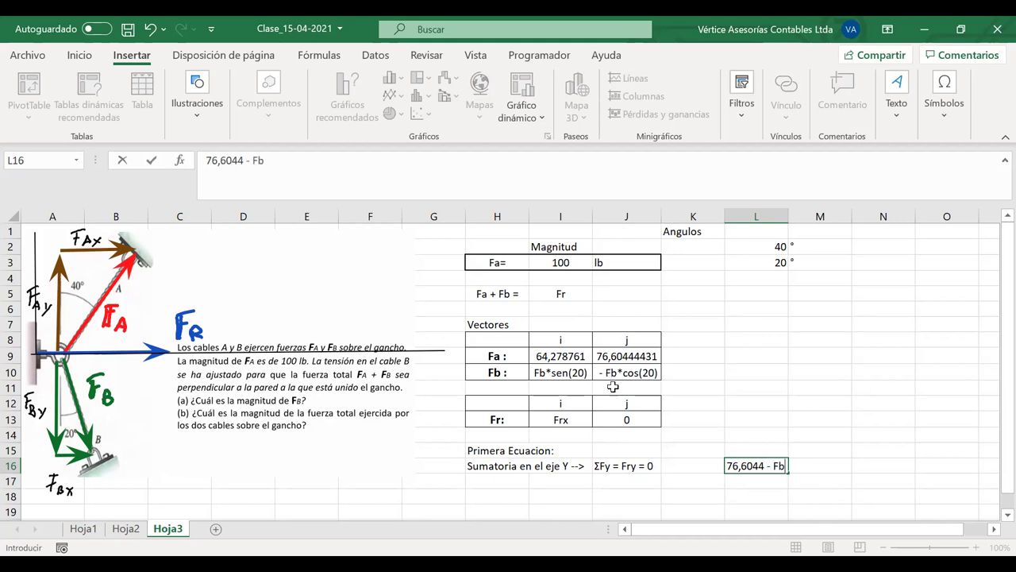
text(*cos(20°) =)
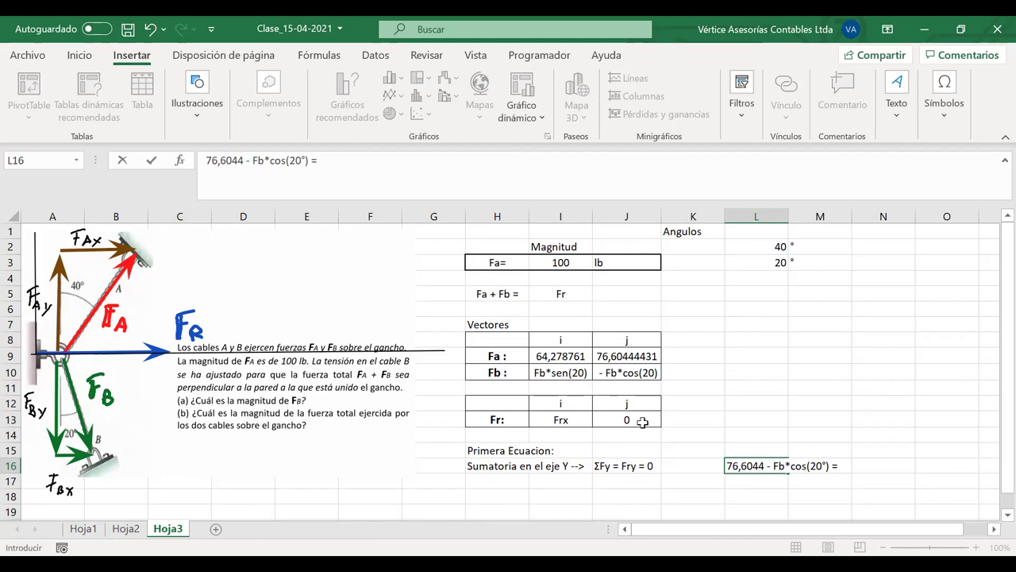
text(=)
click(776, 481)
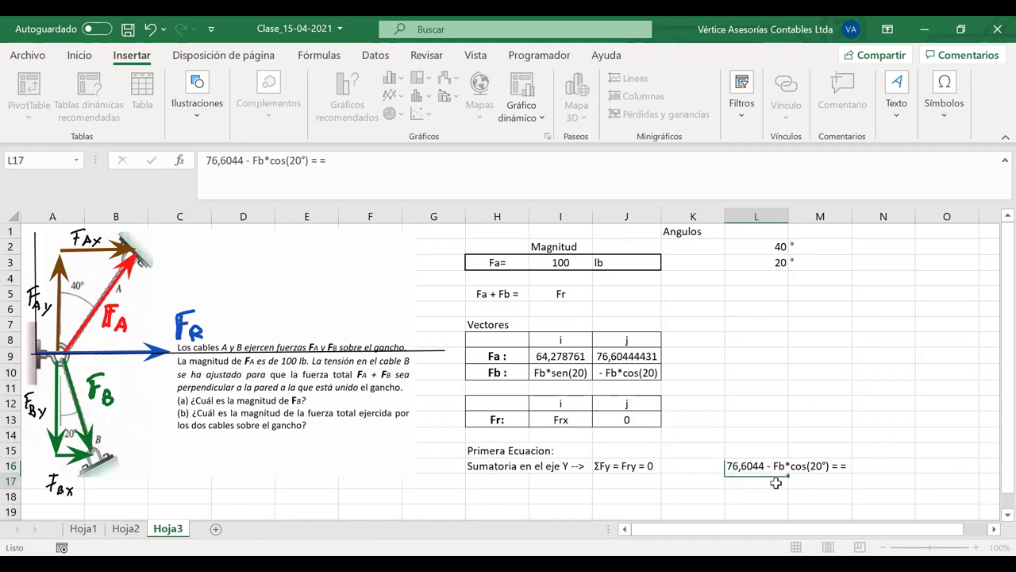
- Complete the equation in L16 by replacing the duplicated final equals sign with 0
double_click(839, 468)
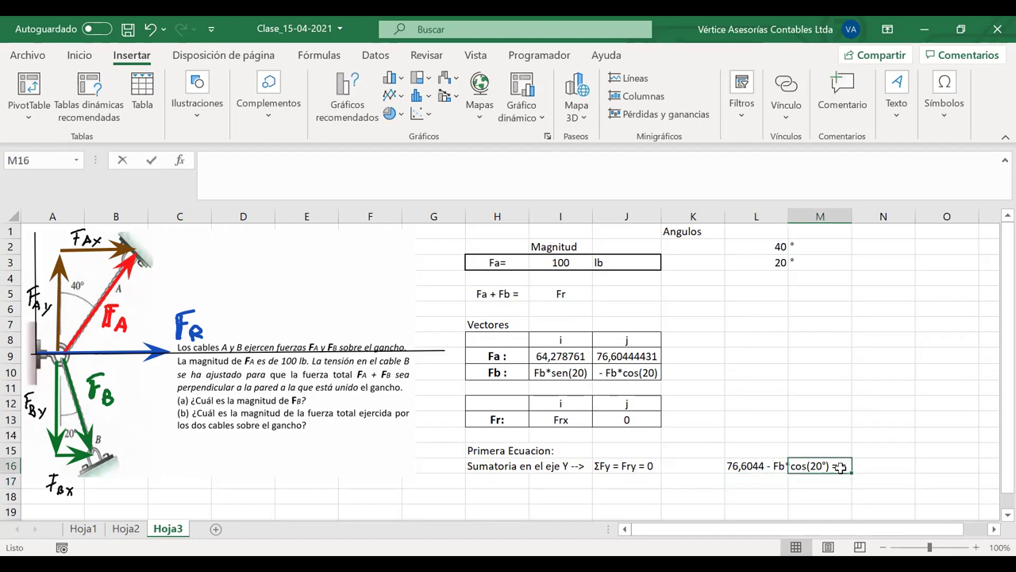
click(750, 469)
click(481, 157)
key(BackSpace)
text(0)
key(Return)
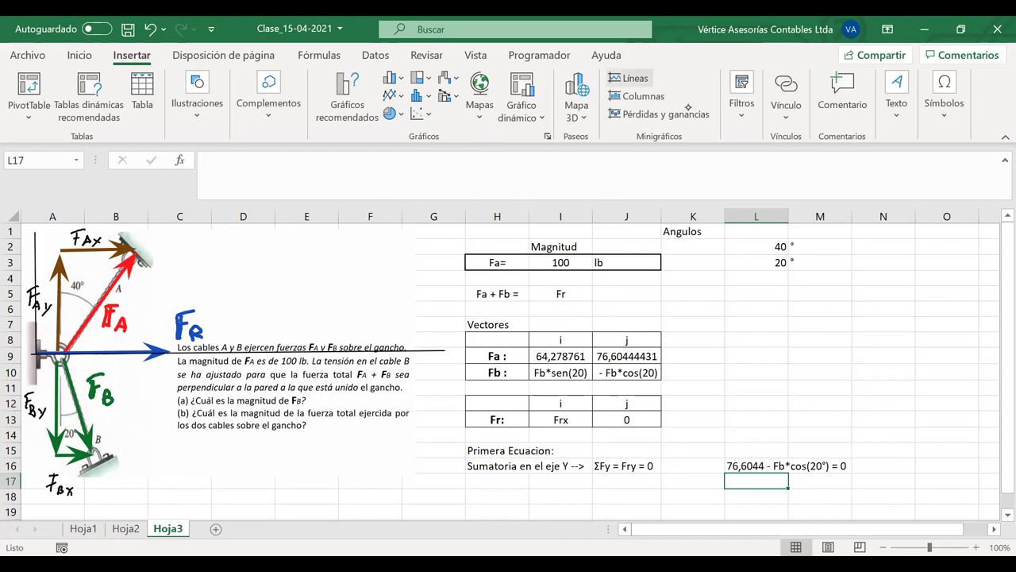
- Handwrite the equation "76,604 − FB cos20 = 0" in the empty area below the angles
mouse_move(744, 291)
mouse_down()
mouse_move(753, 316)
mouse_move(781, 279)
mouse_move(764, 311)
mouse_move(778, 318)
mouse_move(807, 295)
mouse_up()
drag(831, 288, 840, 298)
mouse_move(835, 288)
mouse_down()
mouse_move(836, 305)
mouse_move(862, 298)
mouse_move(871, 312)
mouse_move(882, 281)
mouse_up()
mouse_move(883, 300)
mouse_down()
mouse_move(894, 315)
mouse_move(926, 298)
mouse_up()
mouse_move(934, 302)
mouse_down()
mouse_move(913, 313)
mouse_move(925, 311)
mouse_up()
key(ctrl+z)
drag(934, 301, 949, 301)
drag(955, 301, 963, 307)
drag(977, 295, 974, 297)
- Handwrite the rearranged form "76,604 = FB cos20" beneath the first handwritten equation
drag(846, 345, 856, 346)
drag(846, 350, 875, 356)
mouse_move(874, 332)
mouse_down()
mouse_move(891, 330)
mouse_move(889, 357)
mouse_move(951, 355)
mouse_up()
drag(957, 345, 956, 346)
mouse_move(743, 337)
mouse_down()
mouse_move(752, 355)
mouse_move(785, 354)
mouse_move(808, 337)
mouse_move(829, 353)
mouse_up()
- Handwrite the solved form with 76.604 over cos 20 equal to FB as the third line of the derivation
drag(851, 388, 867, 387)
drag(851, 396, 881, 402)
mouse_move(880, 378)
mouse_down()
mouse_move(904, 375)
mouse_move(905, 402)
mouse_up()
mouse_move(760, 380)
mouse_down()
mouse_move(770, 396)
mouse_move(819, 390)
mouse_up()
drag(827, 376, 830, 395)
mouse_move(760, 403)
mouse_down()
mouse_move(837, 402)
mouse_move(773, 421)
mouse_move(842, 408)
mouse_up()
click(831, 418)
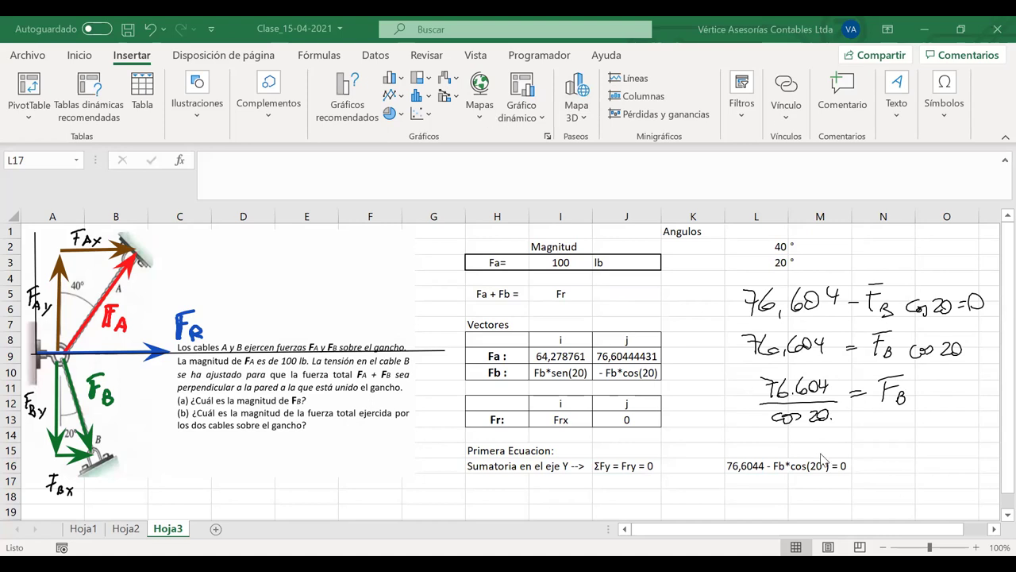
- Enter the label "Fb=" in cell L17 and centre it horizontally
click(760, 480)
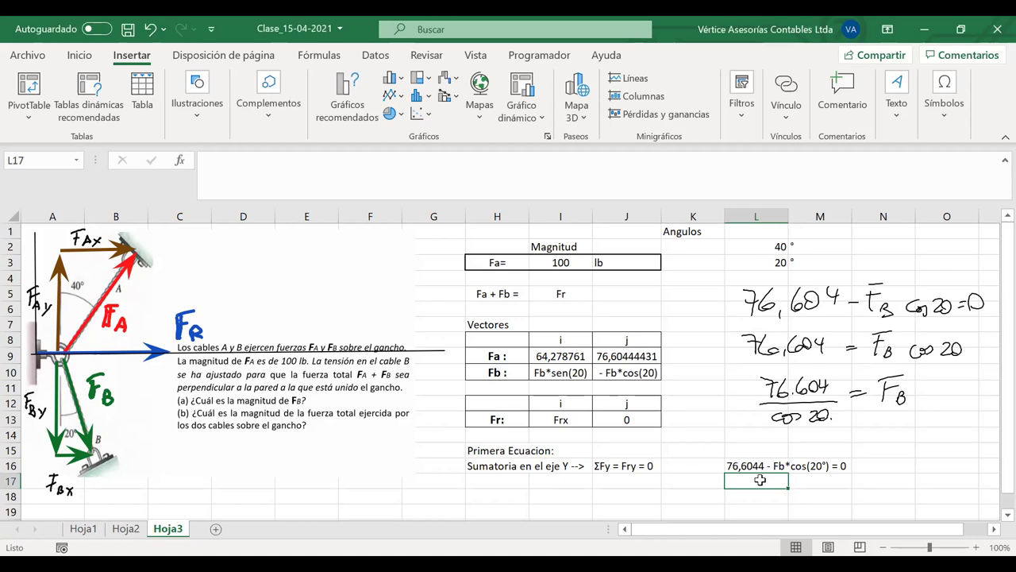
text(=)
key(BackSpace)
text(F)
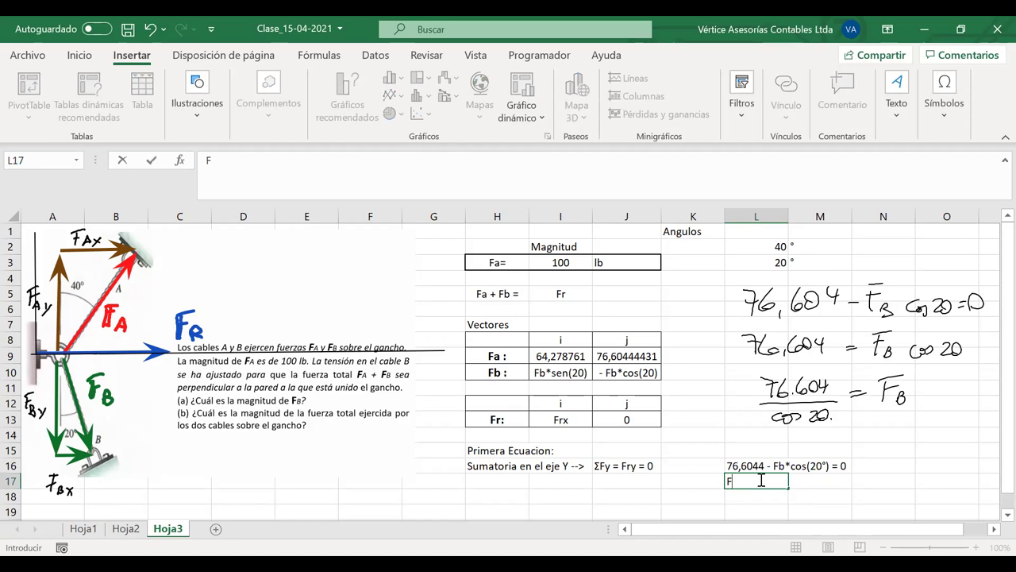
text(b=)
click(790, 490)
click(766, 484)
click(79, 55)
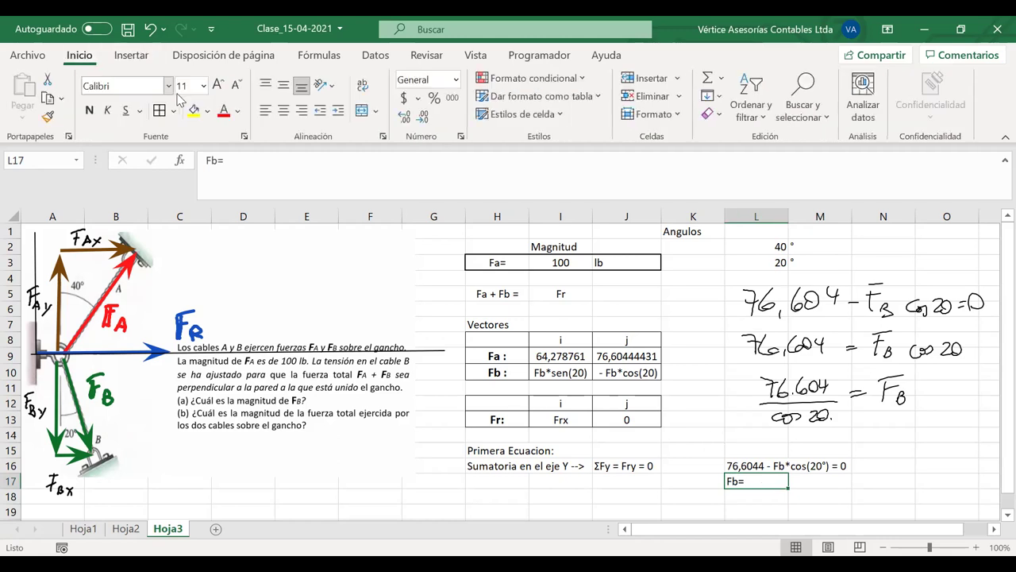
click(283, 111)
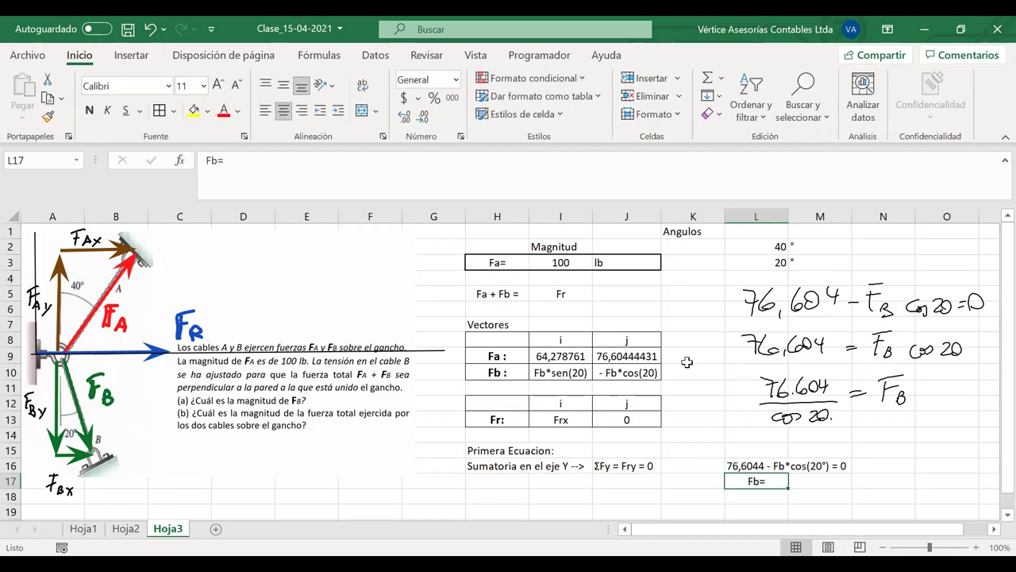
- Calculate Fb in cell M17 with the formula =J9/cos(L3*pi()/180)
click(810, 482)
text(=)
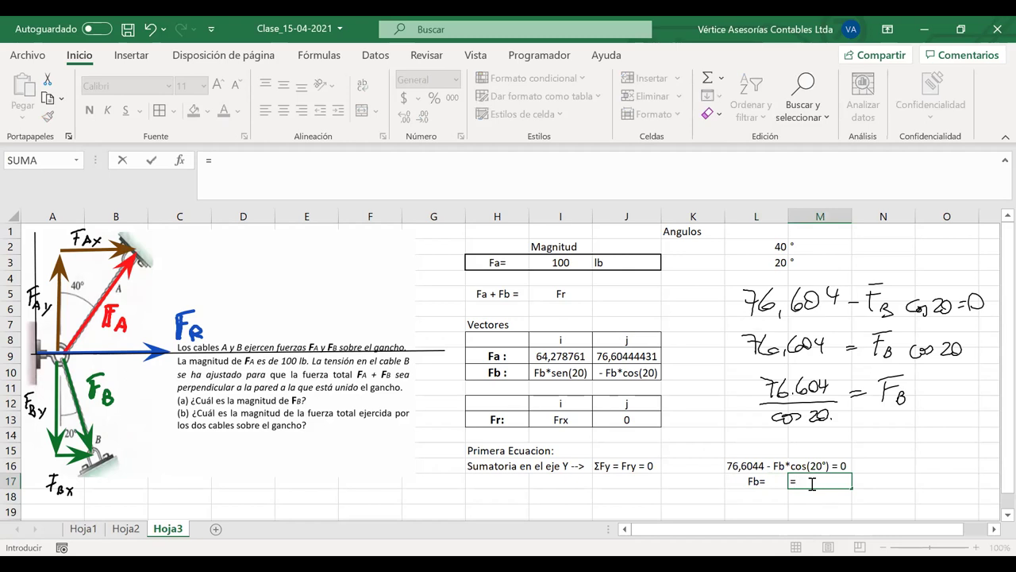
click(626, 356)
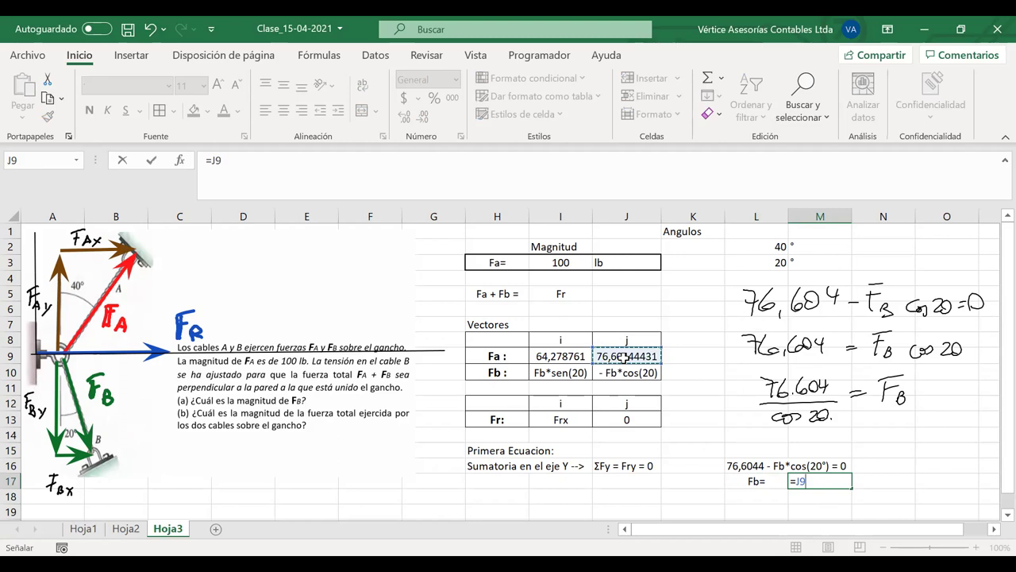
text(/cos)
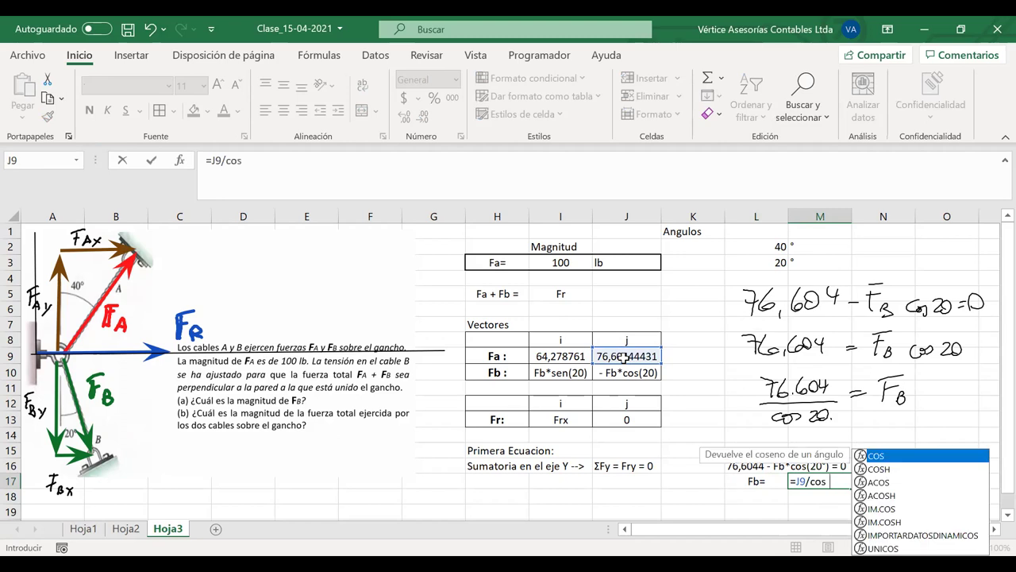
text(()
click(762, 263)
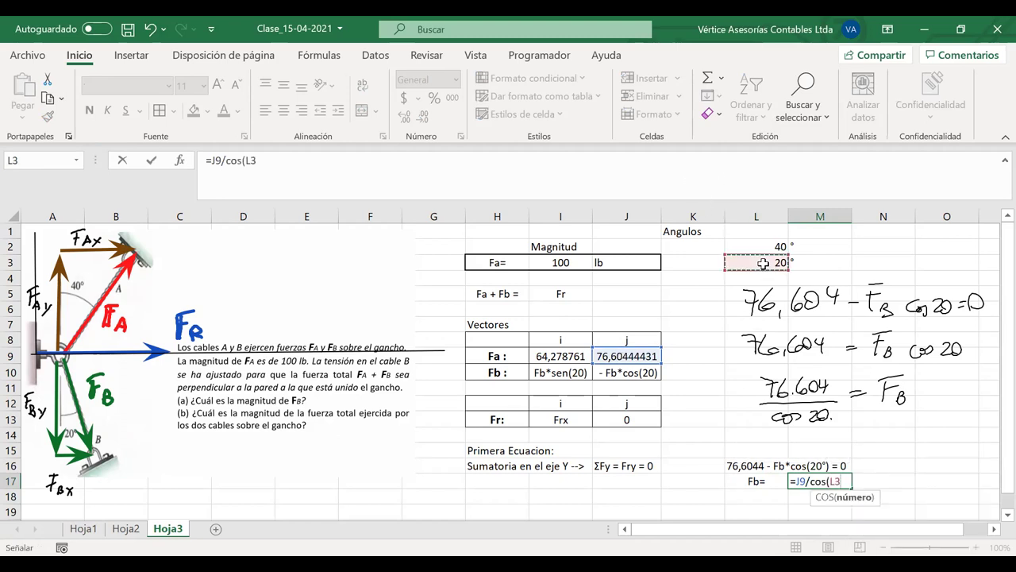
text(*pi()/180)
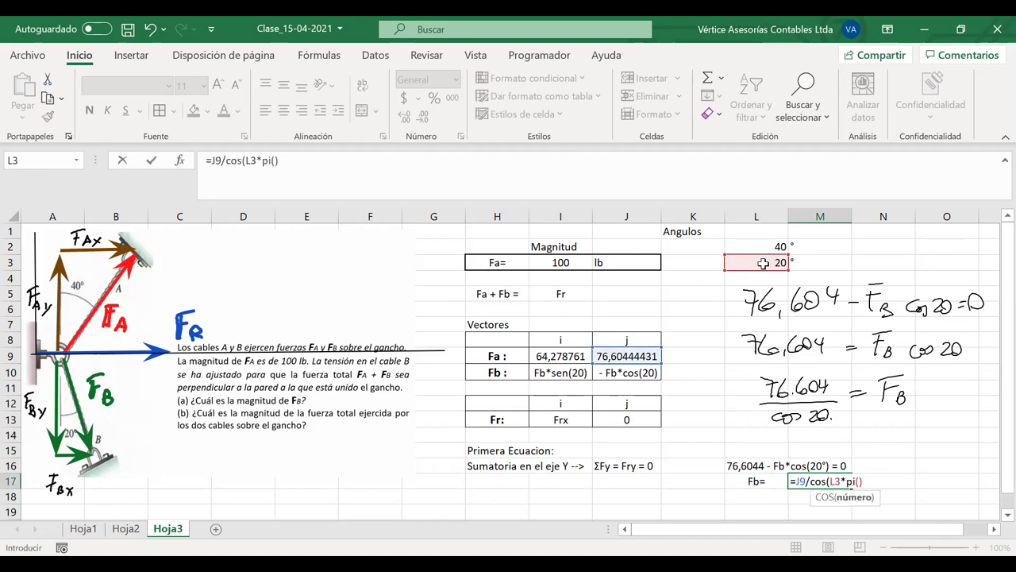
text())
key(Return)
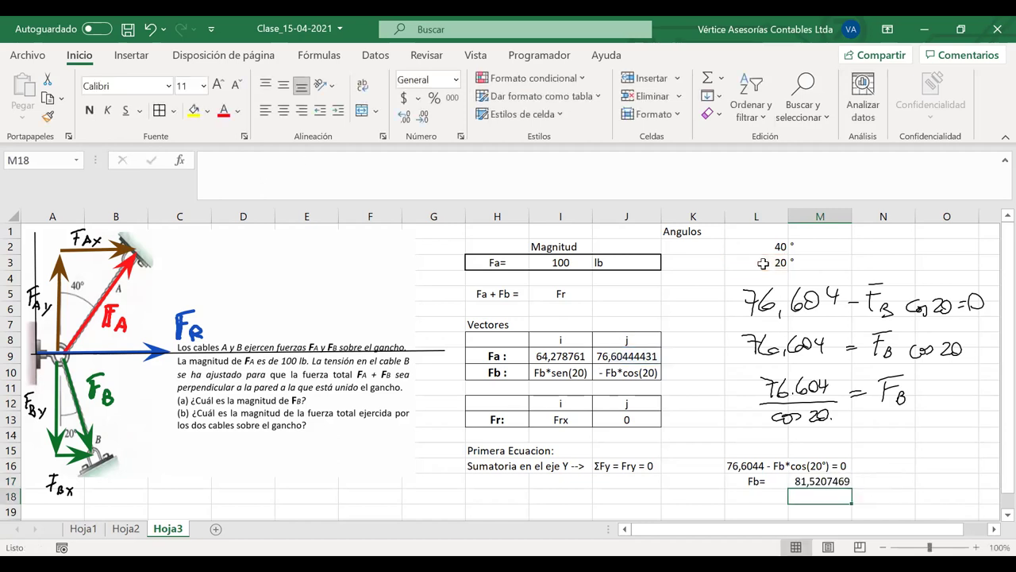
- Add the unit N in cell N17 and format the Fb result L17:N17 in bold with yellow fill
click(873, 482)
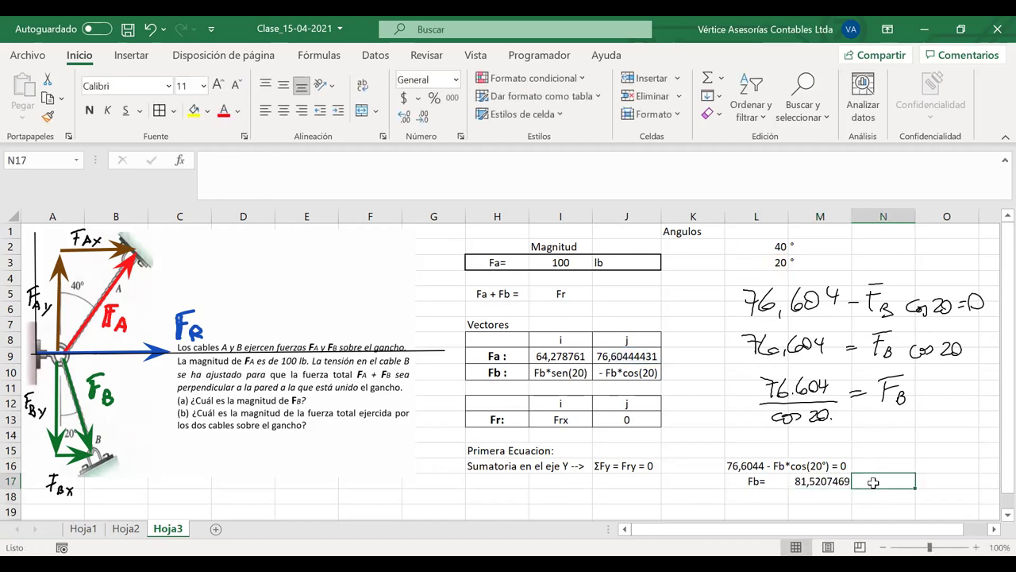
text(N)
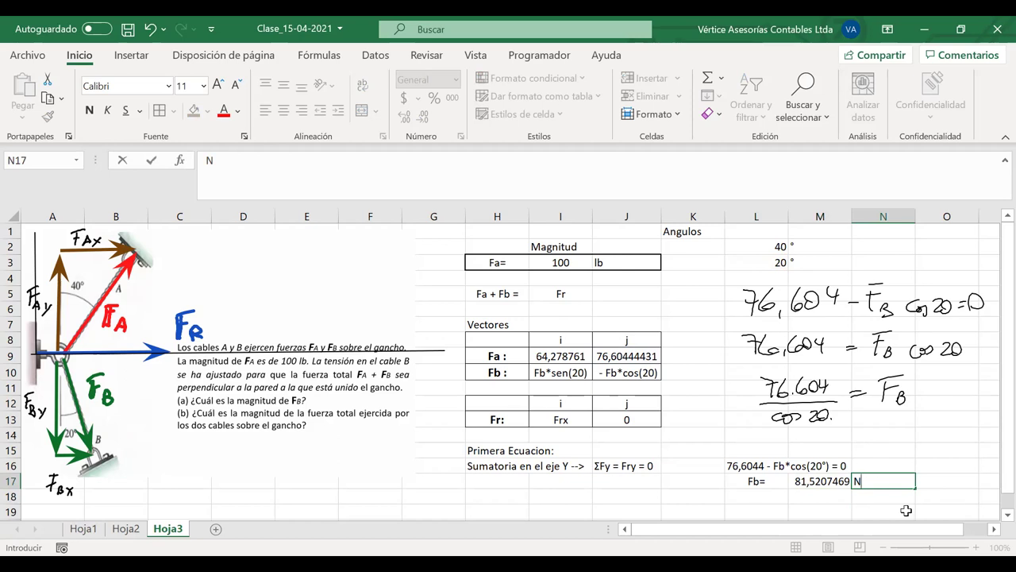
drag(767, 483, 865, 482)
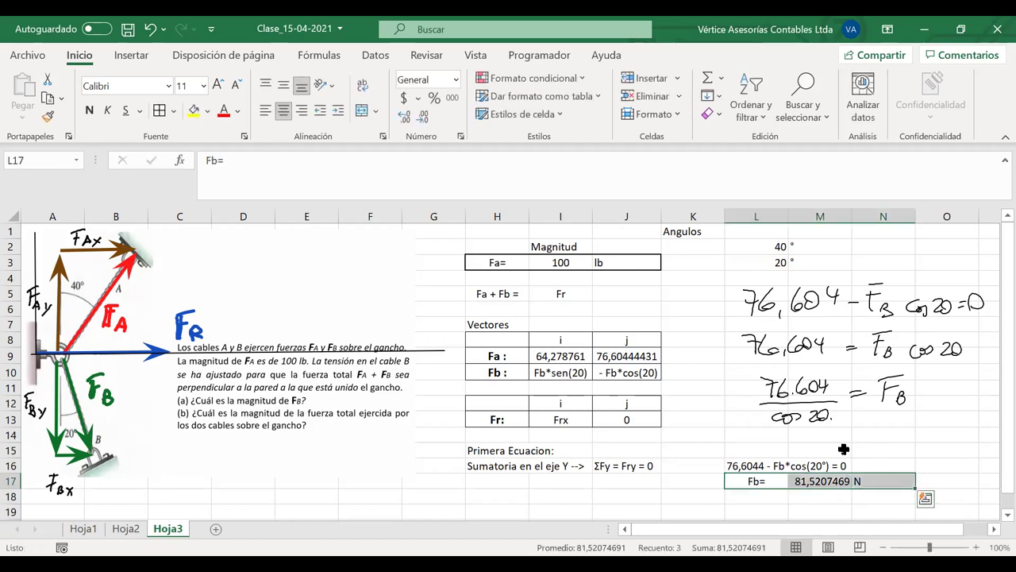
click(193, 111)
click(89, 112)
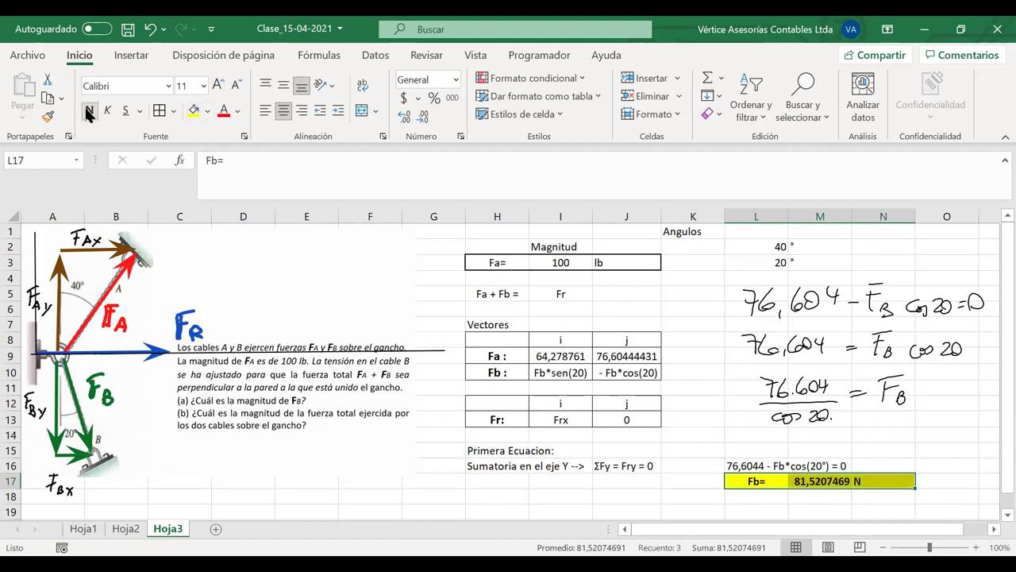
- Add the heading "Segunda Ecuación" in cell H19, correcting the misspelled ending
click(572, 492)
click(503, 509)
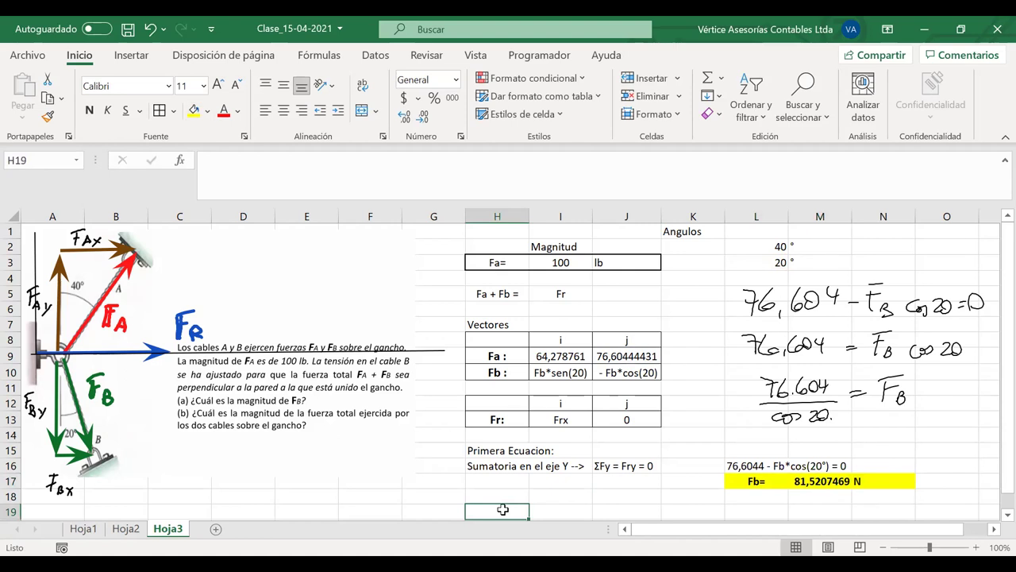
text(Segund)
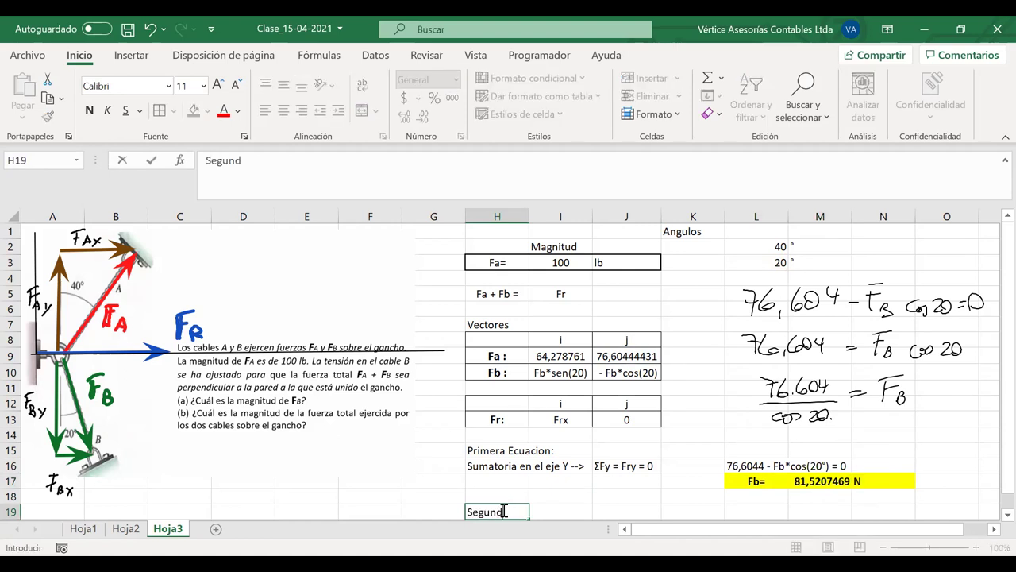
text(a Ecuaciom)
key(Return)
click(508, 496)
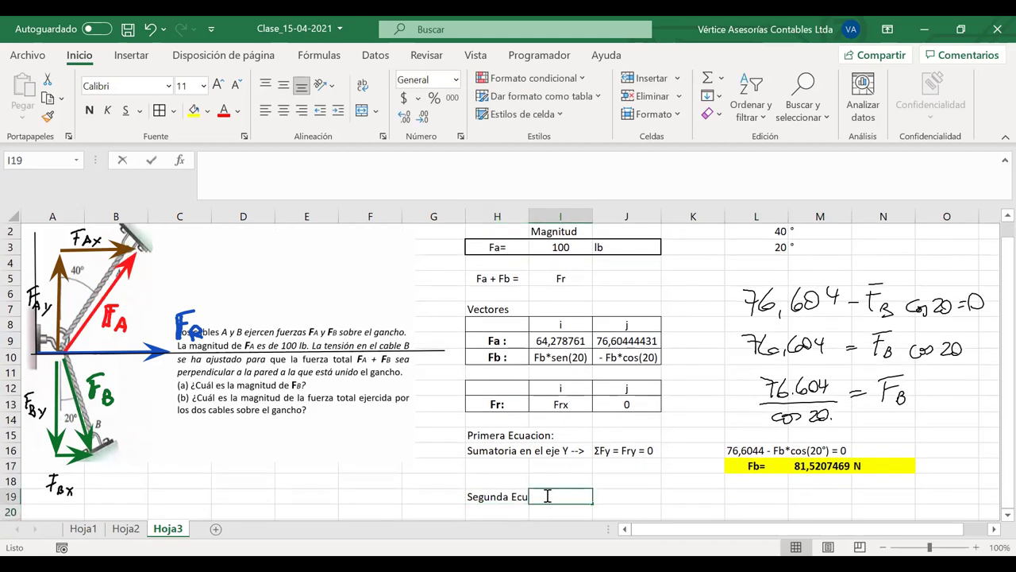
double_click(500, 497)
click(341, 164)
key(BackSpace)
key(BackSpace)
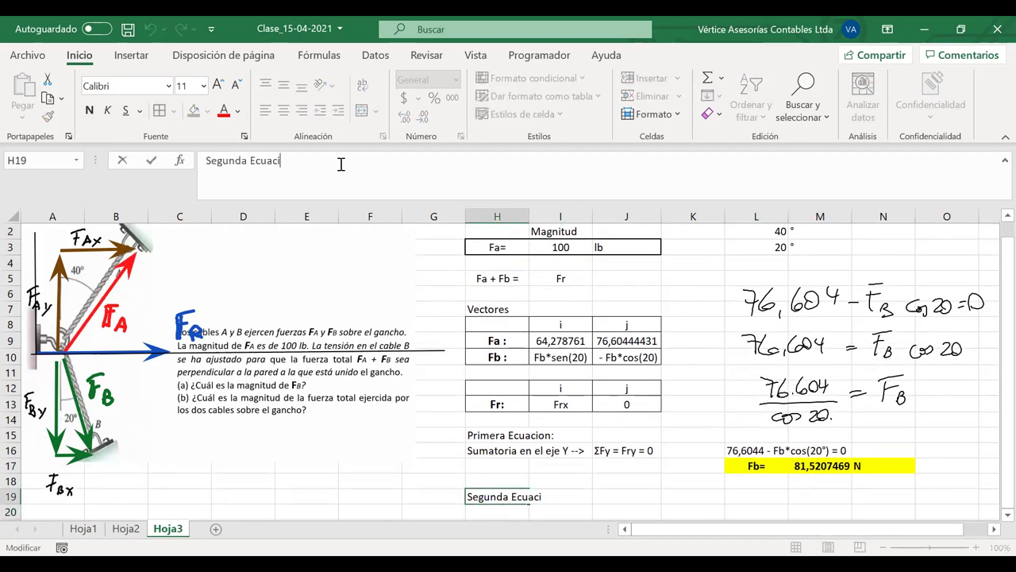
text(ón)
key(Return)
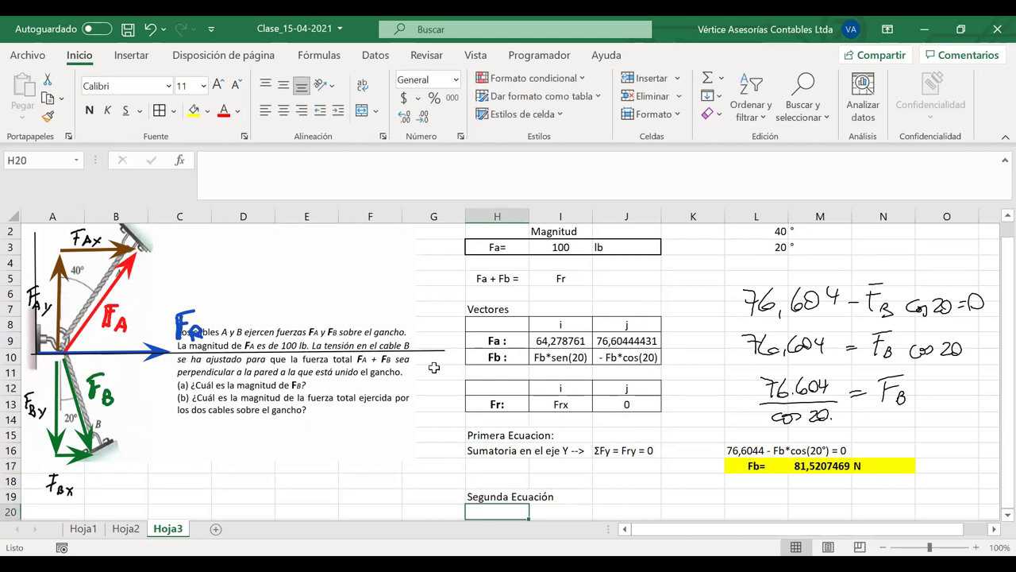
- Enter the label "Sumatoria en el eje X -->" in cell H20
text(Sumatoria e)
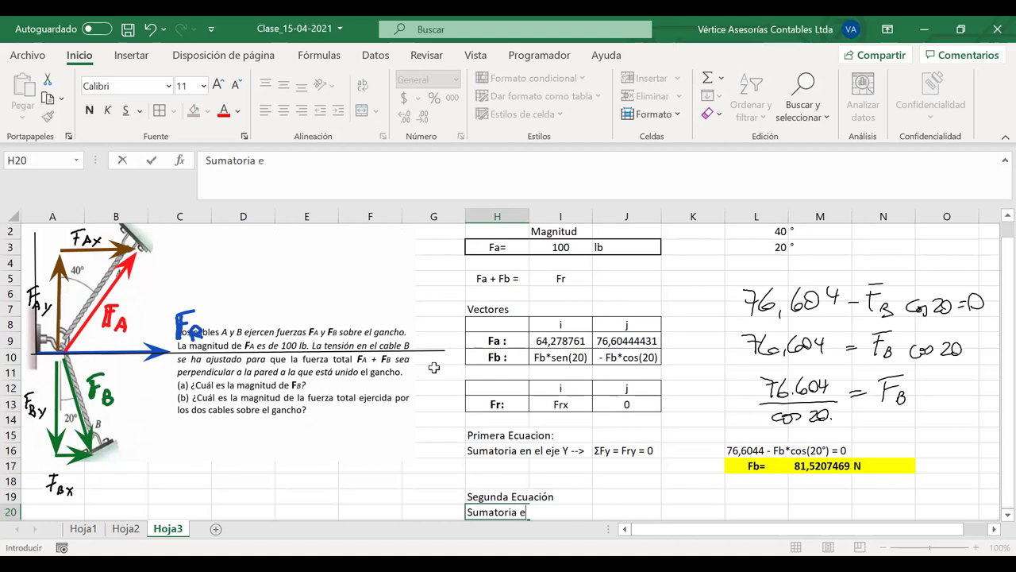
text(n el eje)
text(X -->)
key(Tab)
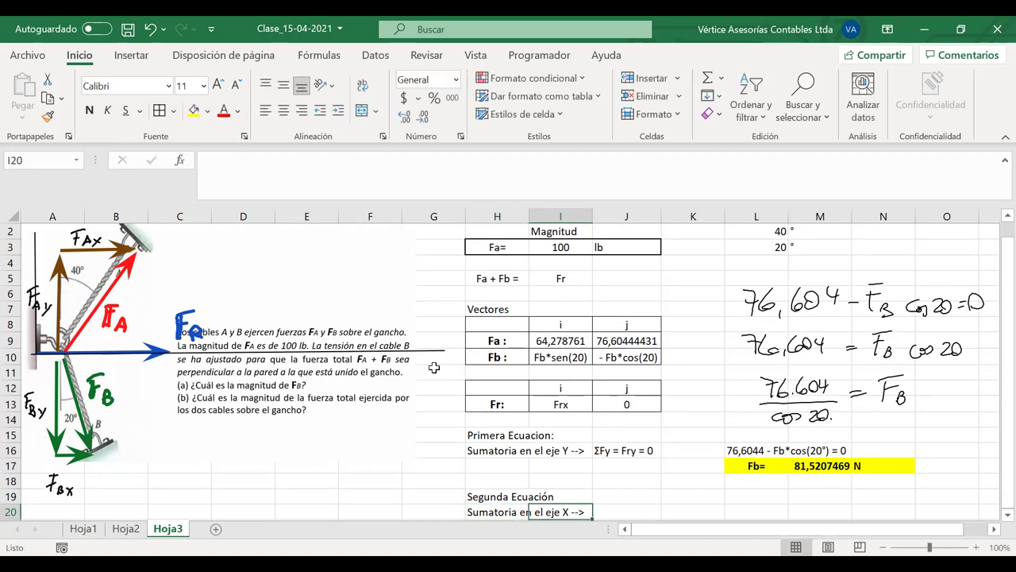
- Copy the text "ΣFy = Fry" from the condition in J16 into cell J20
click(607, 450)
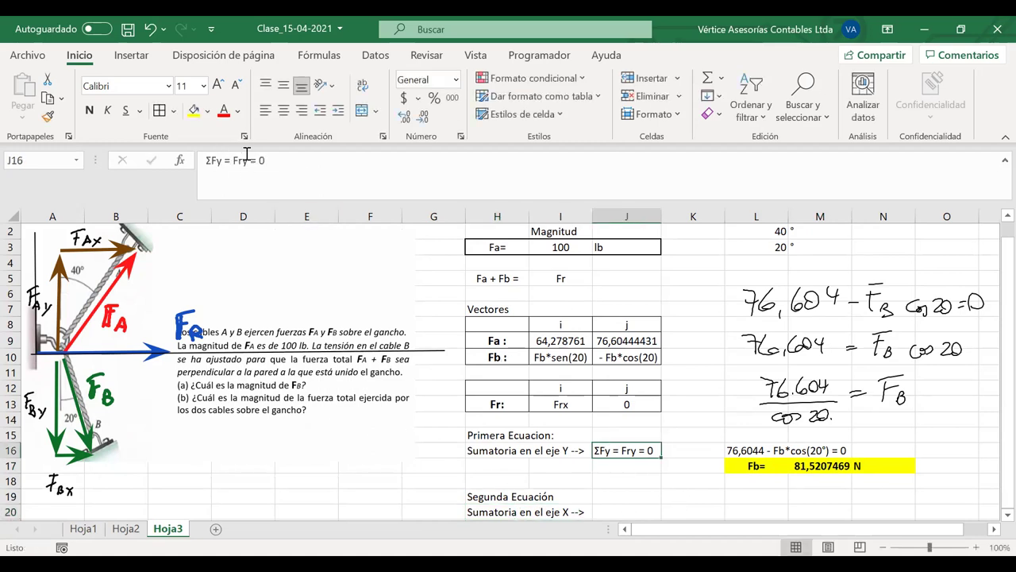
drag(246, 158, 174, 164)
key(ctrl+c)
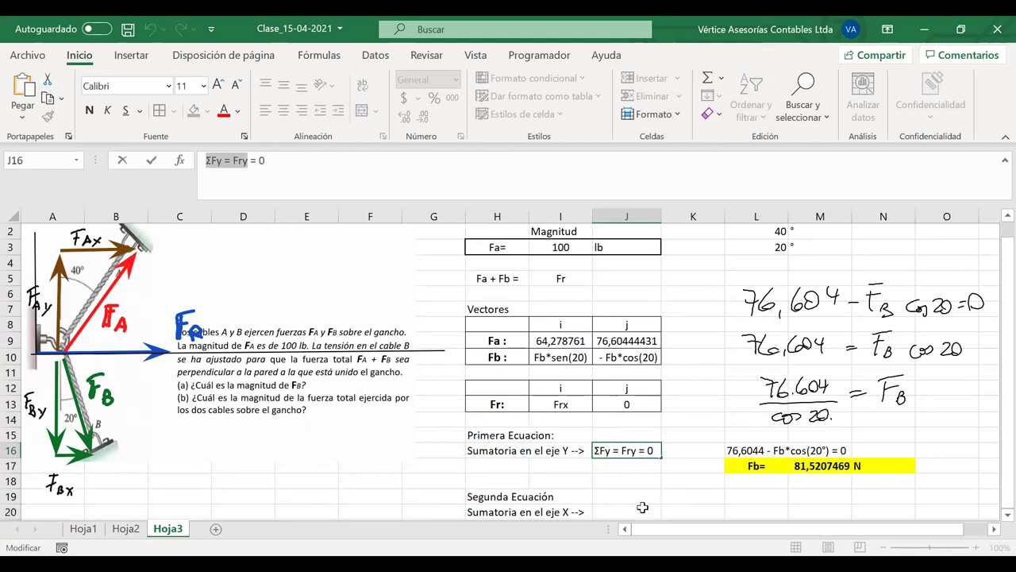
click(631, 509)
key(ctrl+v)
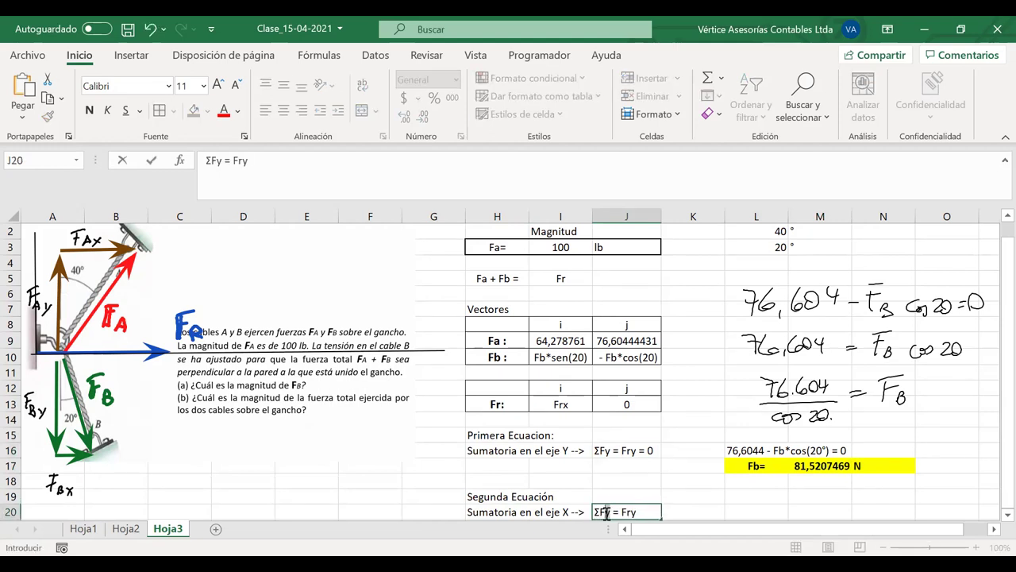
- Change both y subscripts in J20 to x so the condition reads "ΣFx = Frx"
click(605, 513)
key(BackSpace)
text(x)
click(721, 515)
click(638, 511)
key(F2)
key(BackSpace)
text(x)
click(700, 511)
scroll(700, 511, down, 1)
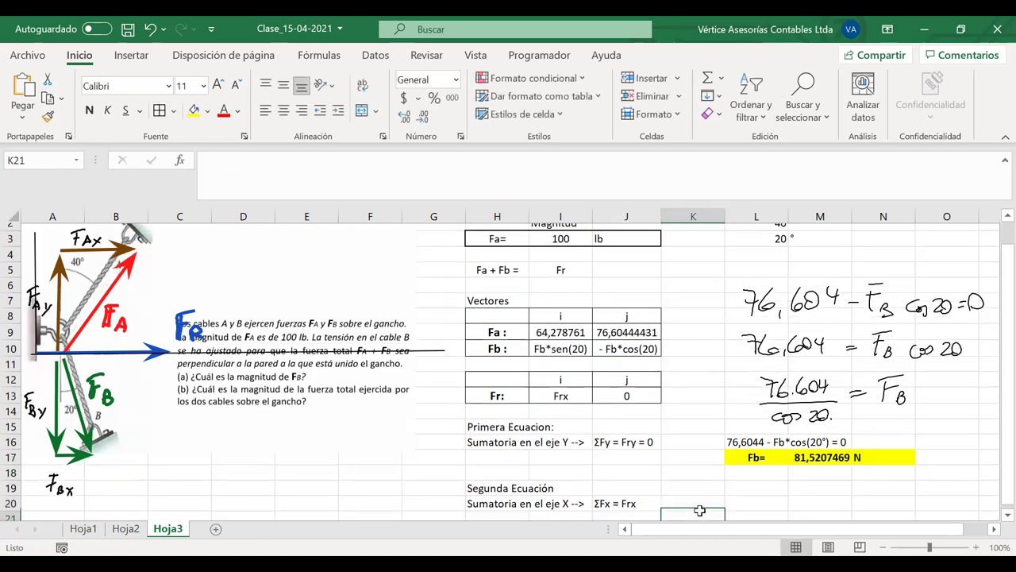
- Enter the left side of the X-axis equation, "64,278 + Fb*sen(20°) =", as text in cell L20
key(Left)
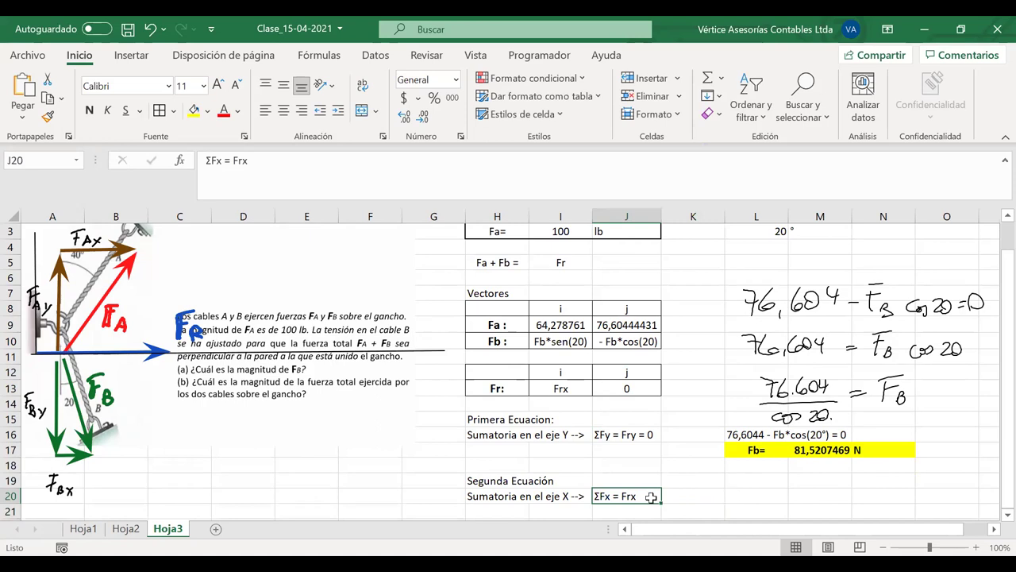
click(751, 496)
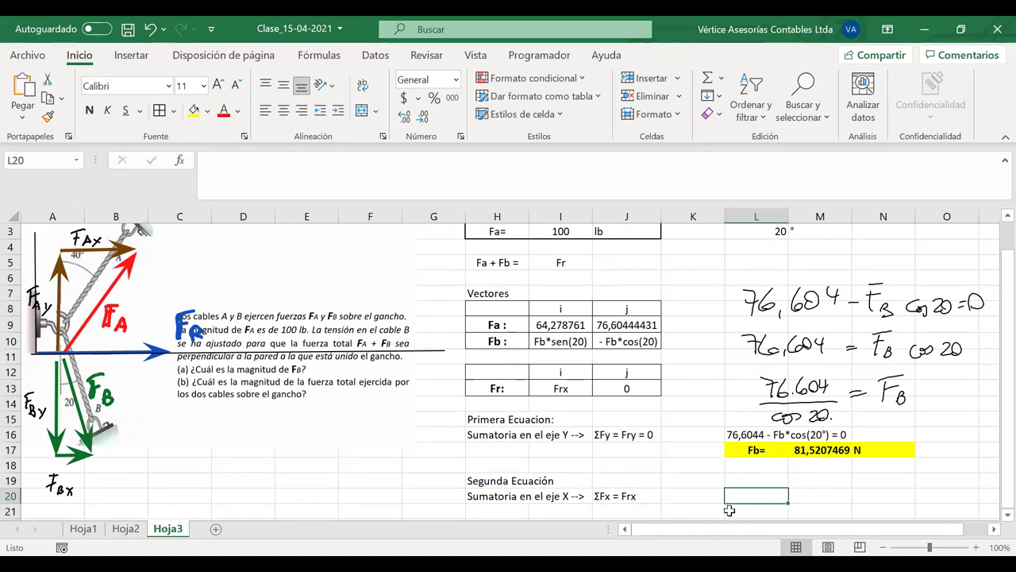
text(64,278)
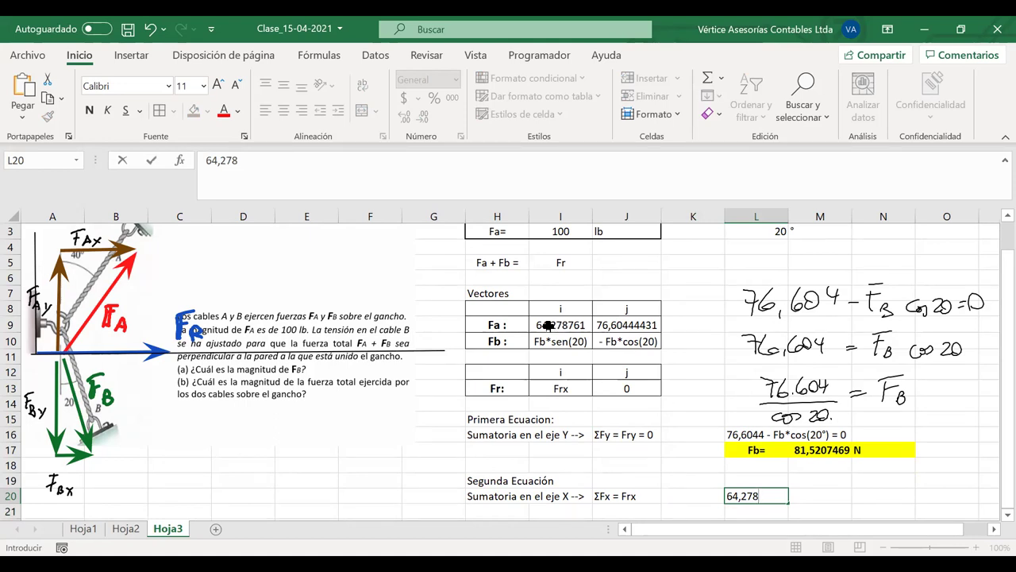
click(562, 327)
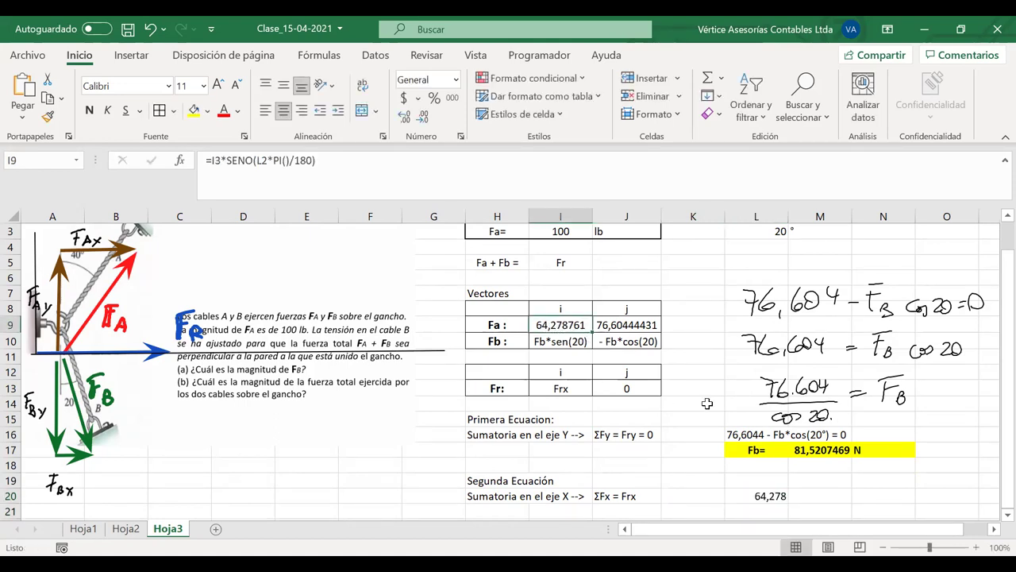
click(774, 495)
click(417, 172)
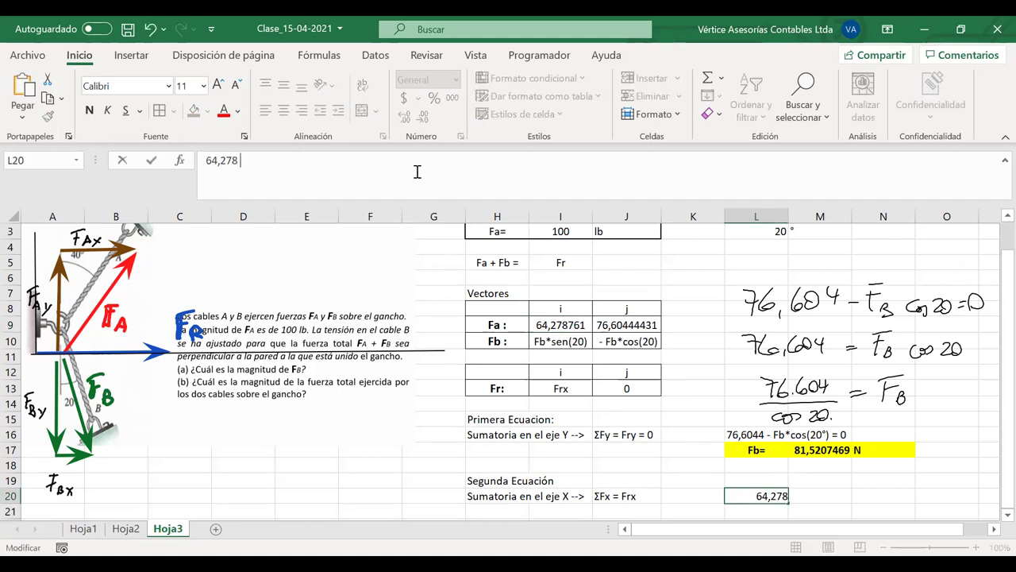
text(+ Fb)
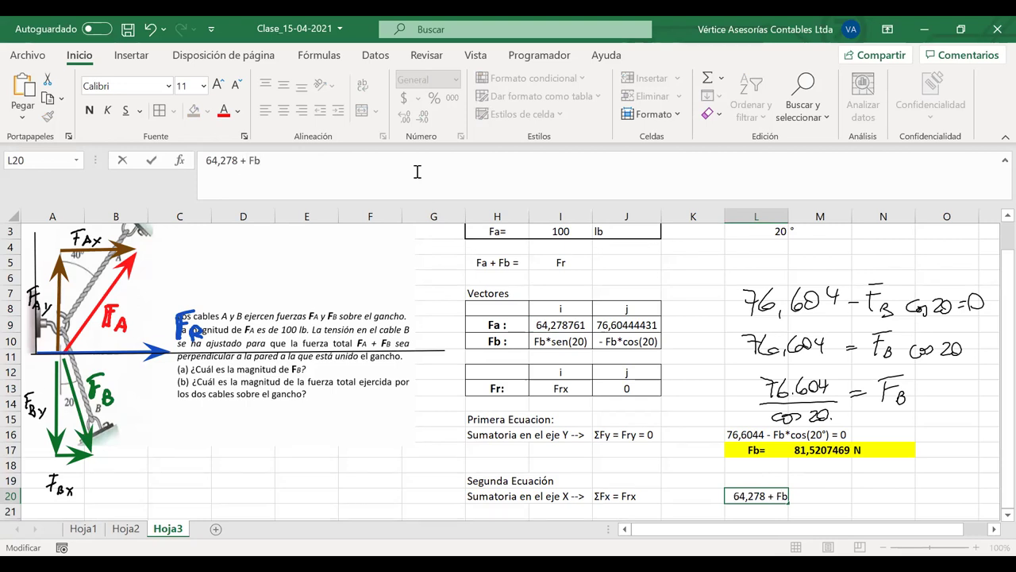
text(*)
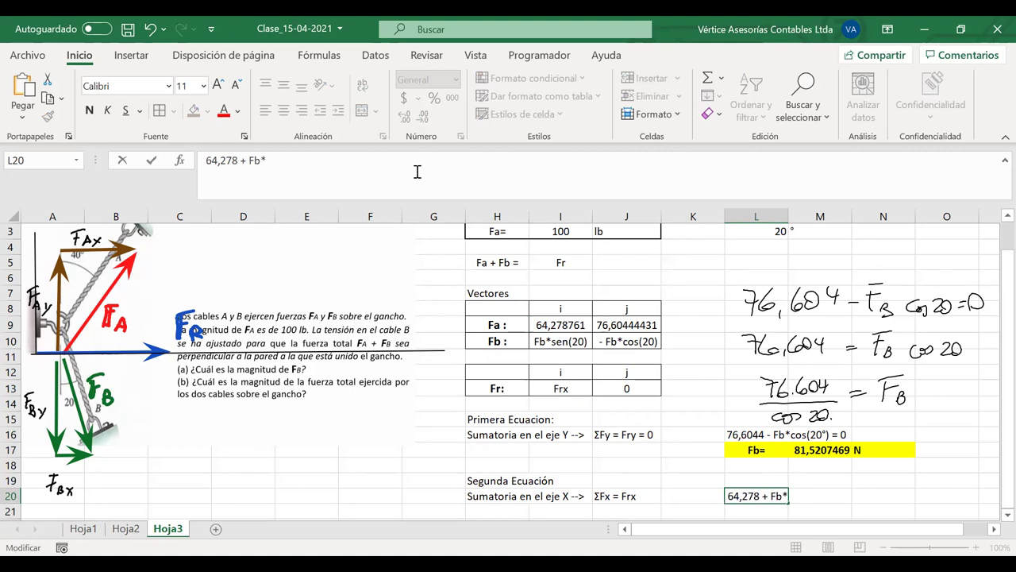
text(sen(20°)
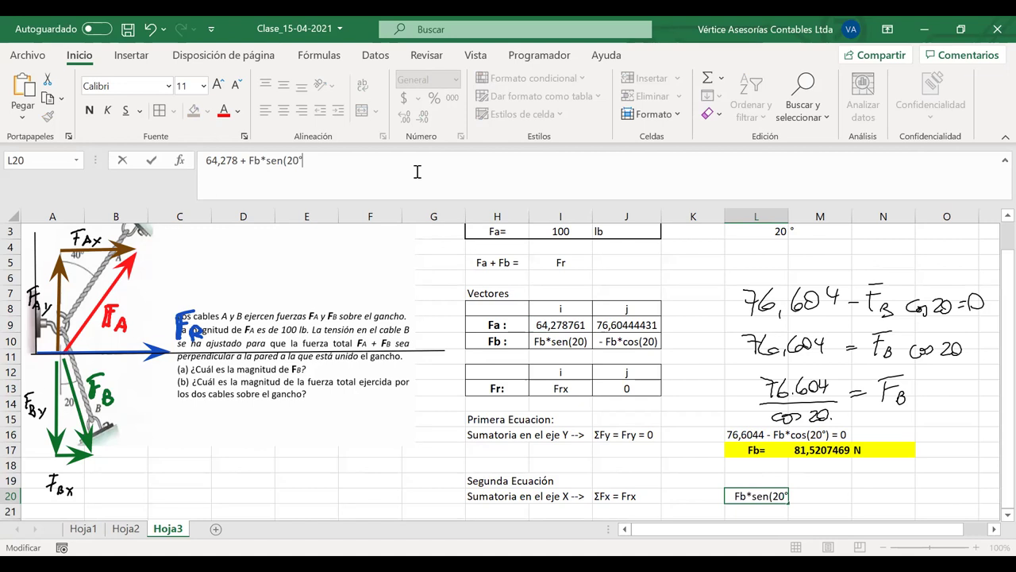
text())
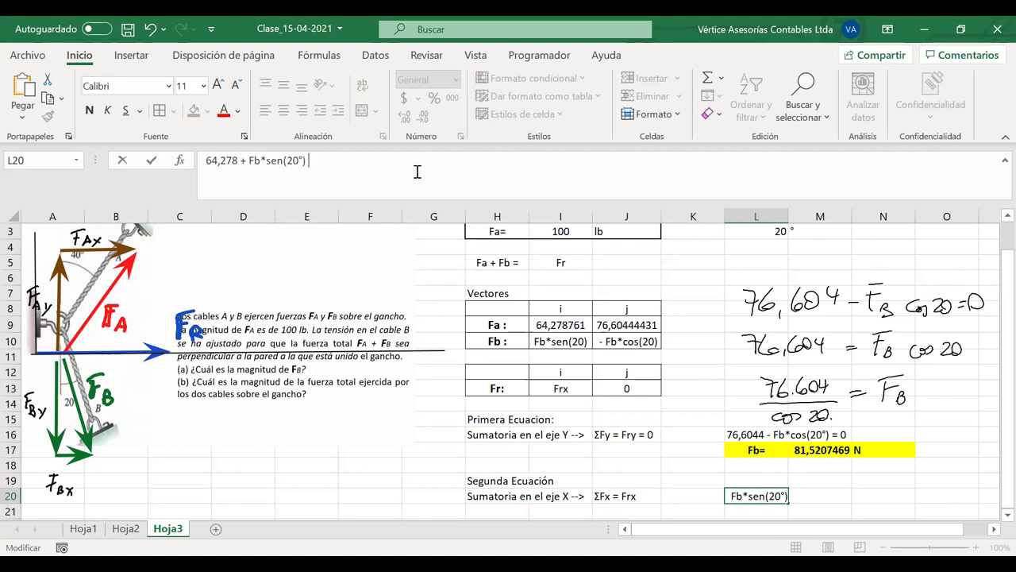
text( =)
key(Return)
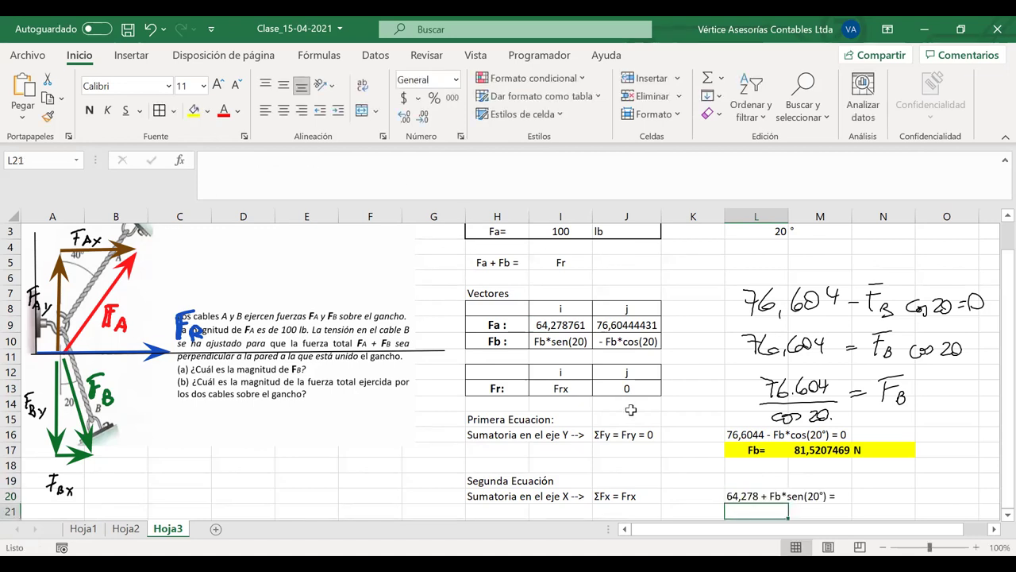
- Complete the equation in L20 with "Frx" and merge and center it across L20:N20
click(766, 497)
click(395, 171)
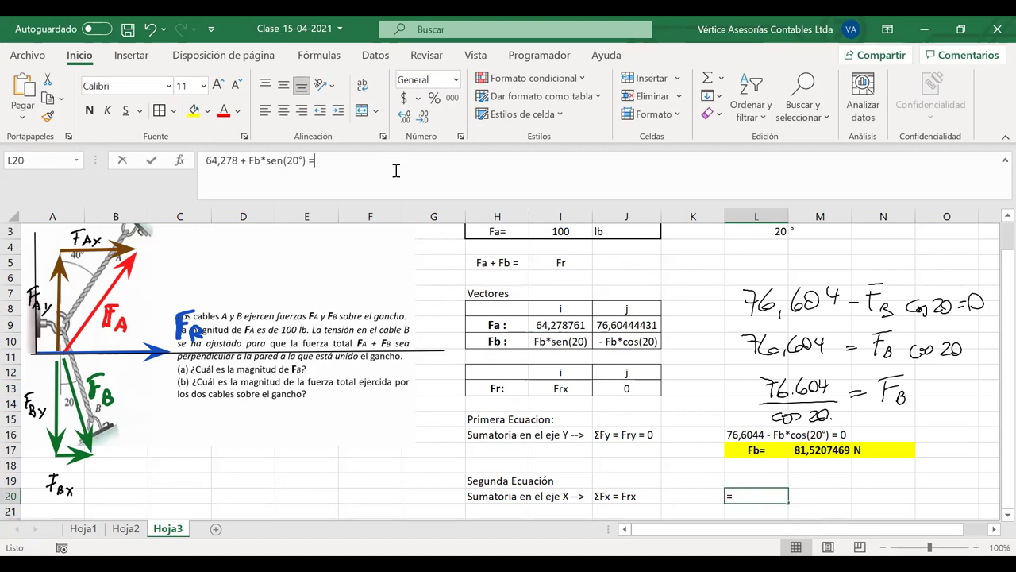
text(Fr)
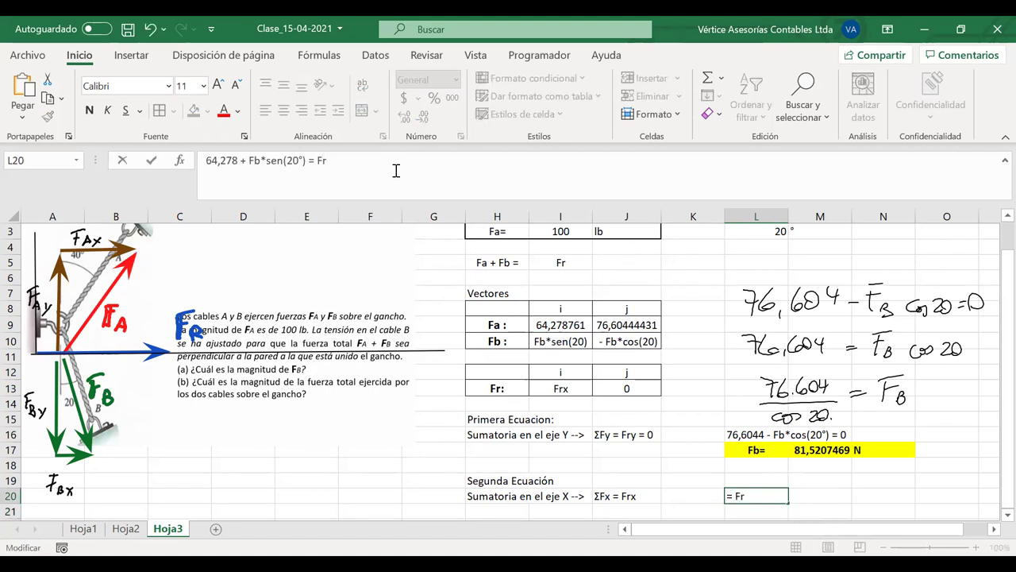
text(x)
key(Return)
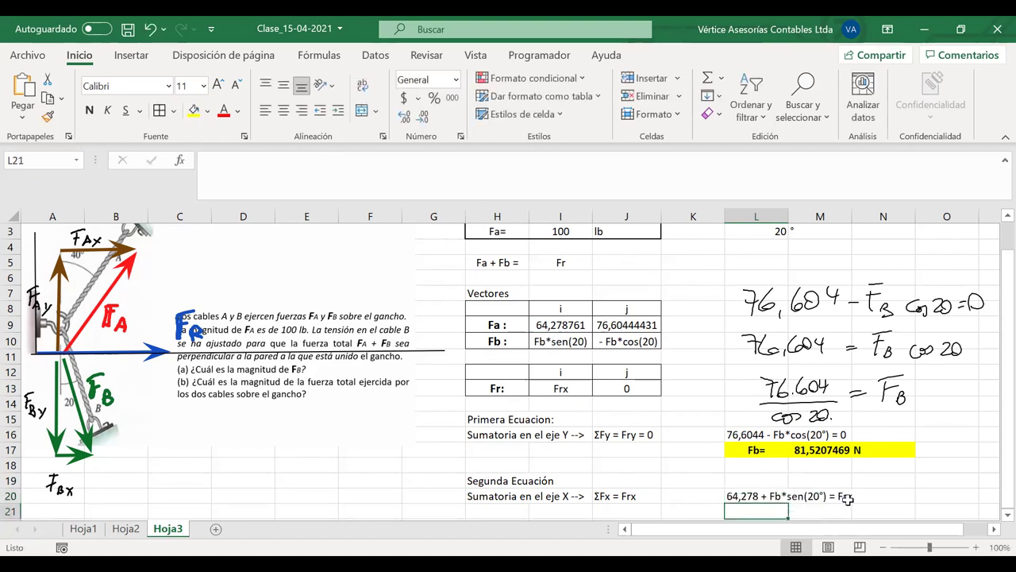
drag(877, 500, 729, 497)
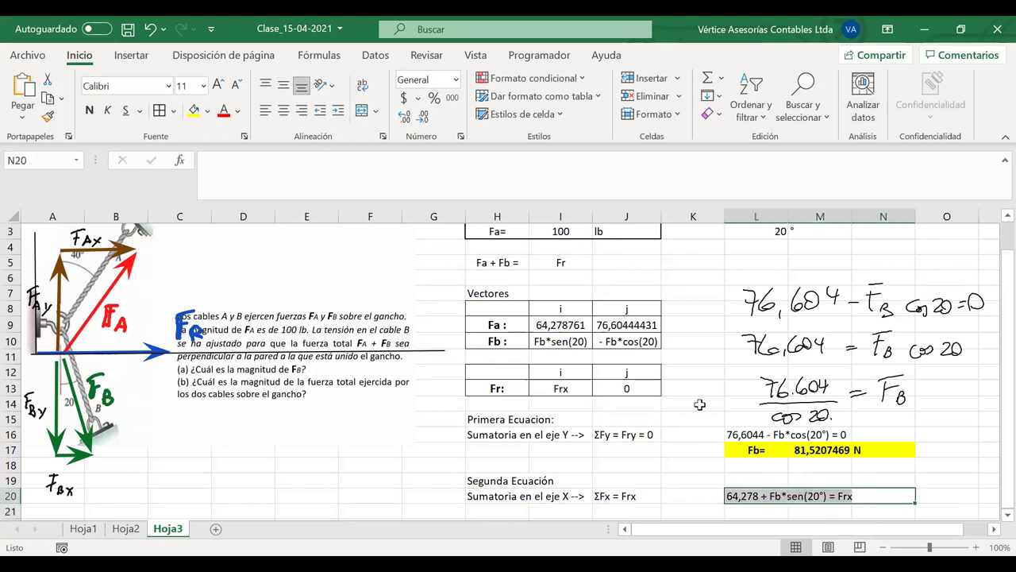
click(362, 110)
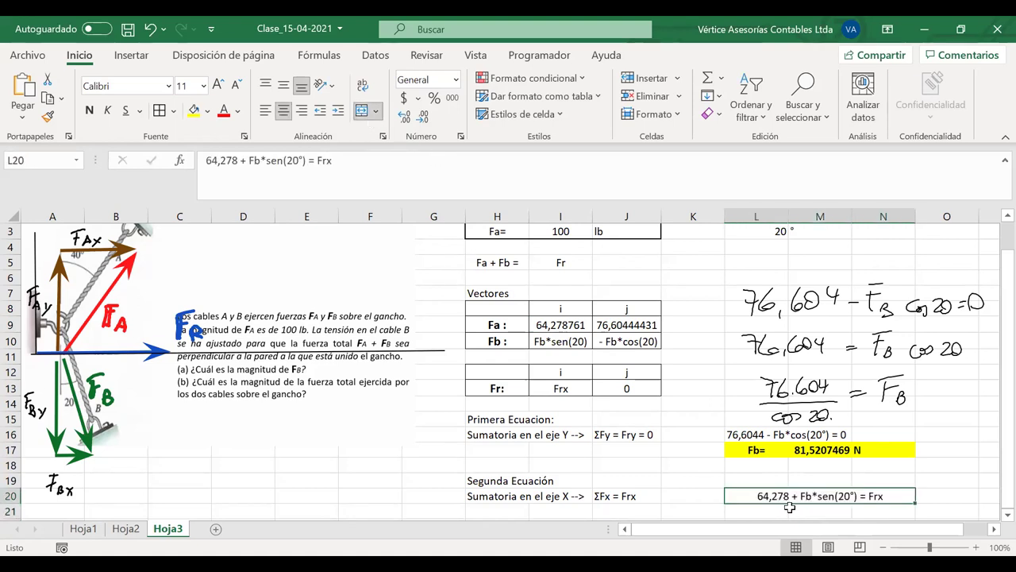
- Erase all the handwritten force arrows and equations drawn over the sheet
scroll(790, 507, down, 1)
scroll(790, 506, up, 1)
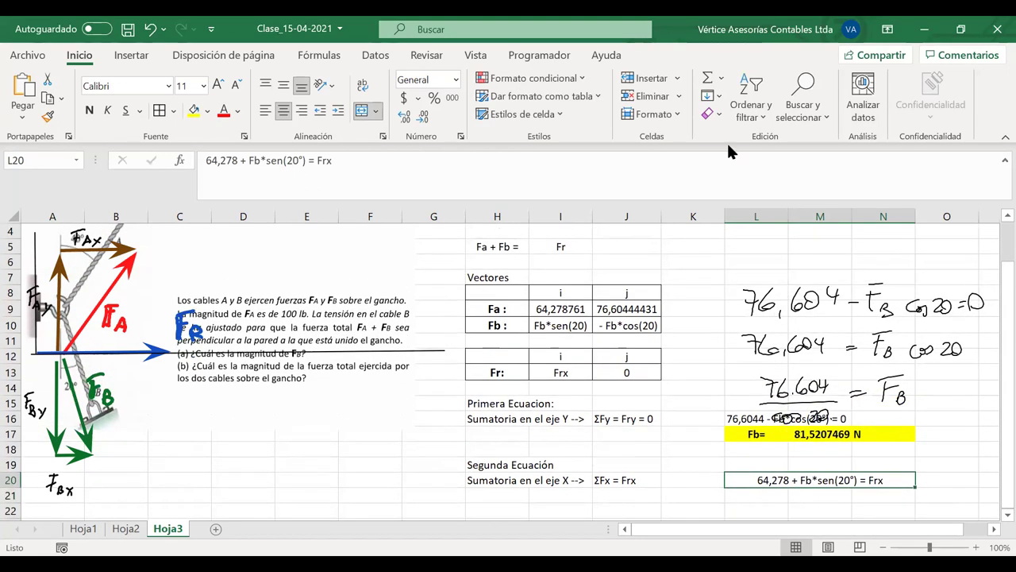
key(e)
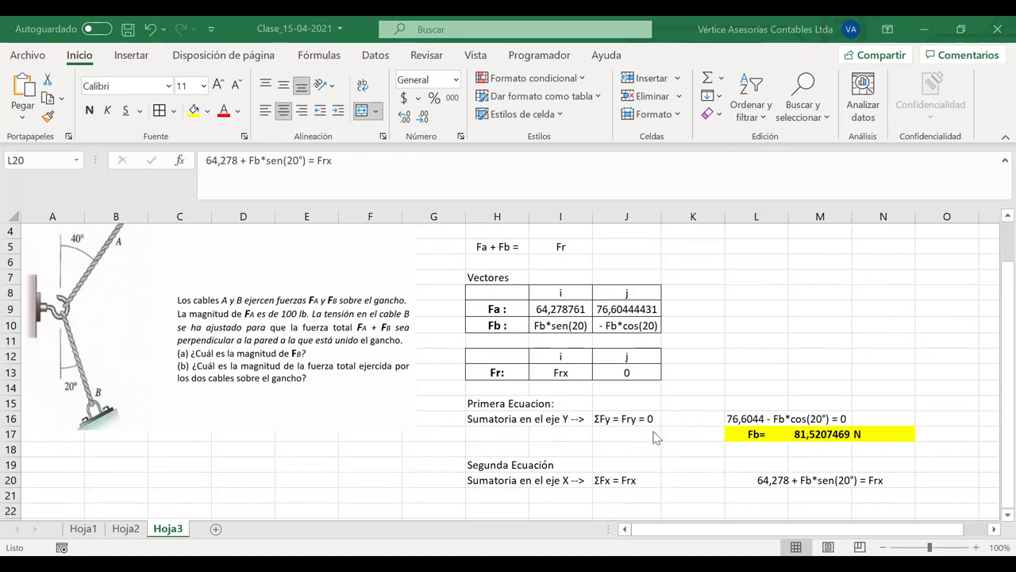
- Open the Fb formula in M17, handwrite "76.6 - FB cos20°" over the sheet, and outline the j components and the ΣFy condition
click(809, 436)
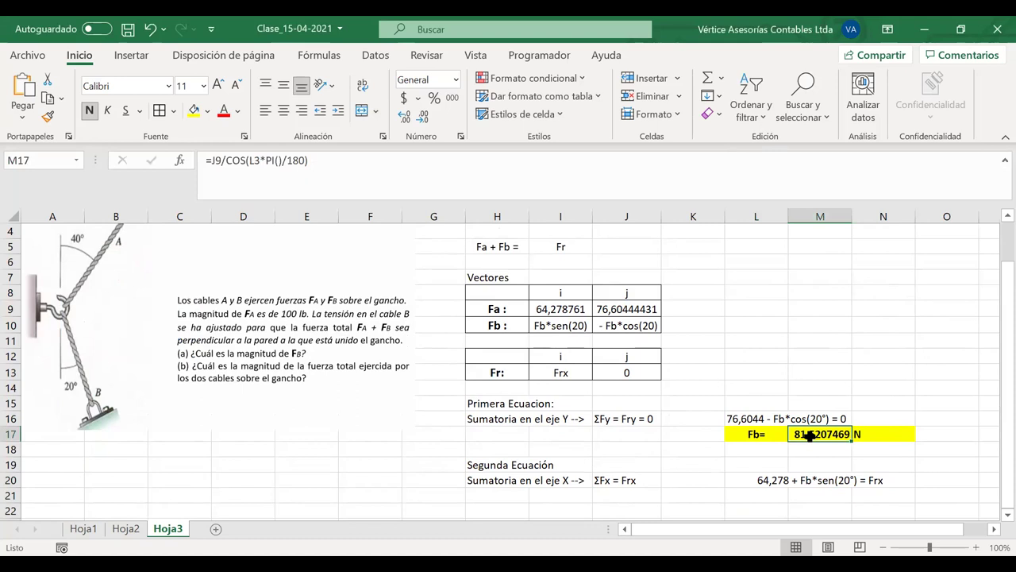
double_click(809, 436)
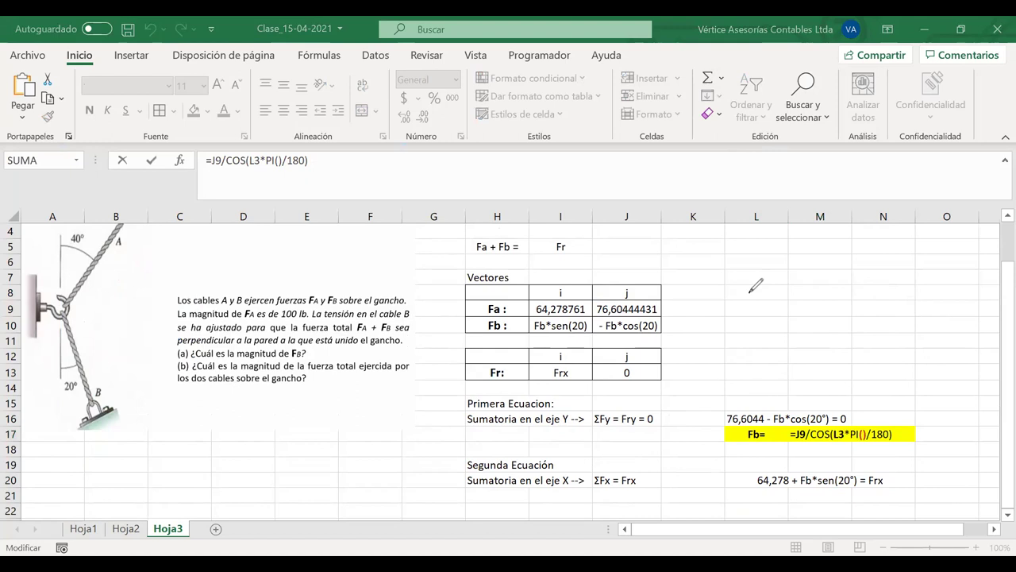
mouse_move(776, 286)
mouse_down()
mouse_move(766, 308)
mouse_move(794, 321)
mouse_move(834, 306)
mouse_move(844, 287)
mouse_move(842, 314)
mouse_move(921, 312)
mouse_move(927, 292)
mouse_up()
mouse_move(601, 299)
mouse_down()
mouse_move(644, 299)
mouse_move(609, 340)
mouse_move(651, 341)
mouse_move(646, 299)
mouse_move(656, 318)
mouse_up()
mouse_move(637, 406)
mouse_down()
mouse_move(652, 408)
mouse_move(598, 411)
mouse_move(636, 435)
mouse_move(654, 398)
mouse_up()
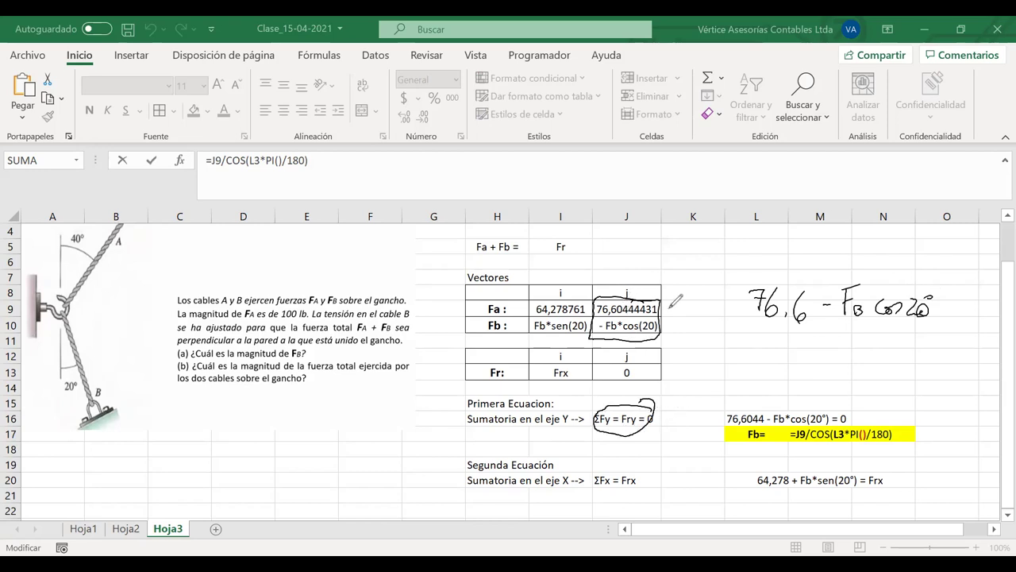
- Mark the j and i components with ticks, circle Fr and the ΣFx = Frx condition, and exit the drawing overlay
drag(669, 306, 685, 289)
drag(667, 322, 685, 315)
drag(651, 368, 673, 362)
drag(512, 355, 520, 357)
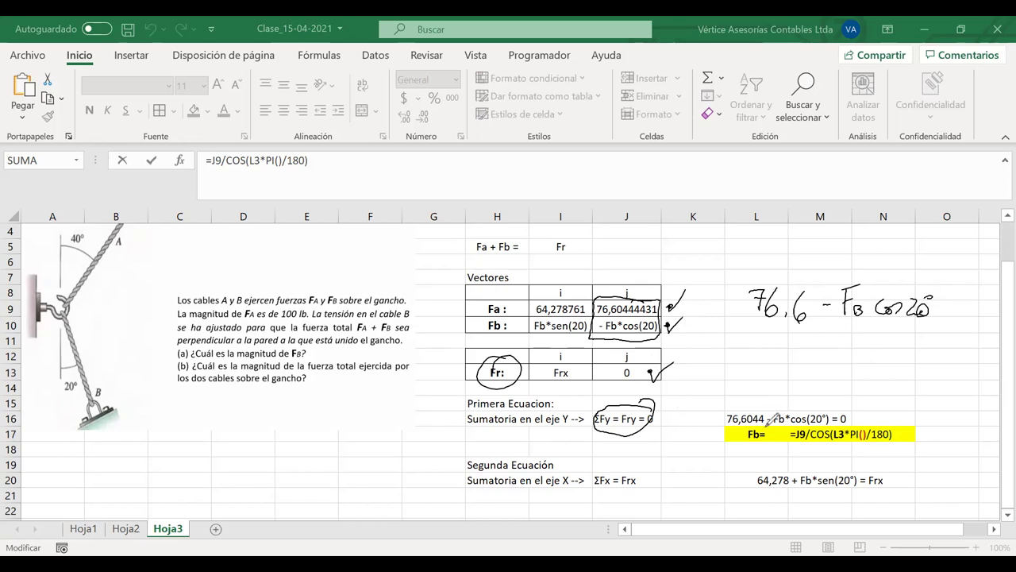
mouse_move(646, 462)
mouse_down()
mouse_move(594, 477)
mouse_move(647, 469)
mouse_up()
drag(559, 275, 534, 306)
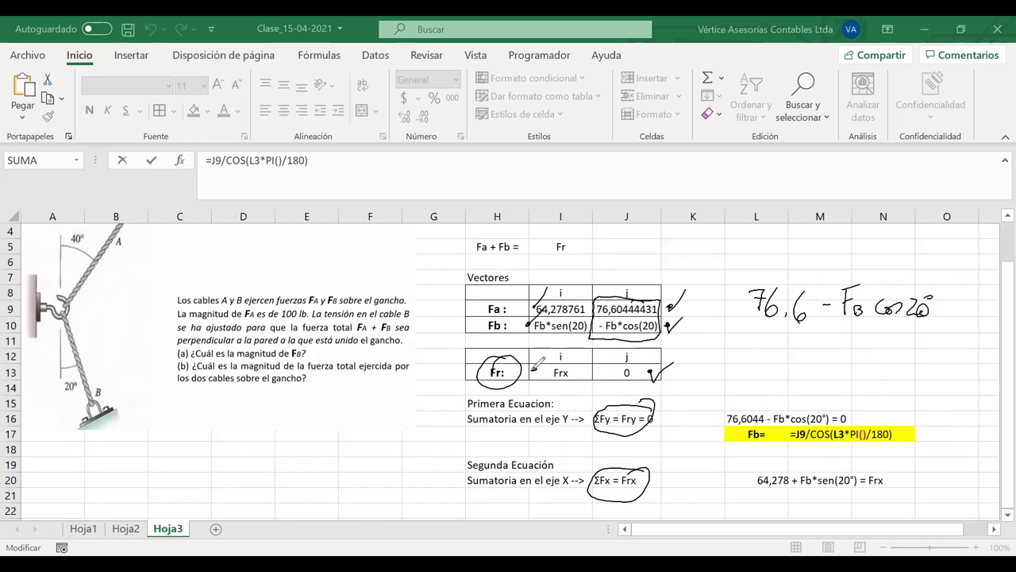
drag(541, 359, 551, 348)
key(Escape)
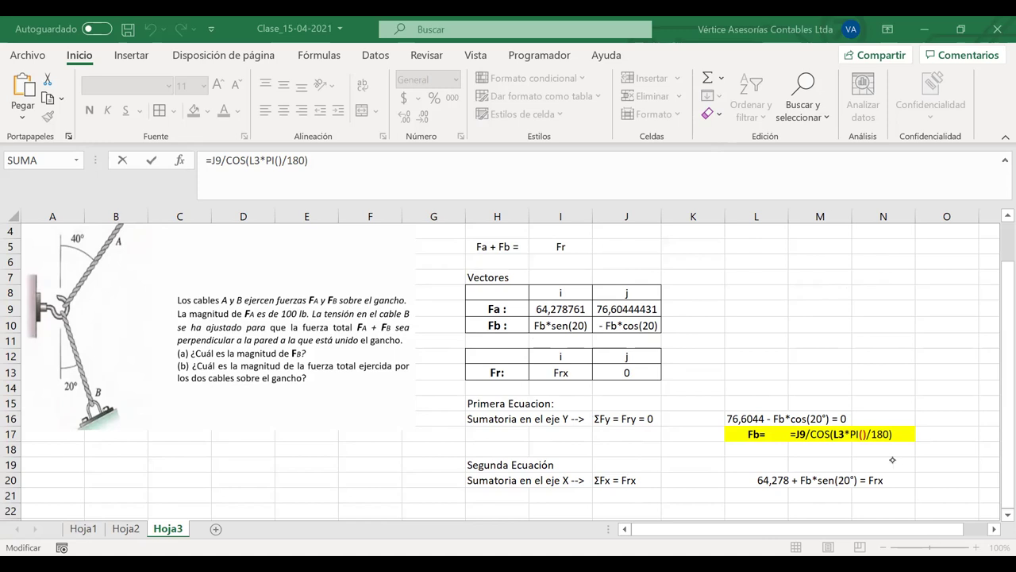
- Remove the stray M21 reference from the Fb formula in M17 and commit it as =J9/COS(L3*PI()/180)
click(833, 493)
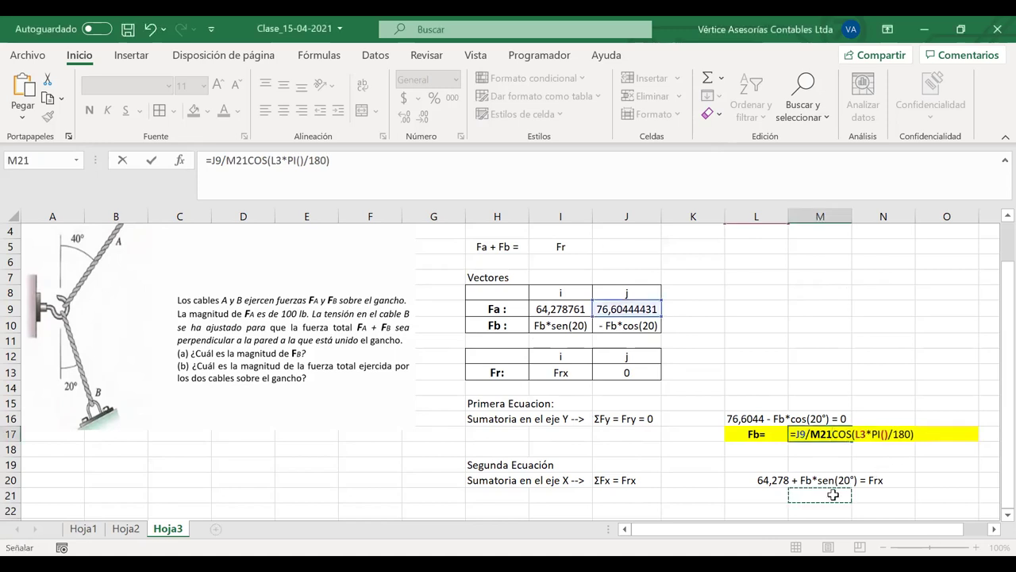
key(BackSpace)
key(BackSpace)
key(BackSpace)
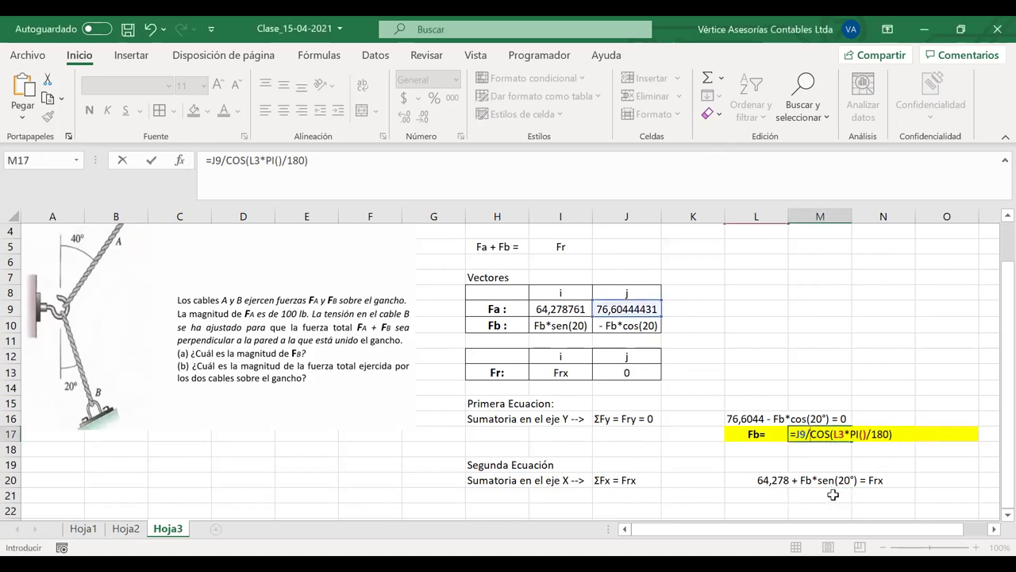
key(Return)
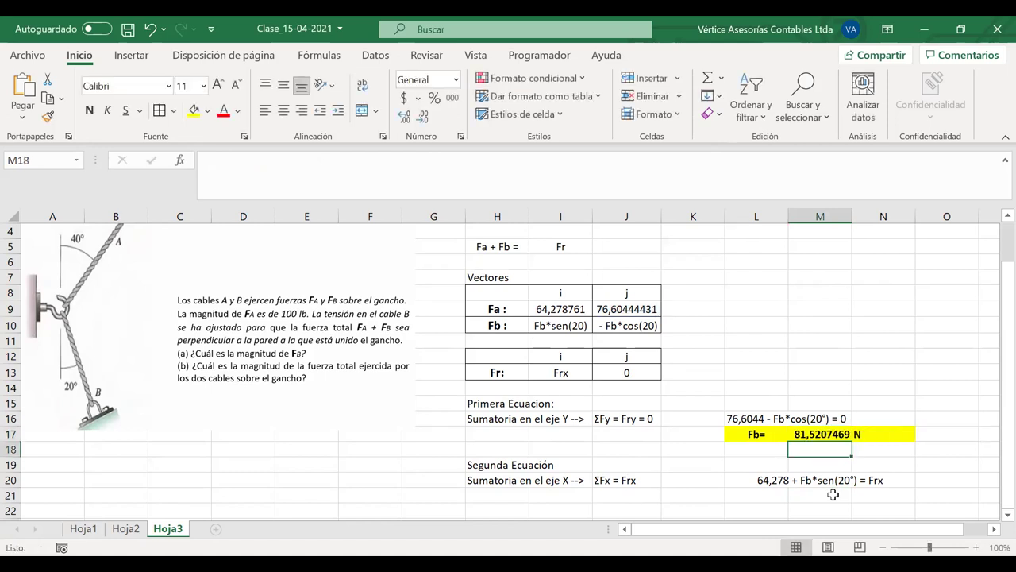
- Enter the label "Frx=" in cell L21 and center it
click(768, 498)
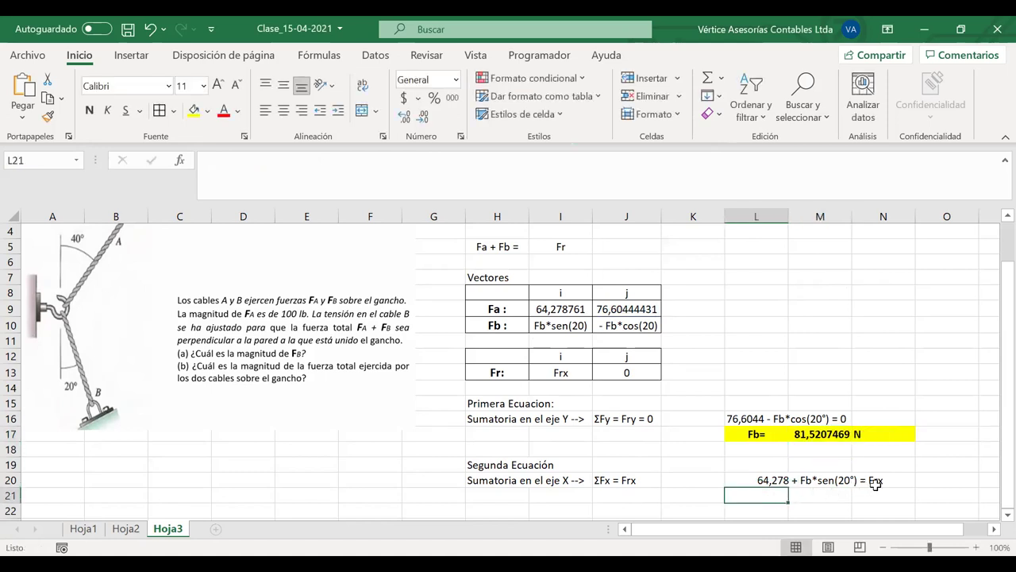
text(Fr)
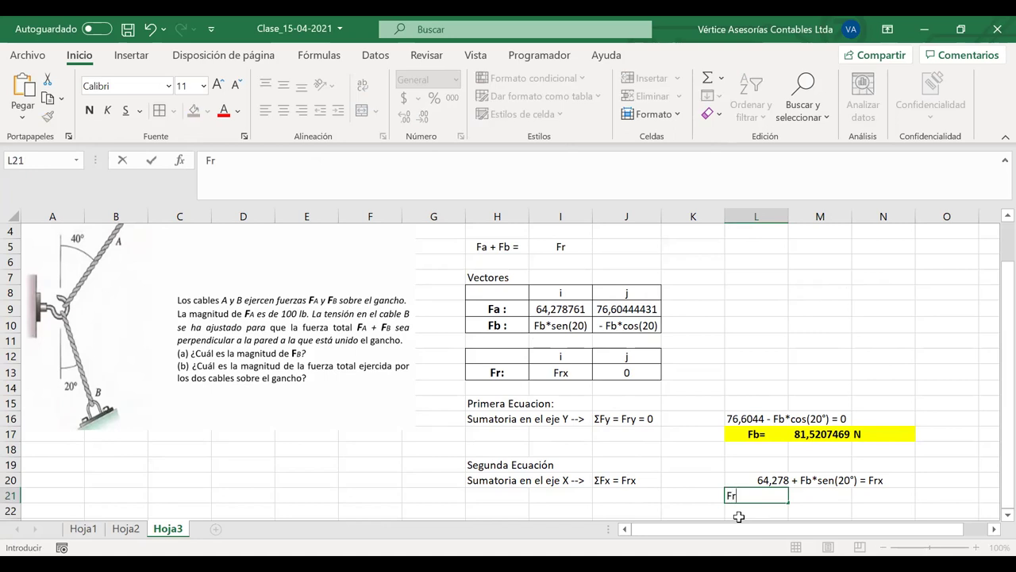
text(x=)
click(825, 495)
click(775, 496)
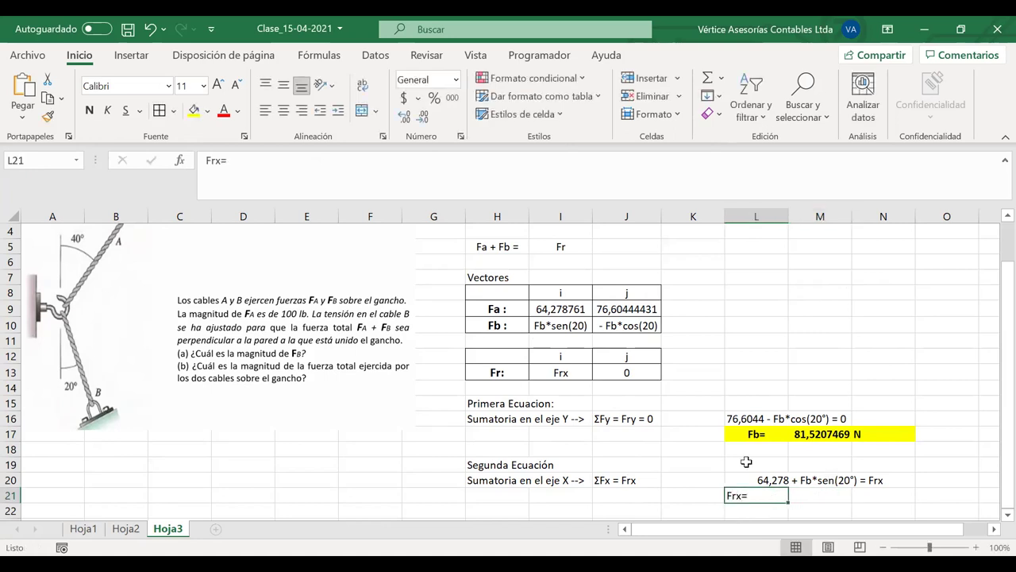
click(280, 111)
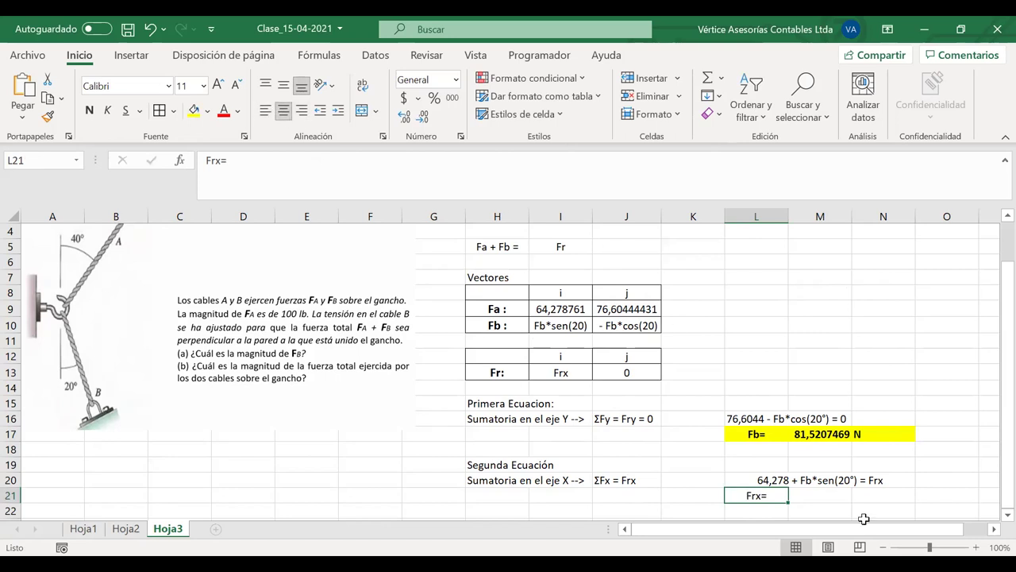
- Copy the bold yellow formatting of the Fb result row L17:N17 onto L21:N21 and enter the unit N in N21
click(802, 493)
drag(762, 434, 909, 434)
click(48, 116)
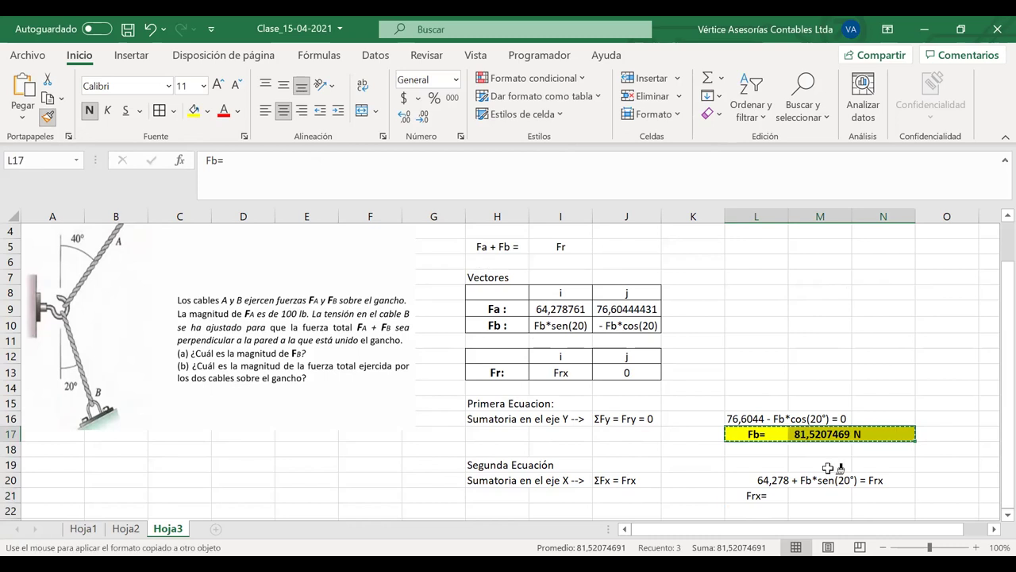
mouse_move(754, 495)
mouse_down()
mouse_move(845, 484)
mouse_move(897, 498)
mouse_move(886, 501)
mouse_up()
click(867, 497)
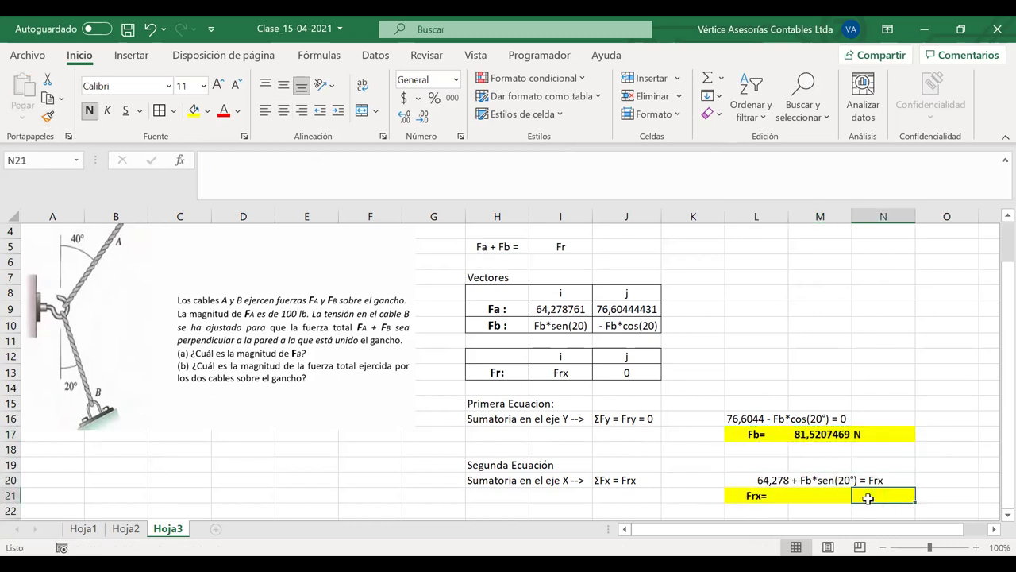
text(N)
- Begin the Frx formula in M21 as =I9+M17, adding Fa's i component to the calculated Fb value
click(804, 496)
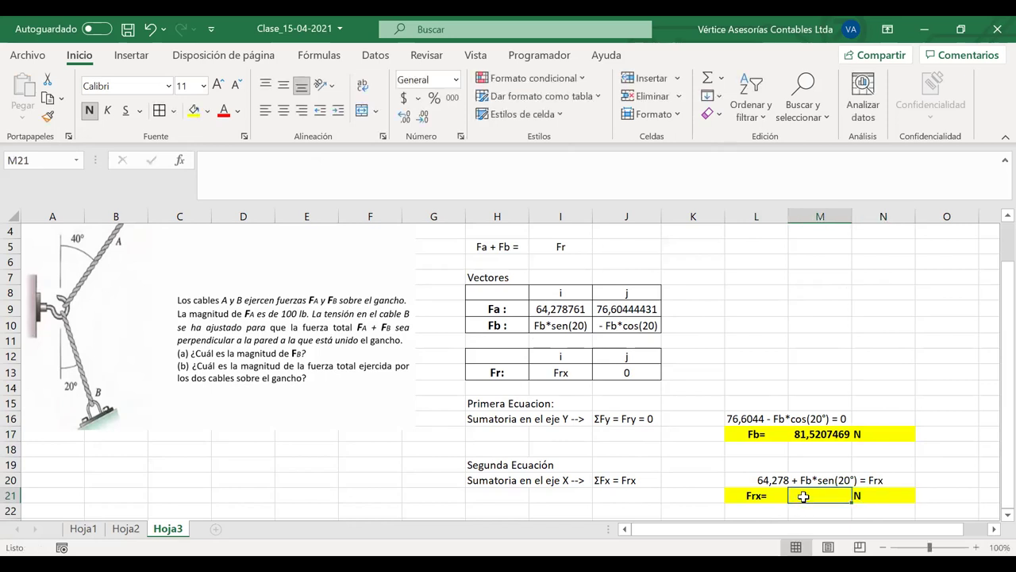
text(=)
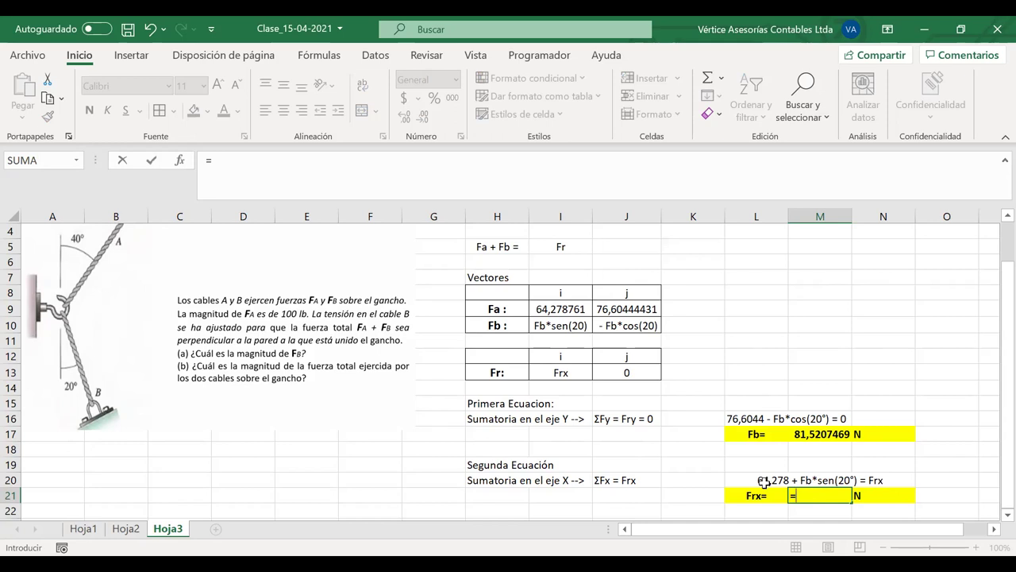
text(6)
click(553, 308)
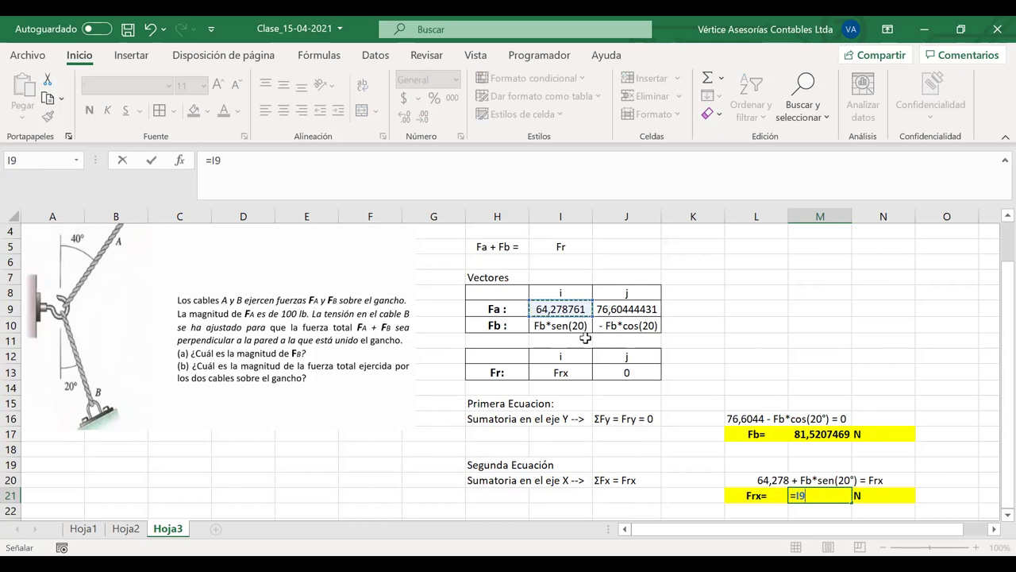
text(+)
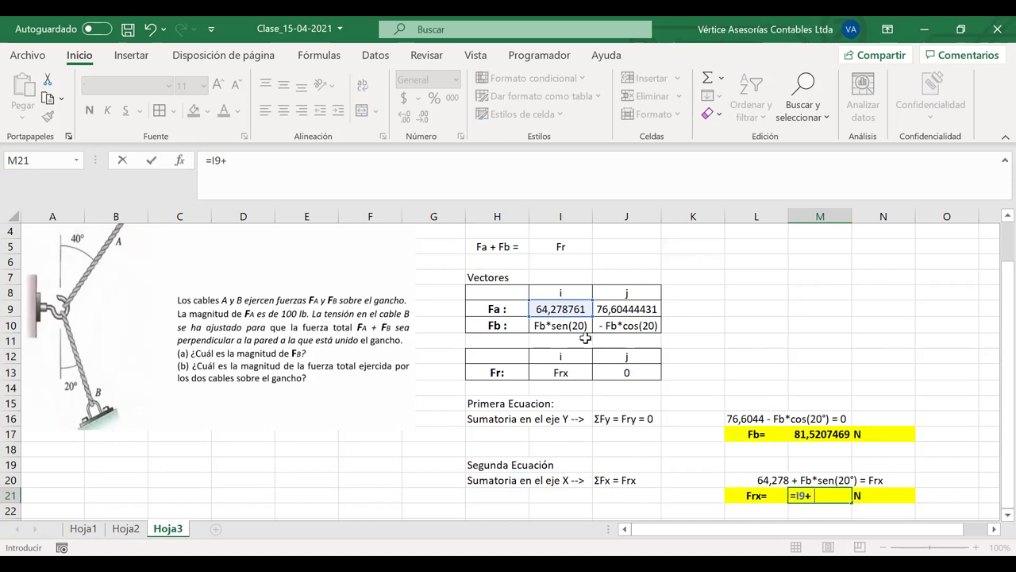
text(fb)
key(BackSpace)
key(BackSpace)
text(Fb)
key(BackSpace)
key(BackSpace)
click(826, 434)
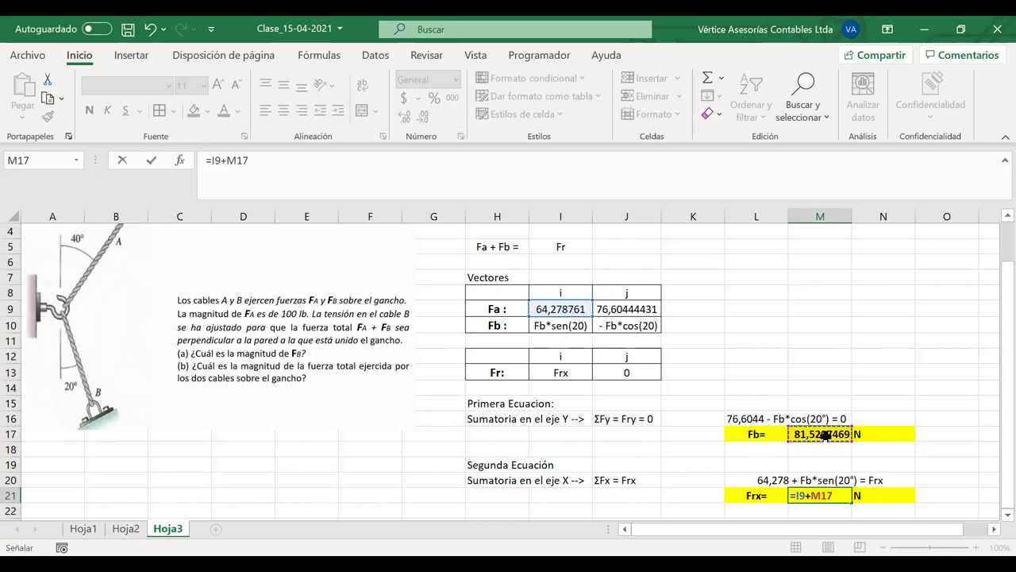
- Complete the M21 formula by multiplying M17 by SENO(L3*PI()/180) and commit it
text(*seno()
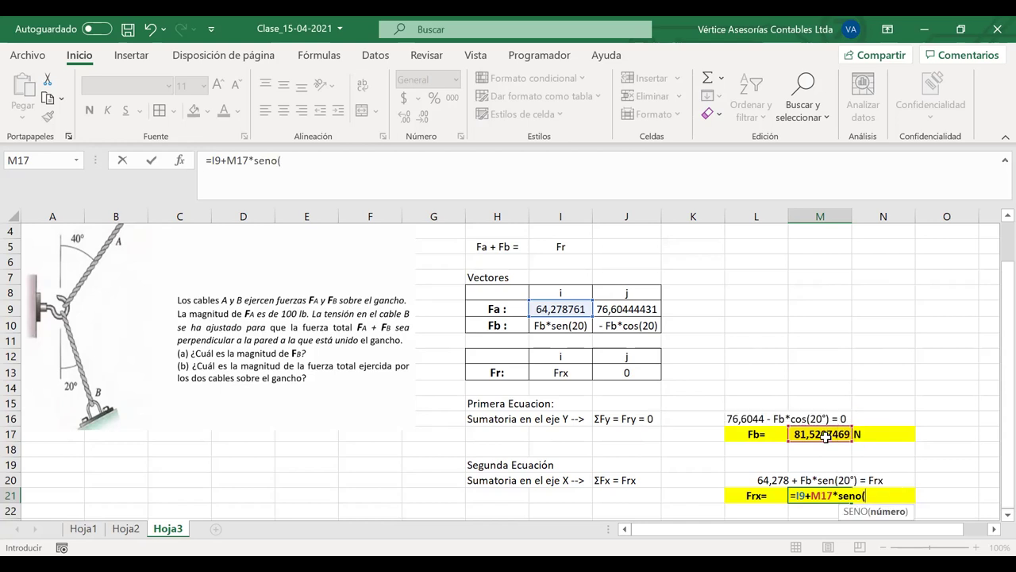
scroll(756, 262, up, 1)
click(756, 262)
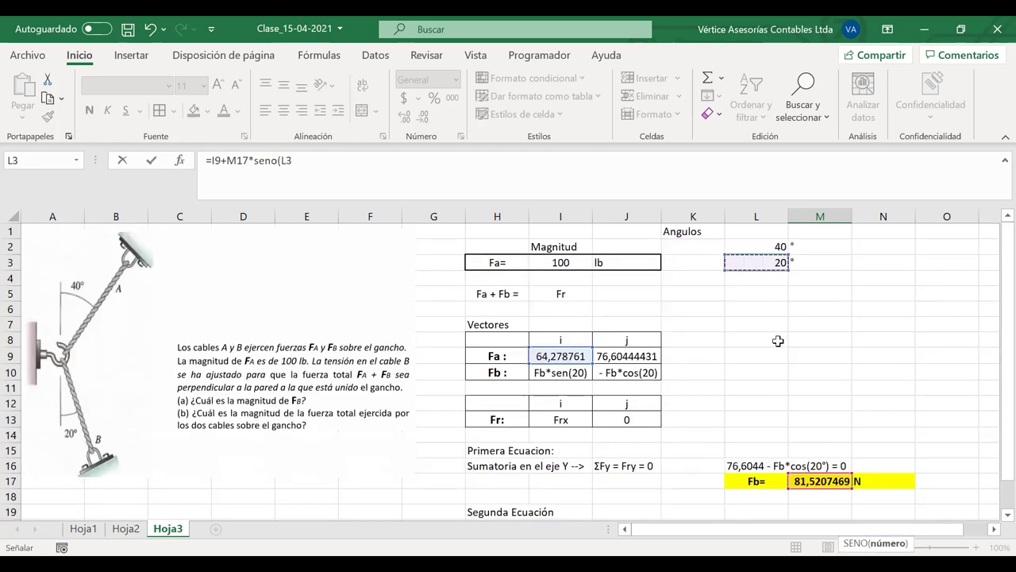
scroll(778, 340, down, 1)
scroll(829, 468, down, 1)
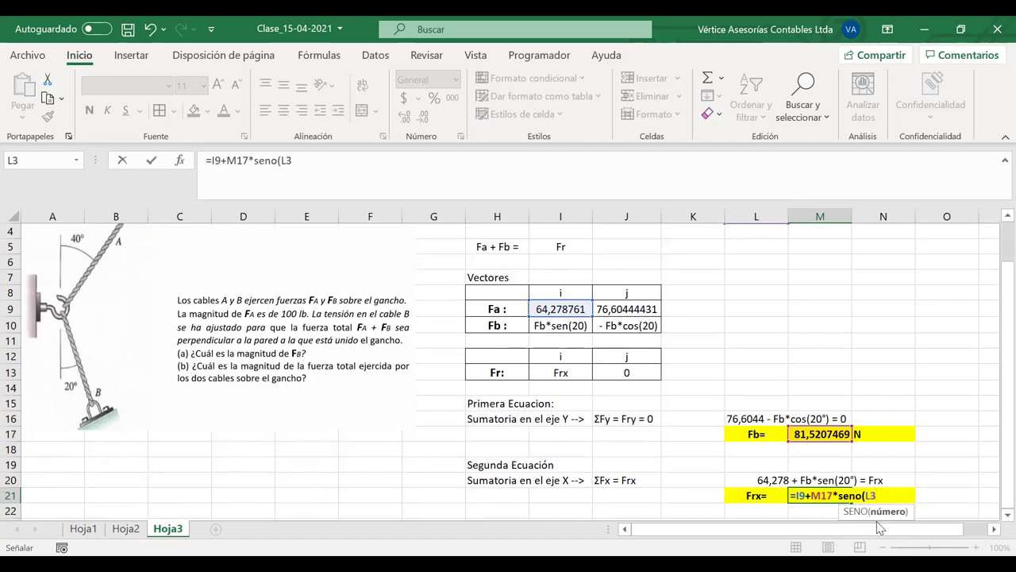
text(*pi()/180)
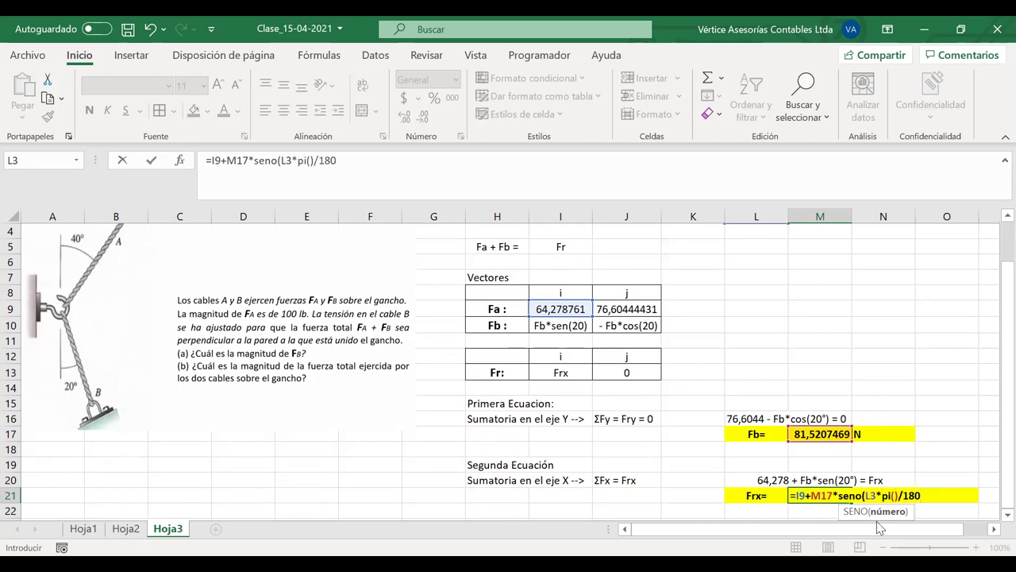
text())
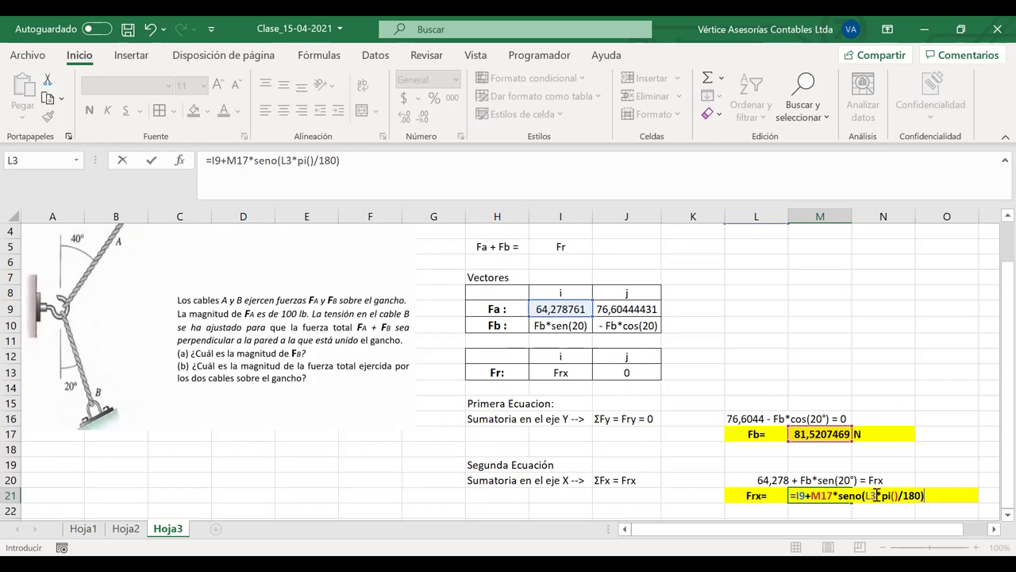
key(Return)
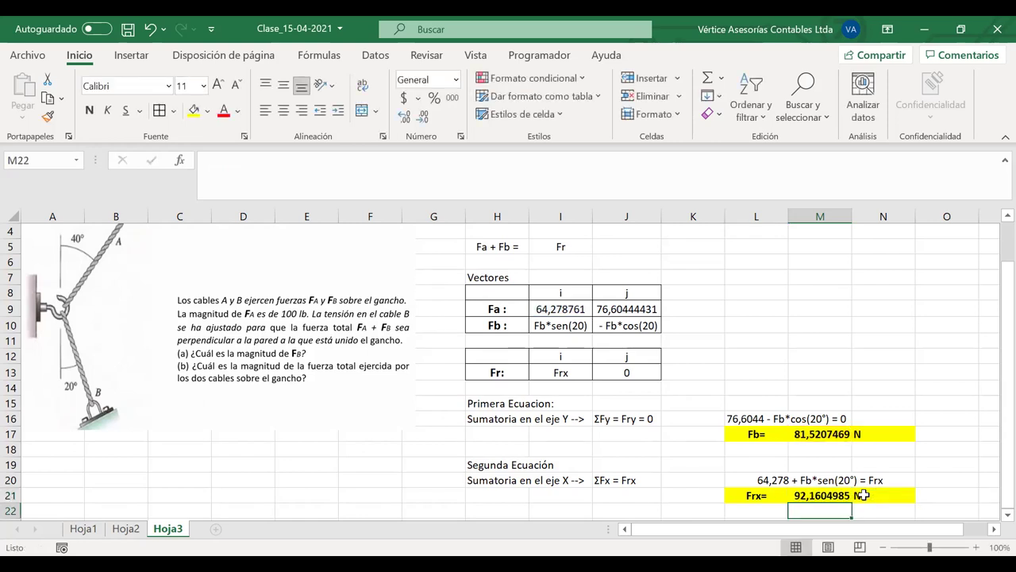
- Collapse the ribbon and enter the label "Fr =" in cell J23
double_click(75, 55)
click(76, 55)
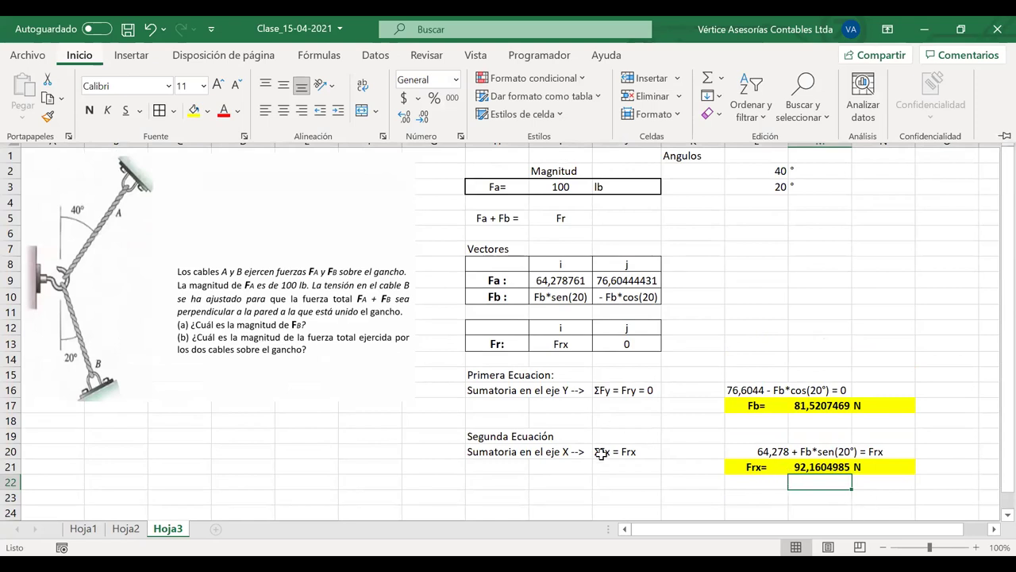
click(620, 497)
text(Fr)
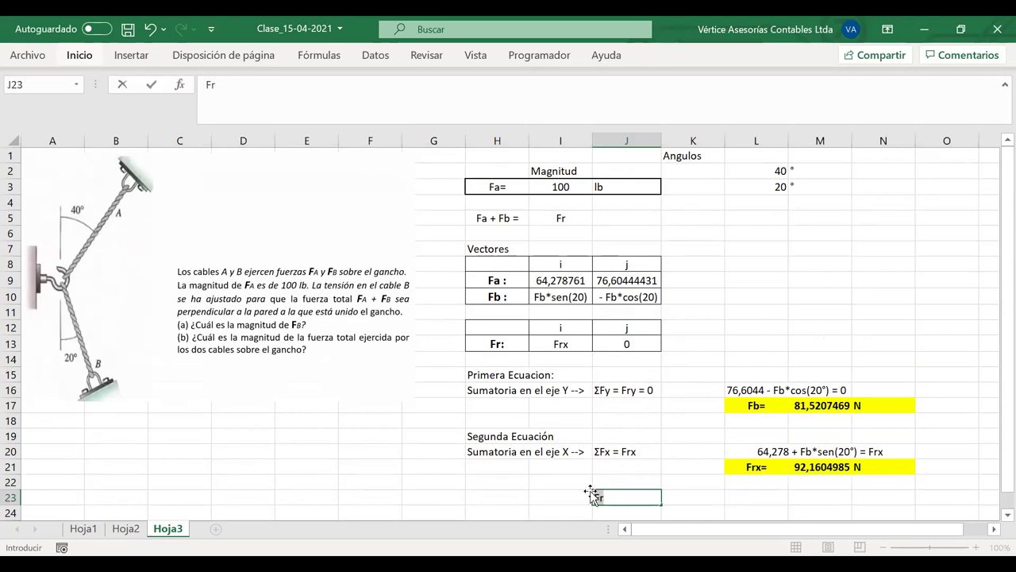
click(633, 497)
text(=)
- Link K23 to the Frx result with =M21 and enter the unit N in L23
click(684, 495)
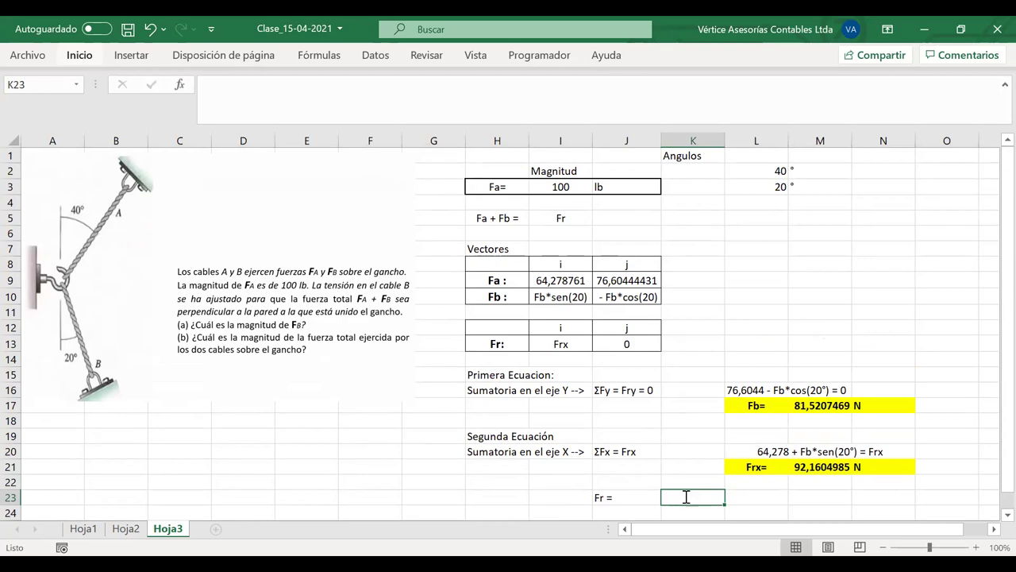
text(=)
click(821, 467)
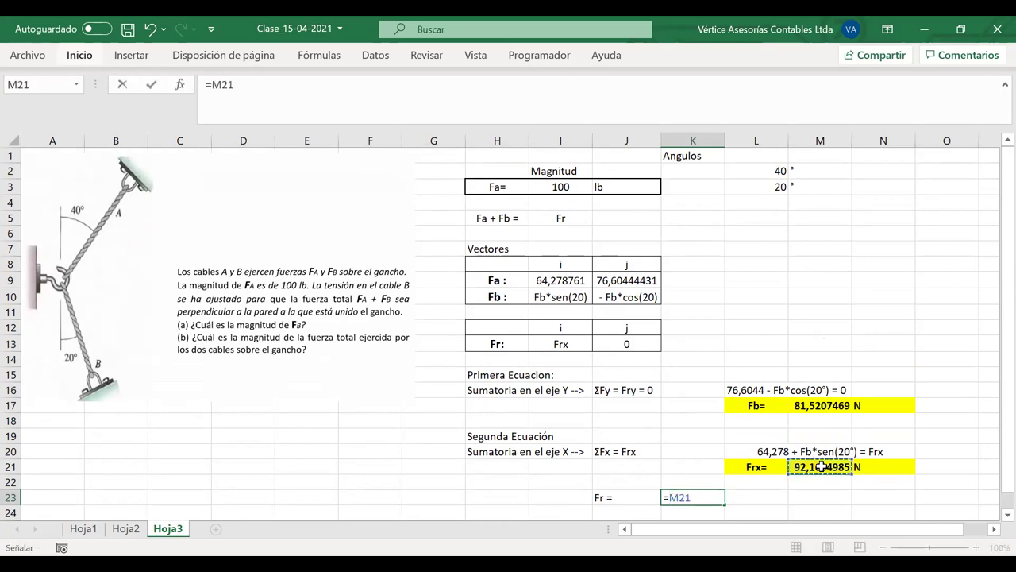
key(Return)
click(747, 499)
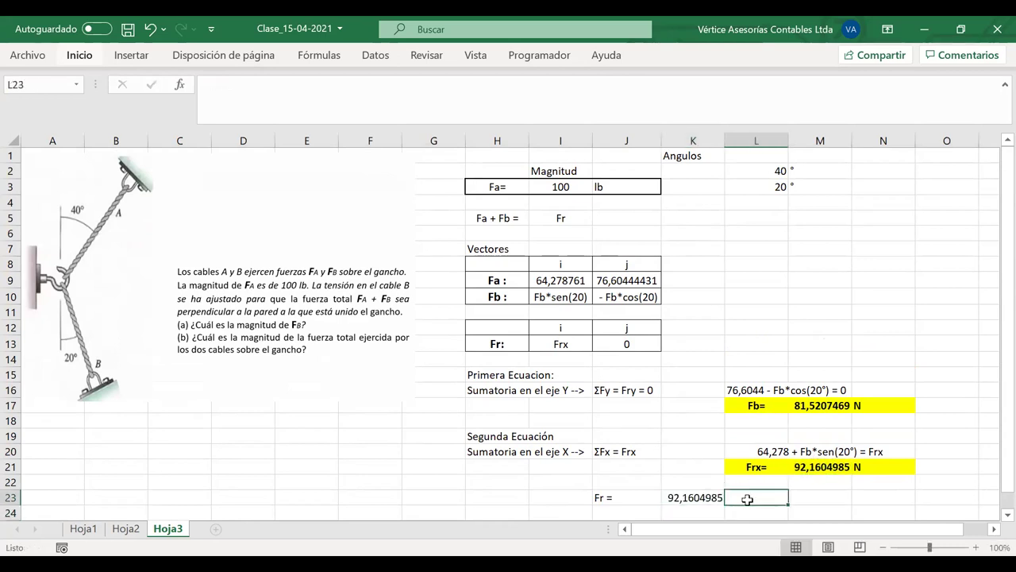
text(N)
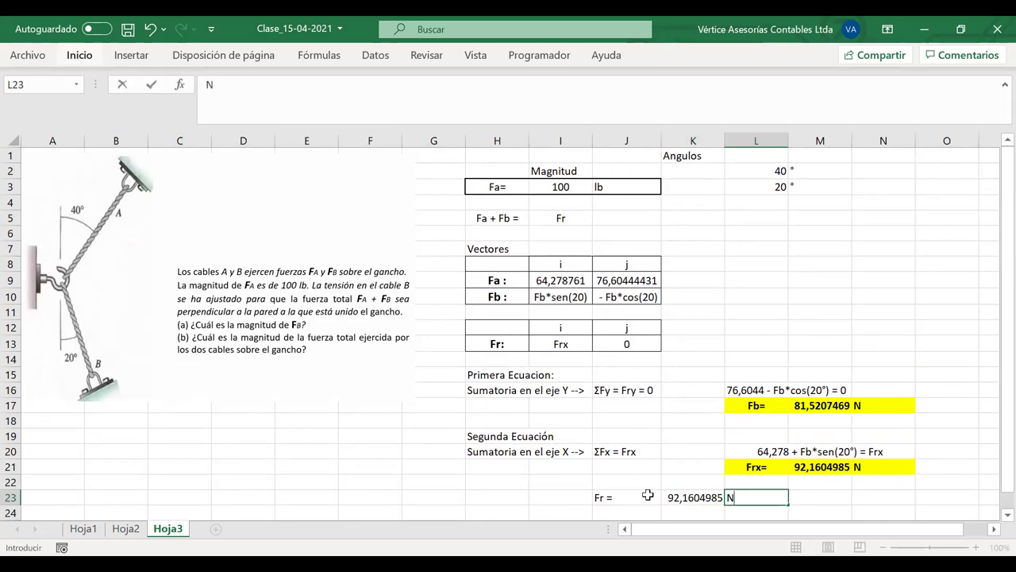
- Format the Fr result row J23:L23 with yellow fill, bold 14-point text and centered alignment
drag(647, 497, 743, 501)
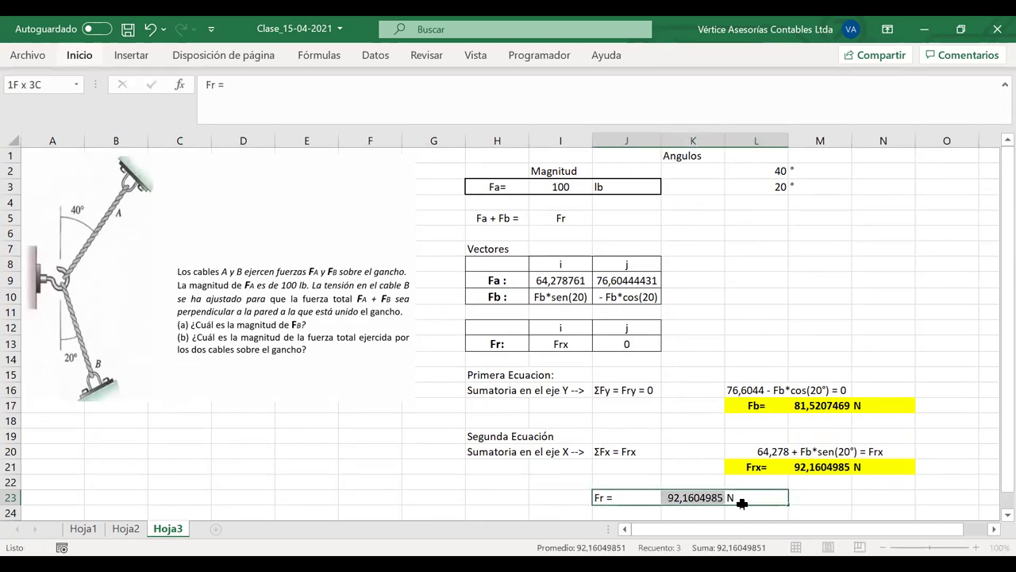
click(79, 55)
click(193, 110)
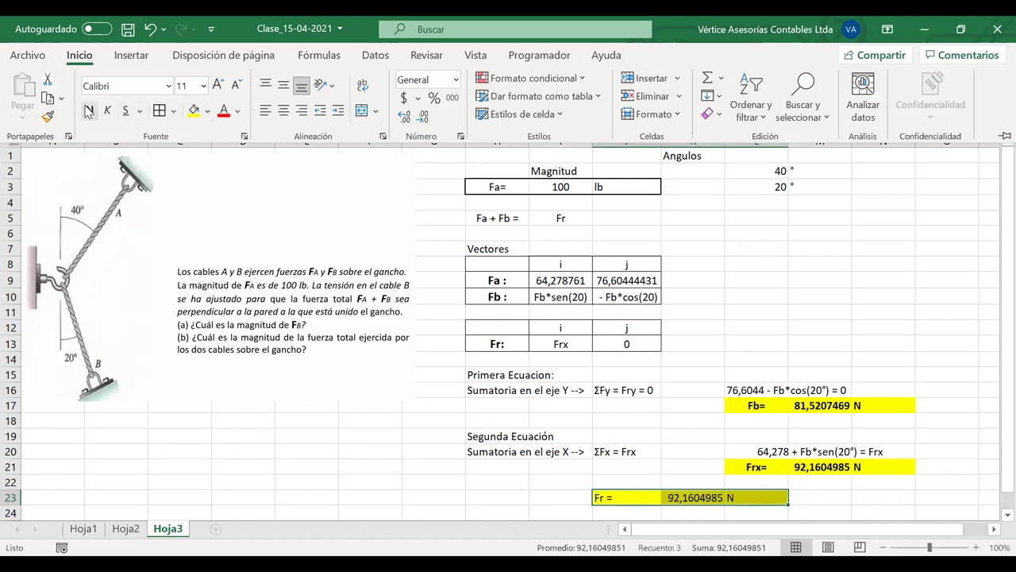
click(219, 84)
click(219, 84)
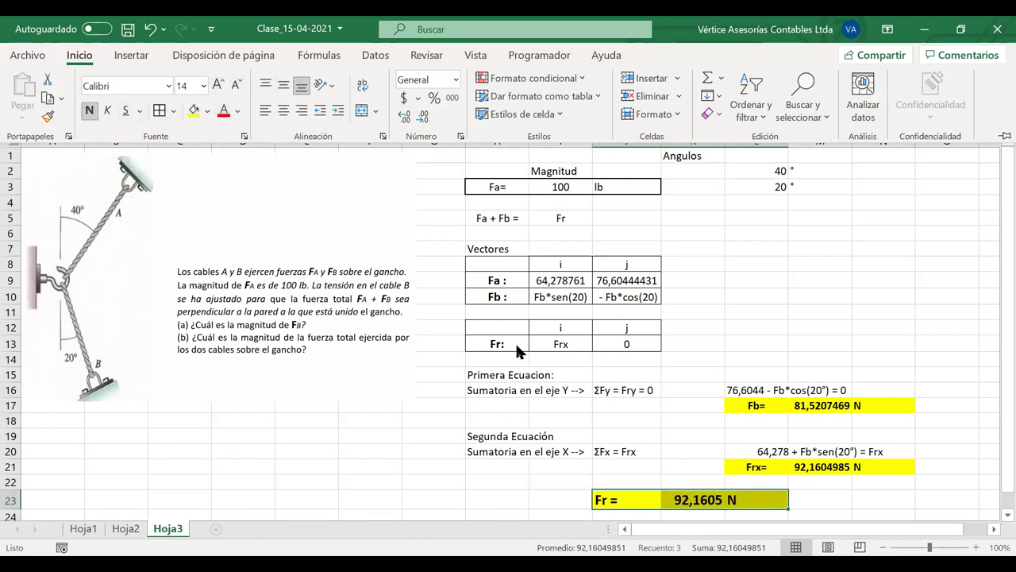
click(284, 110)
- Left-align the unit N in cell L23
click(792, 504)
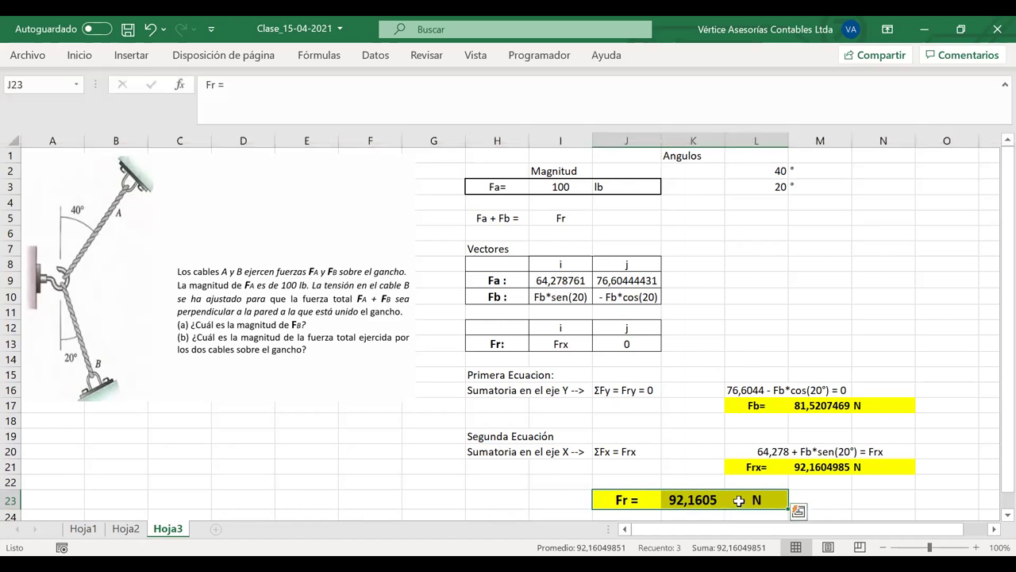
click(737, 500)
click(71, 62)
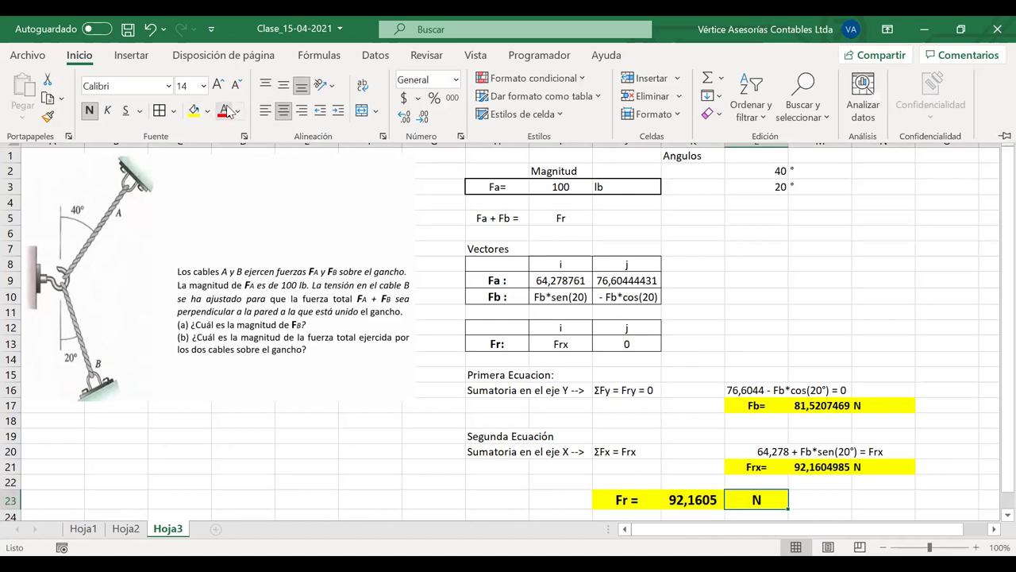
click(265, 110)
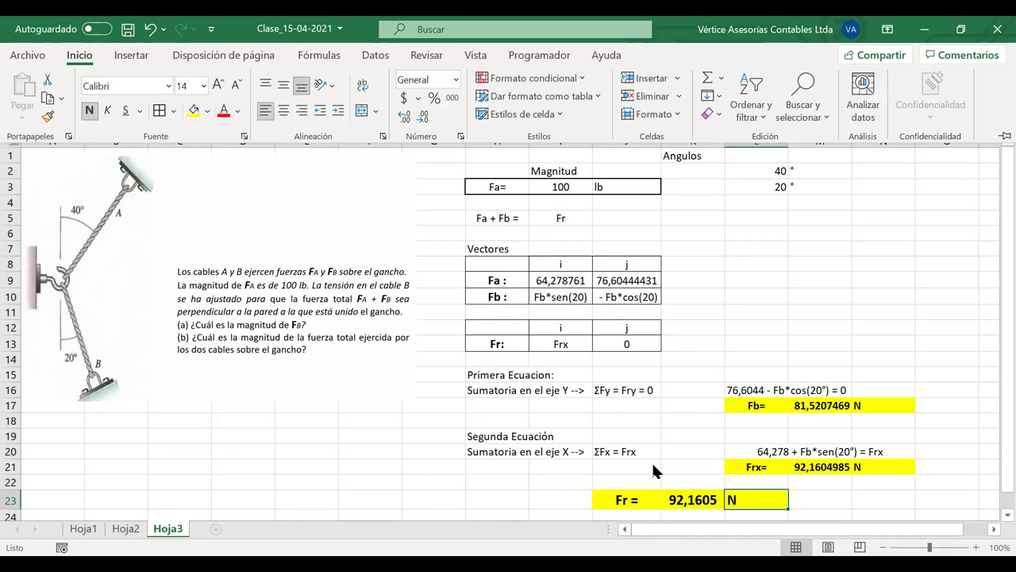
- Add an outside border around the Fr result cells J23:L23 and deselect the range
drag(639, 500, 747, 501)
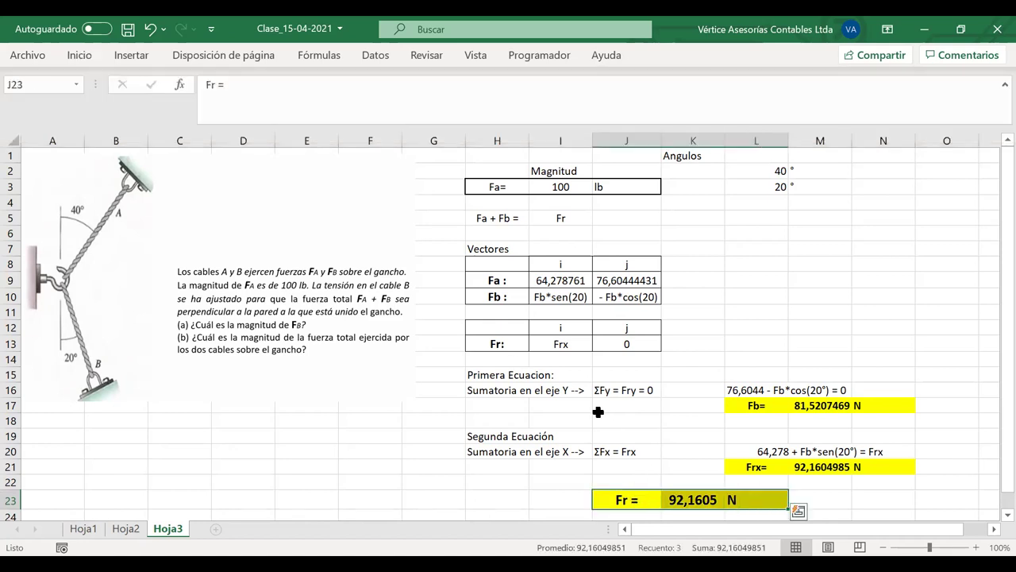
click(80, 55)
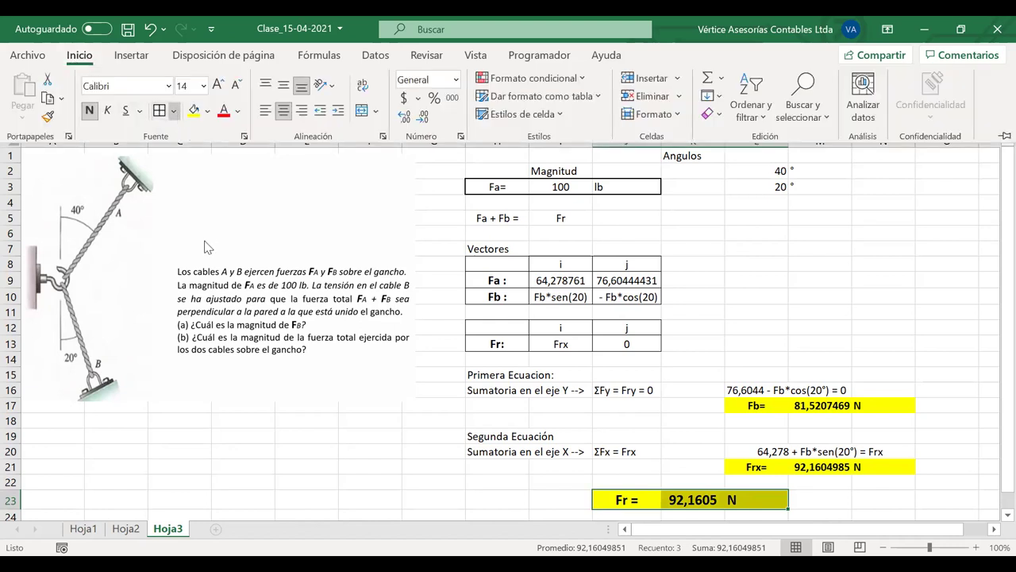
click(202, 317)
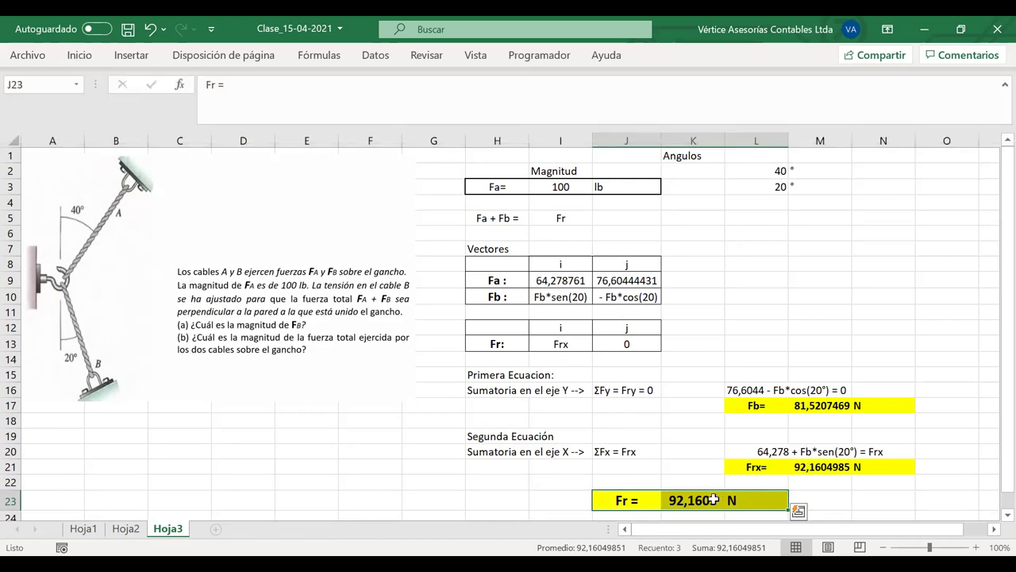
right_click(686, 498)
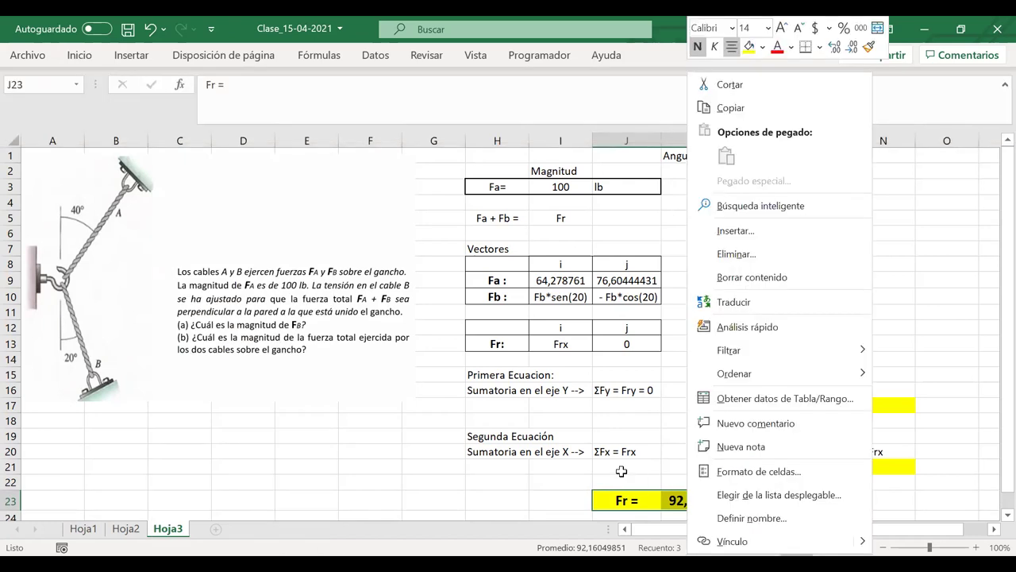
click(892, 484)
click(892, 483)
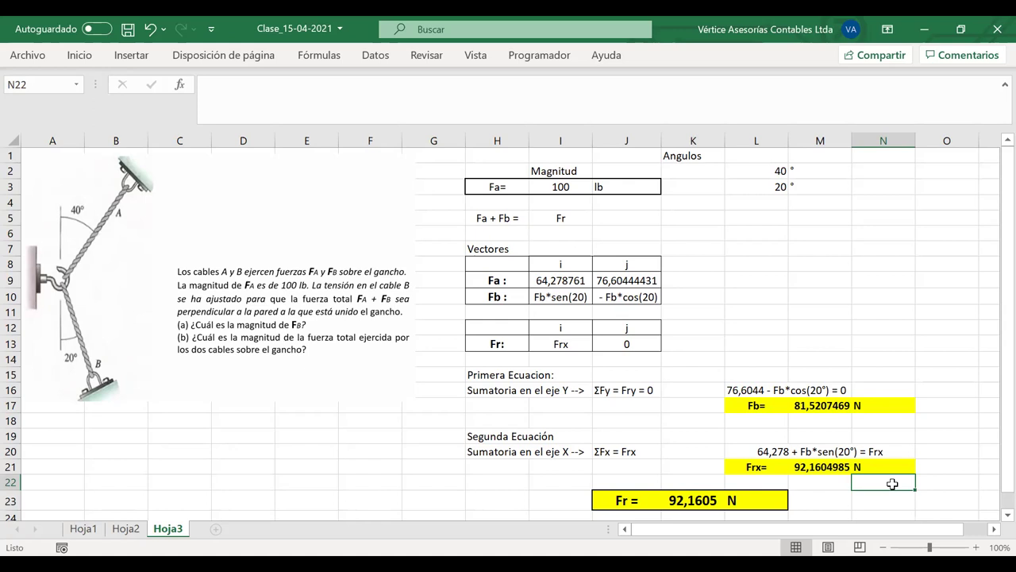
- Try entering the angle in L3 as 20° with the degree symbol, and undo that entry
click(824, 469)
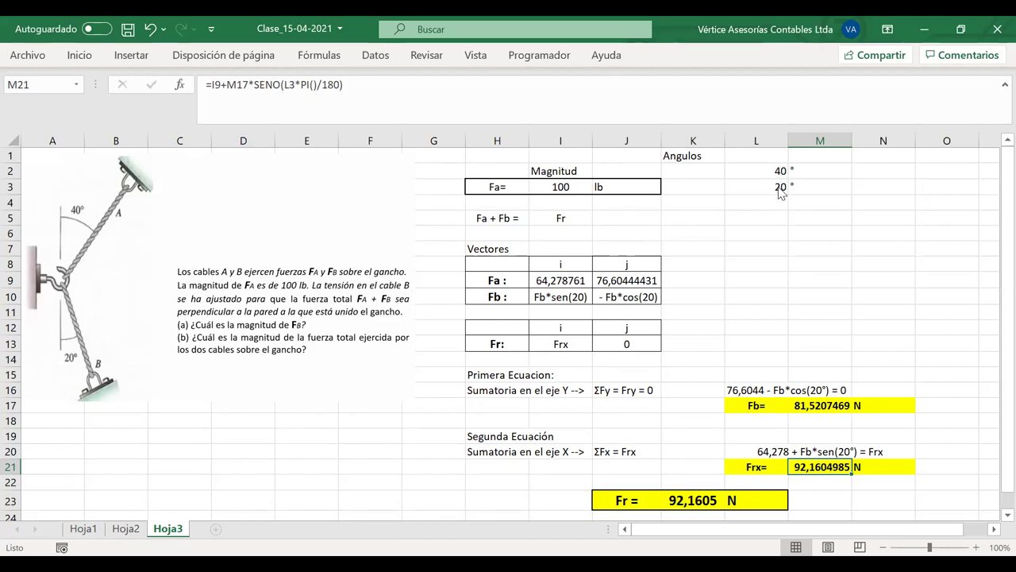
click(779, 191)
click(230, 93)
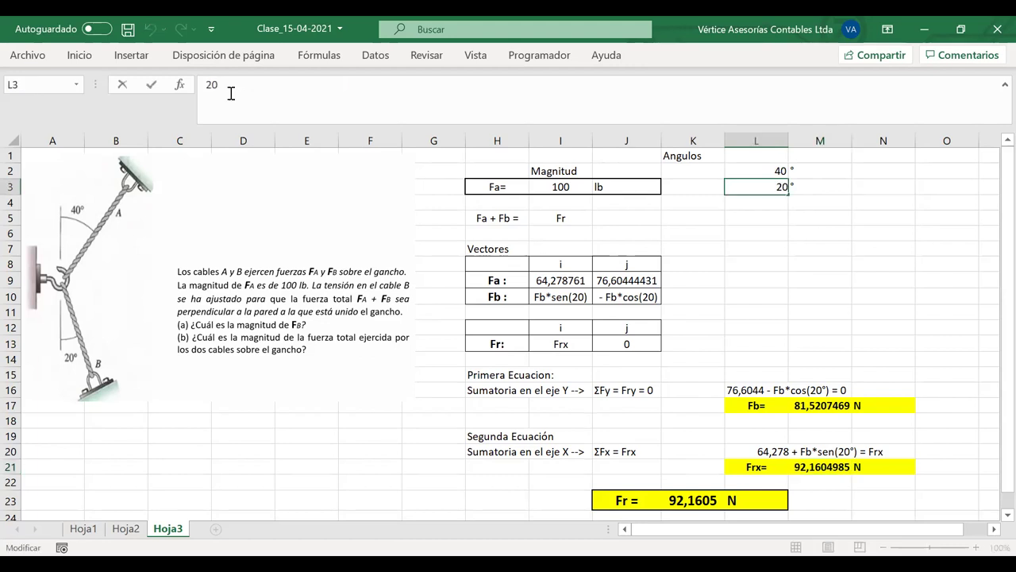
key(Return)
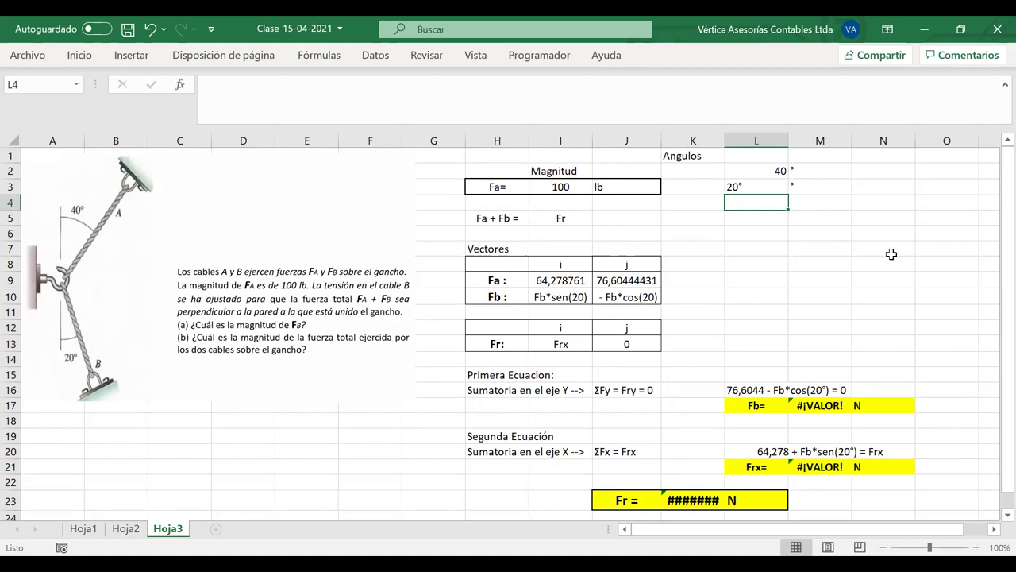
key(ctrl+z)
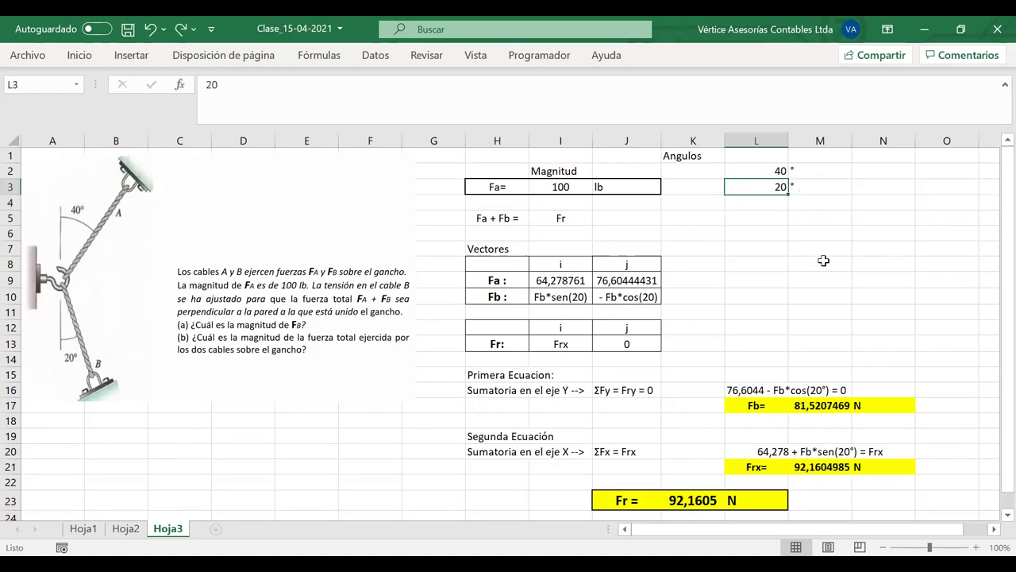
- Inspect the Frx formula in M21, highlighting the PI() term of its degree-to-radian conversion
click(820, 467)
right_click(820, 468)
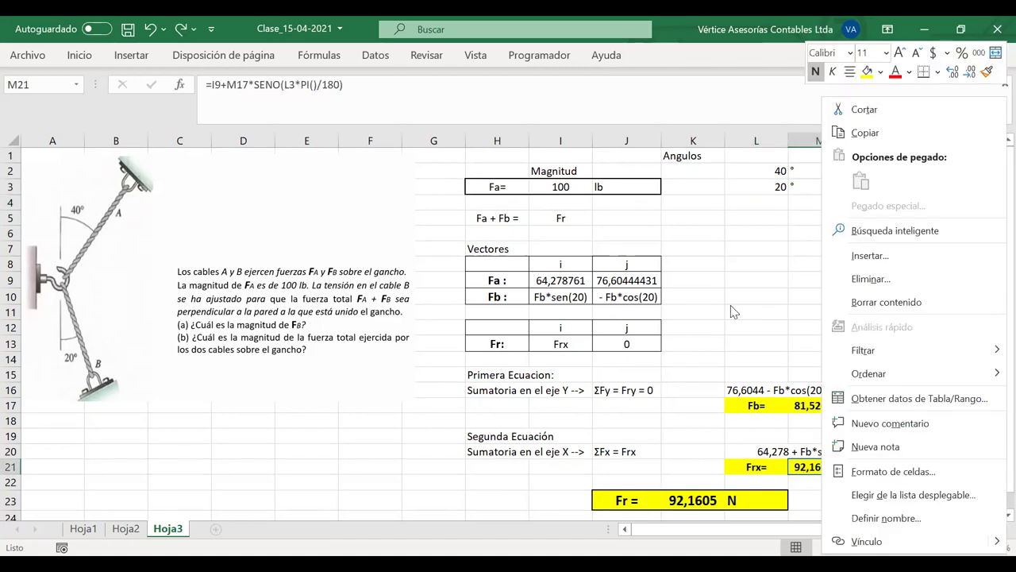
key(Escape)
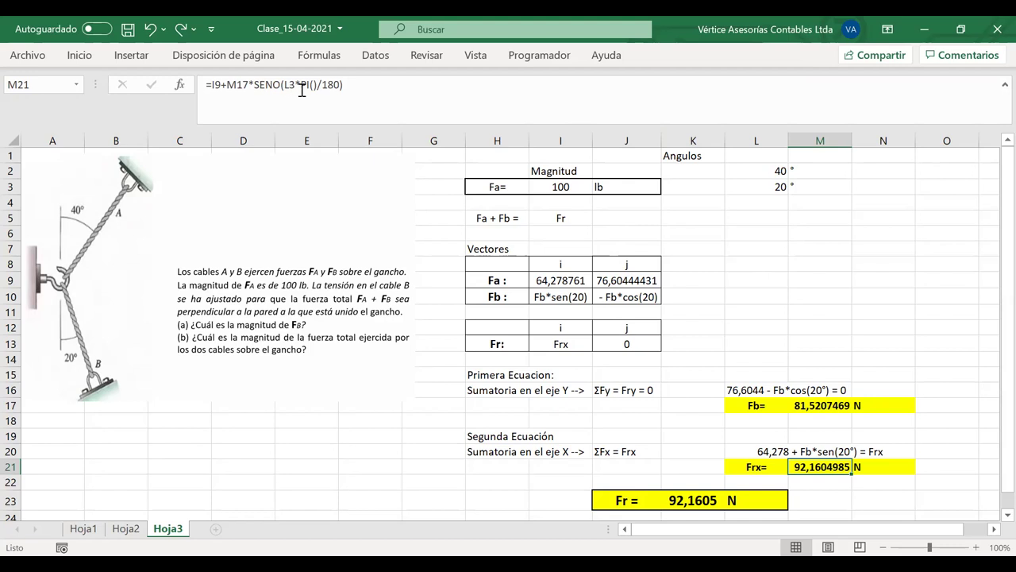
drag(302, 89, 316, 89)
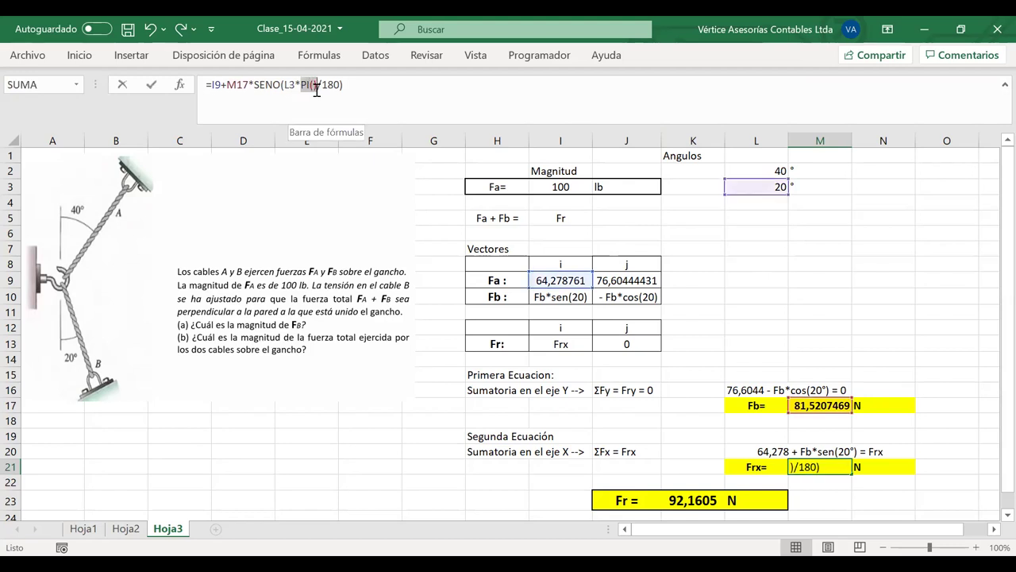
text())
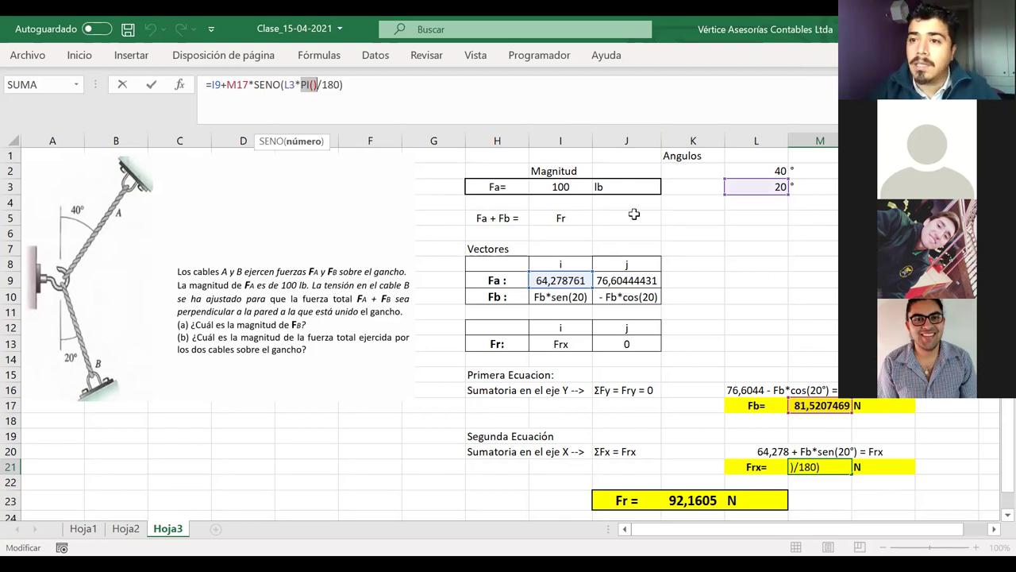
- Replace the stray I3 reference in the M21 formula with PI() and accept the formula
click(560, 187)
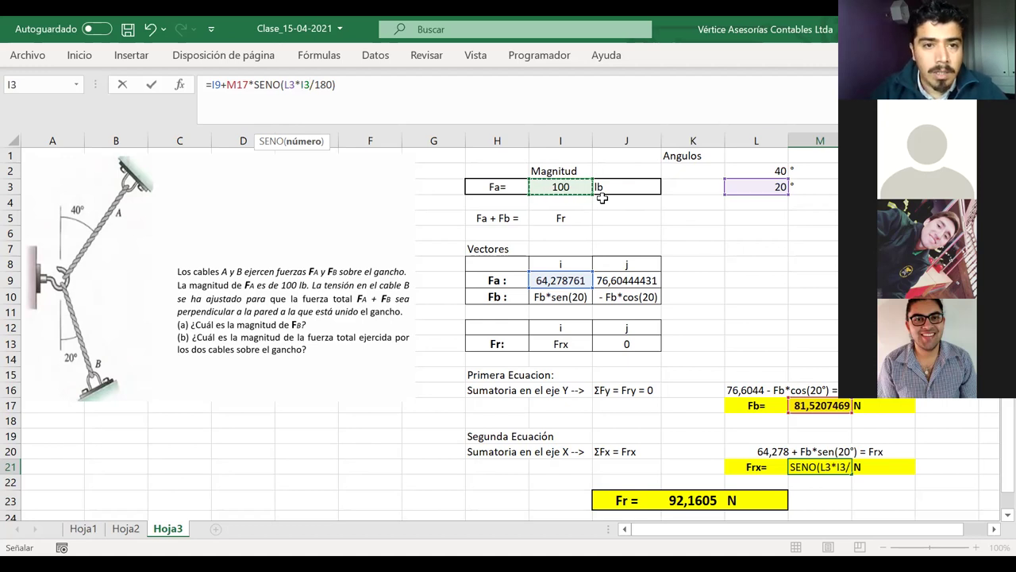
key(BackSpace)
key(BackSpace)
text(PI())
key(Return)
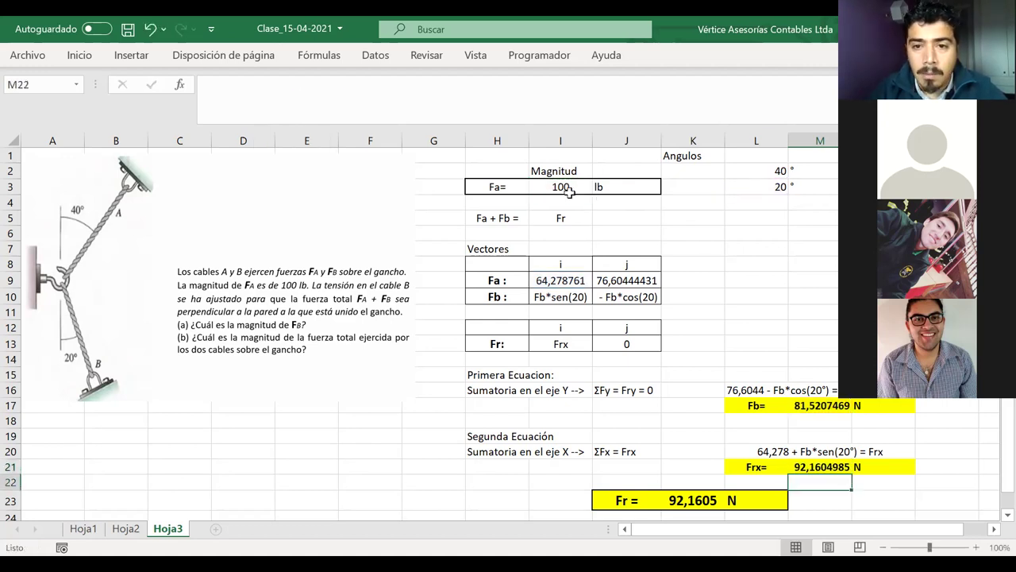
- Try setting the Fa magnitude in I3 to 150, and undo that change
click(565, 188)
text(150)
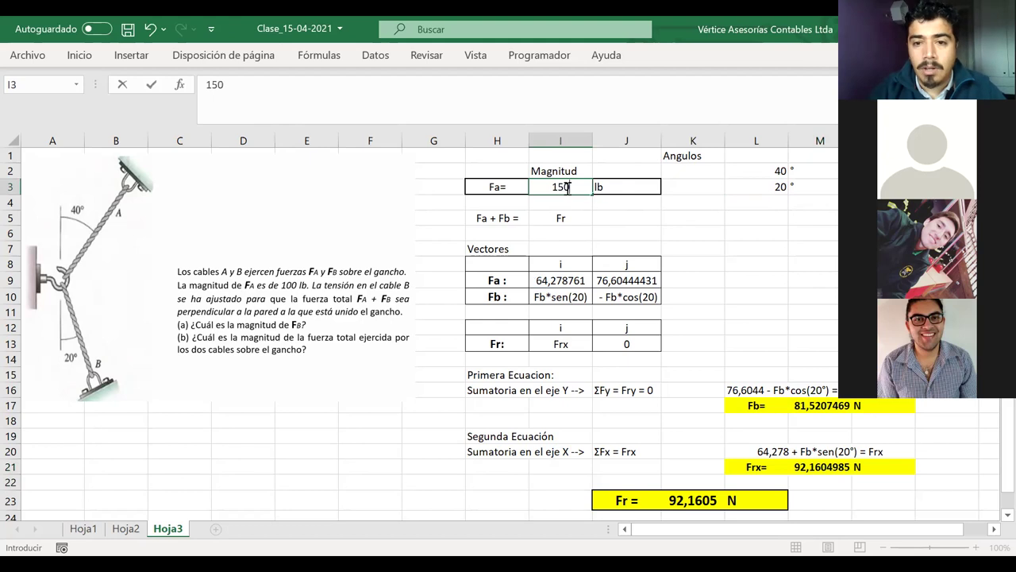
key(Return)
key(ctrl+z)
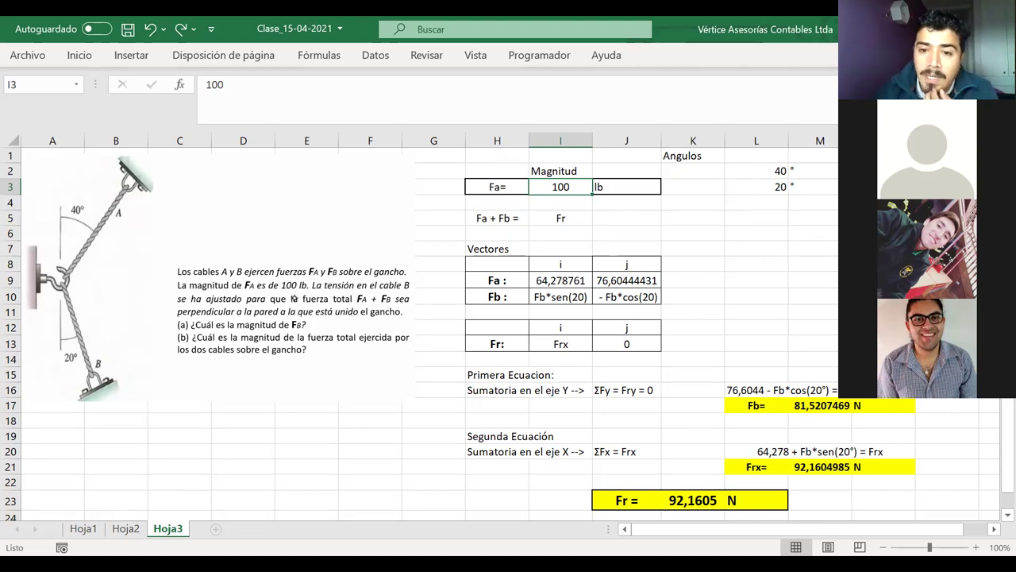
- Check Fr's j component in J13 and view the P and Q bolt exercise on Hoja2, returning to Hoja3
click(629, 343)
key(Delete)
click(631, 344)
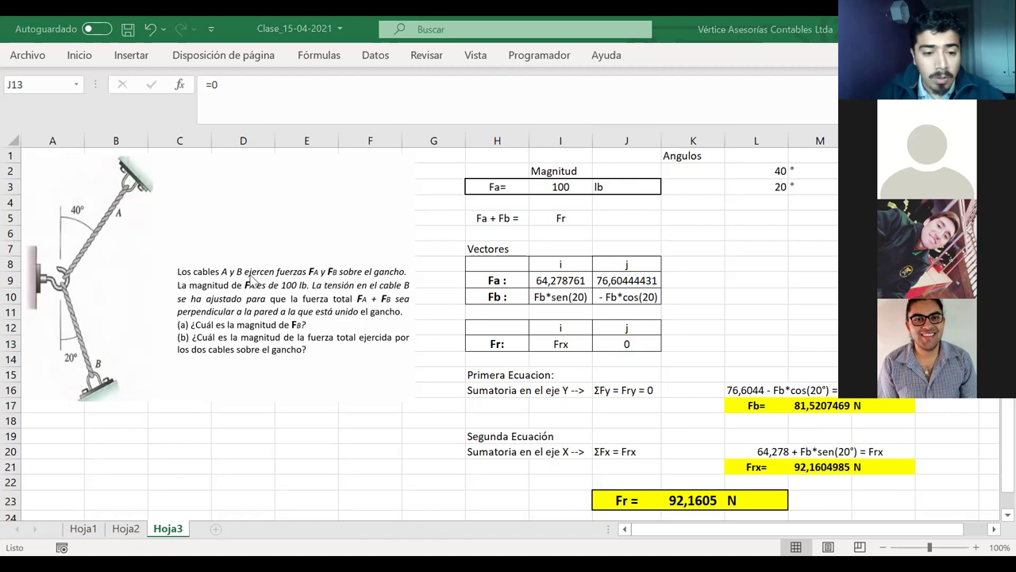
click(119, 529)
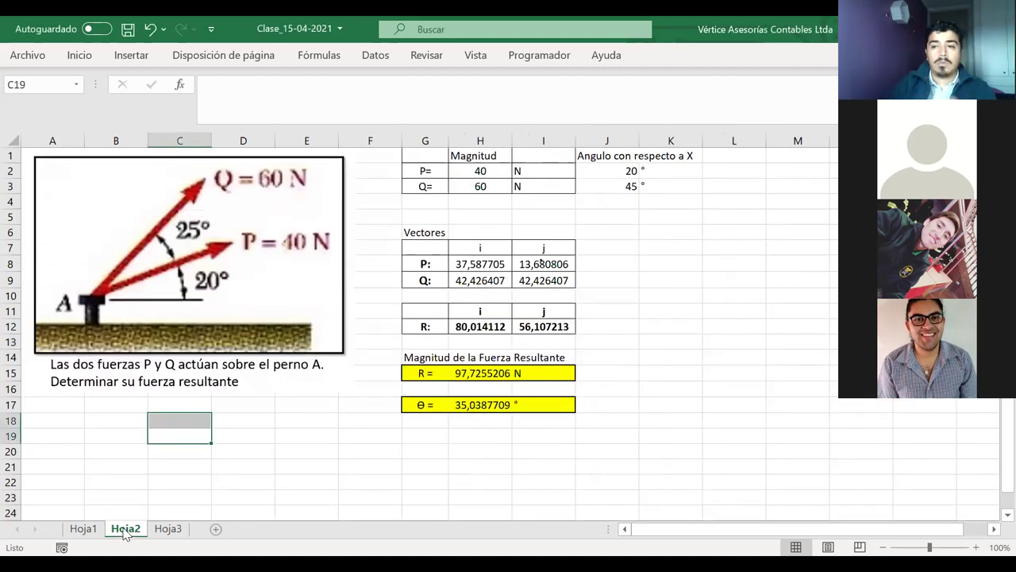
click(168, 529)
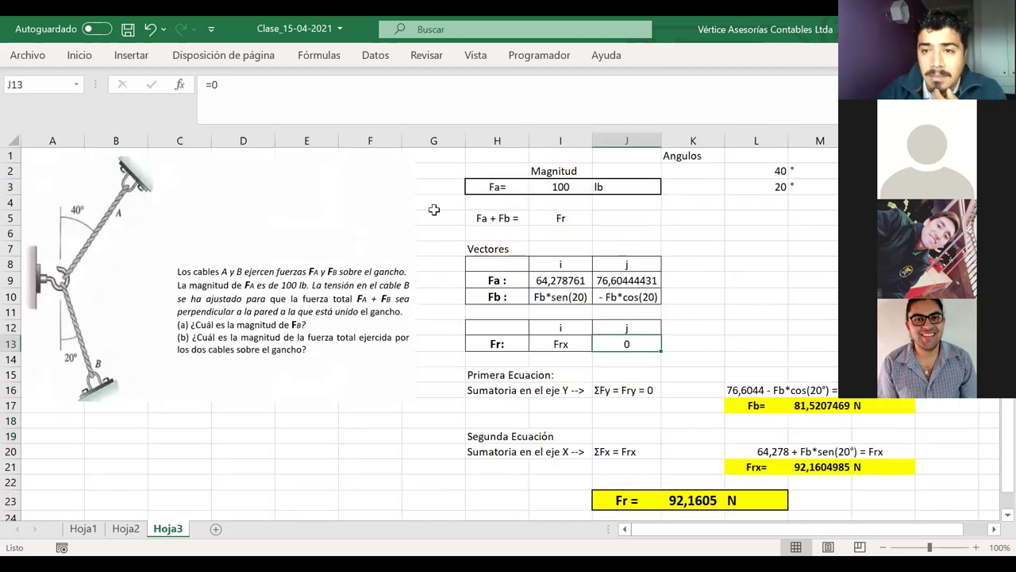